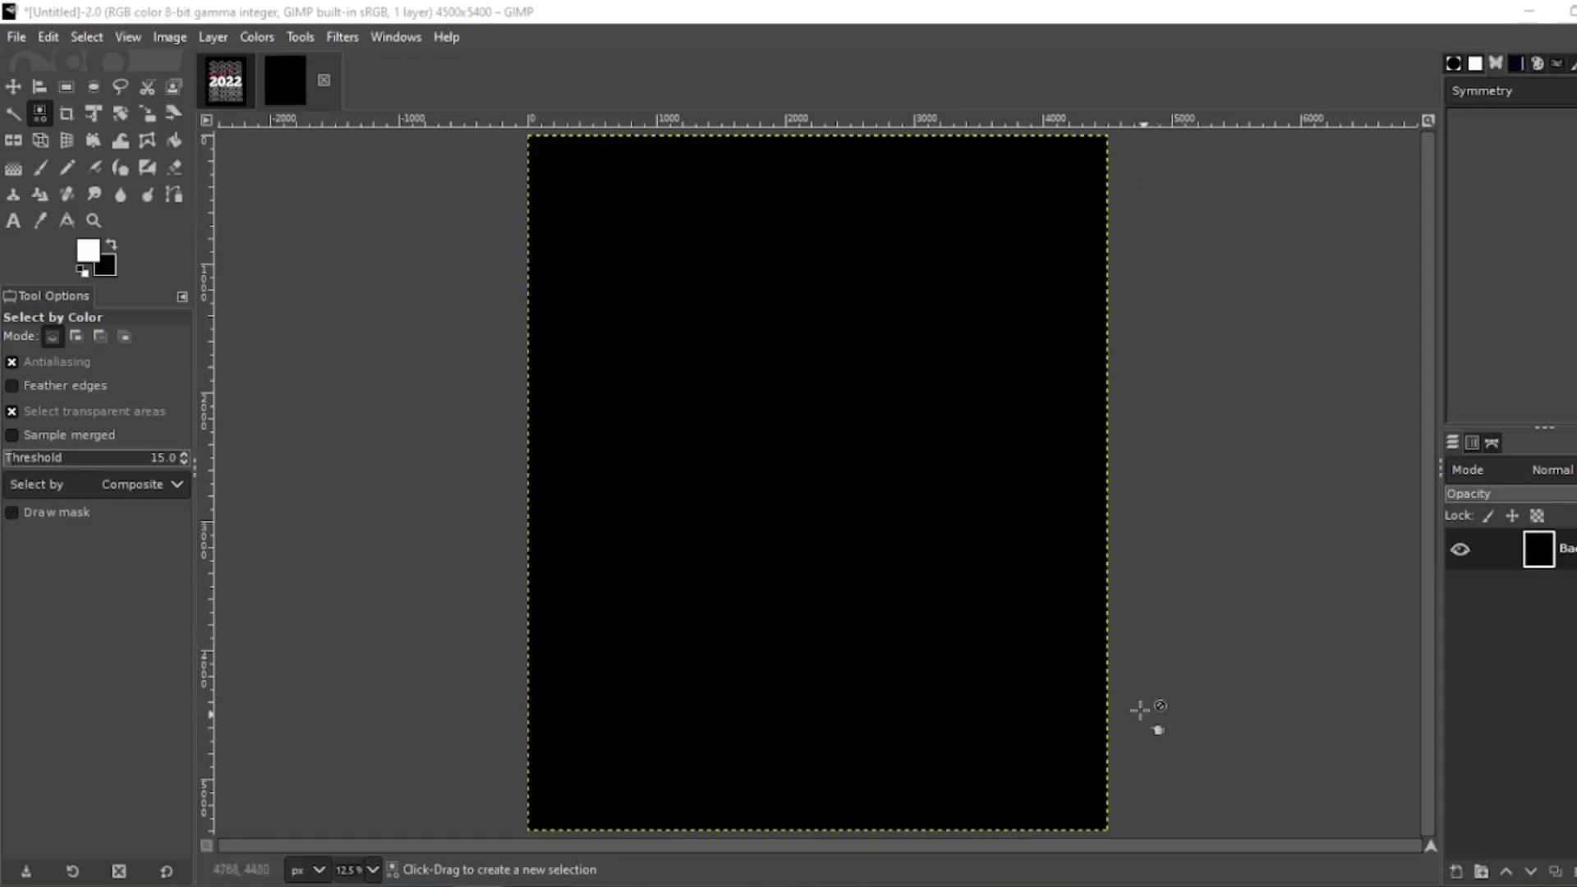
Step: Add a horizontal guide at 50% of the canvas
click(170, 39)
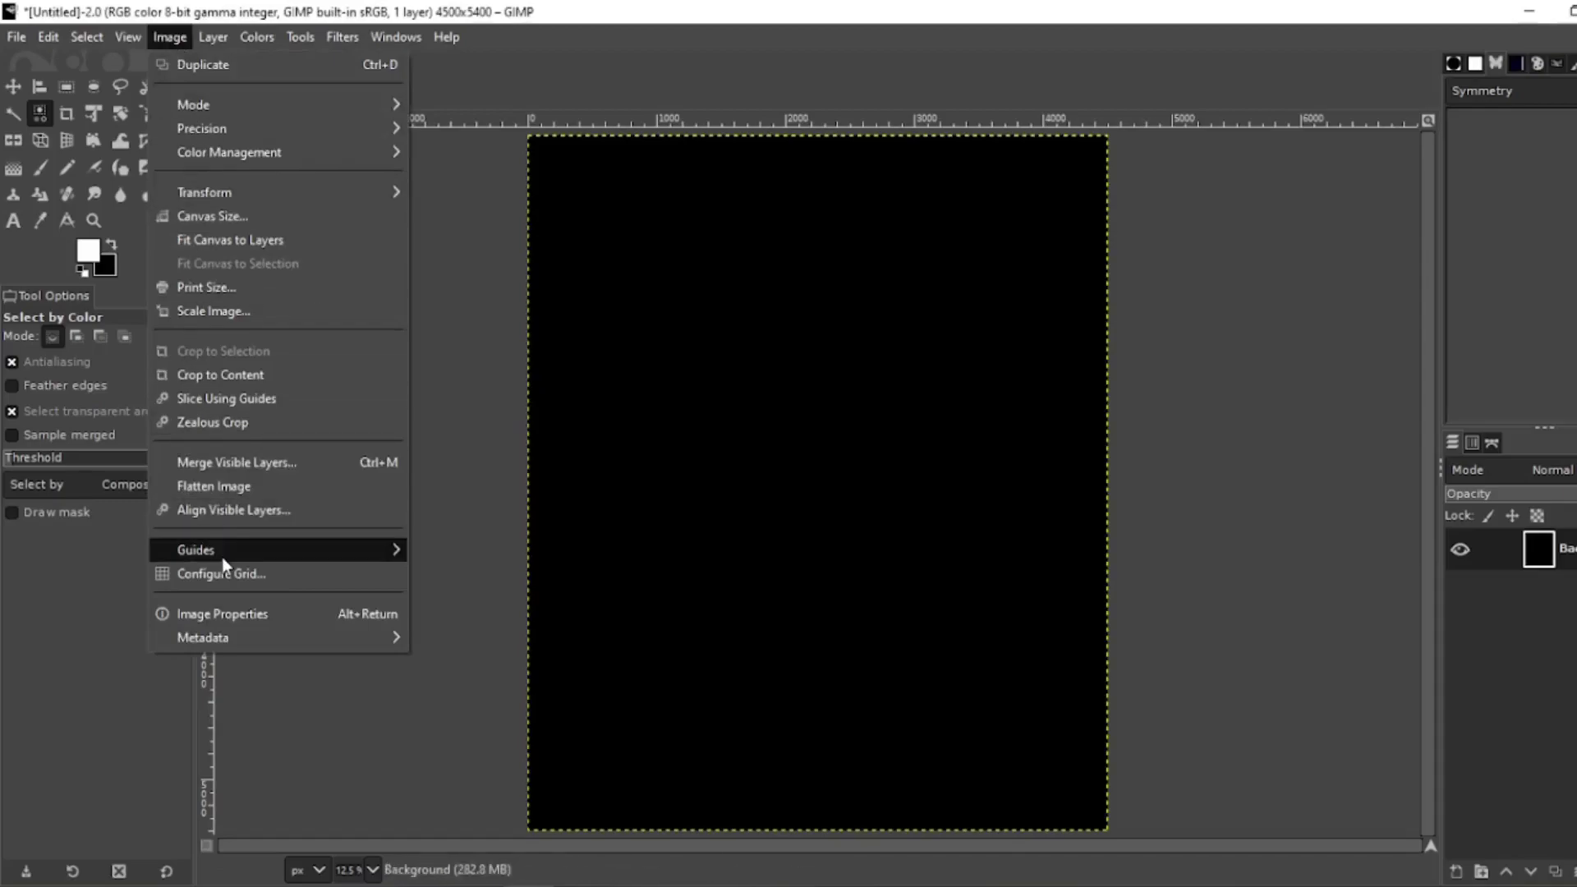
mouse_move(383, 553)
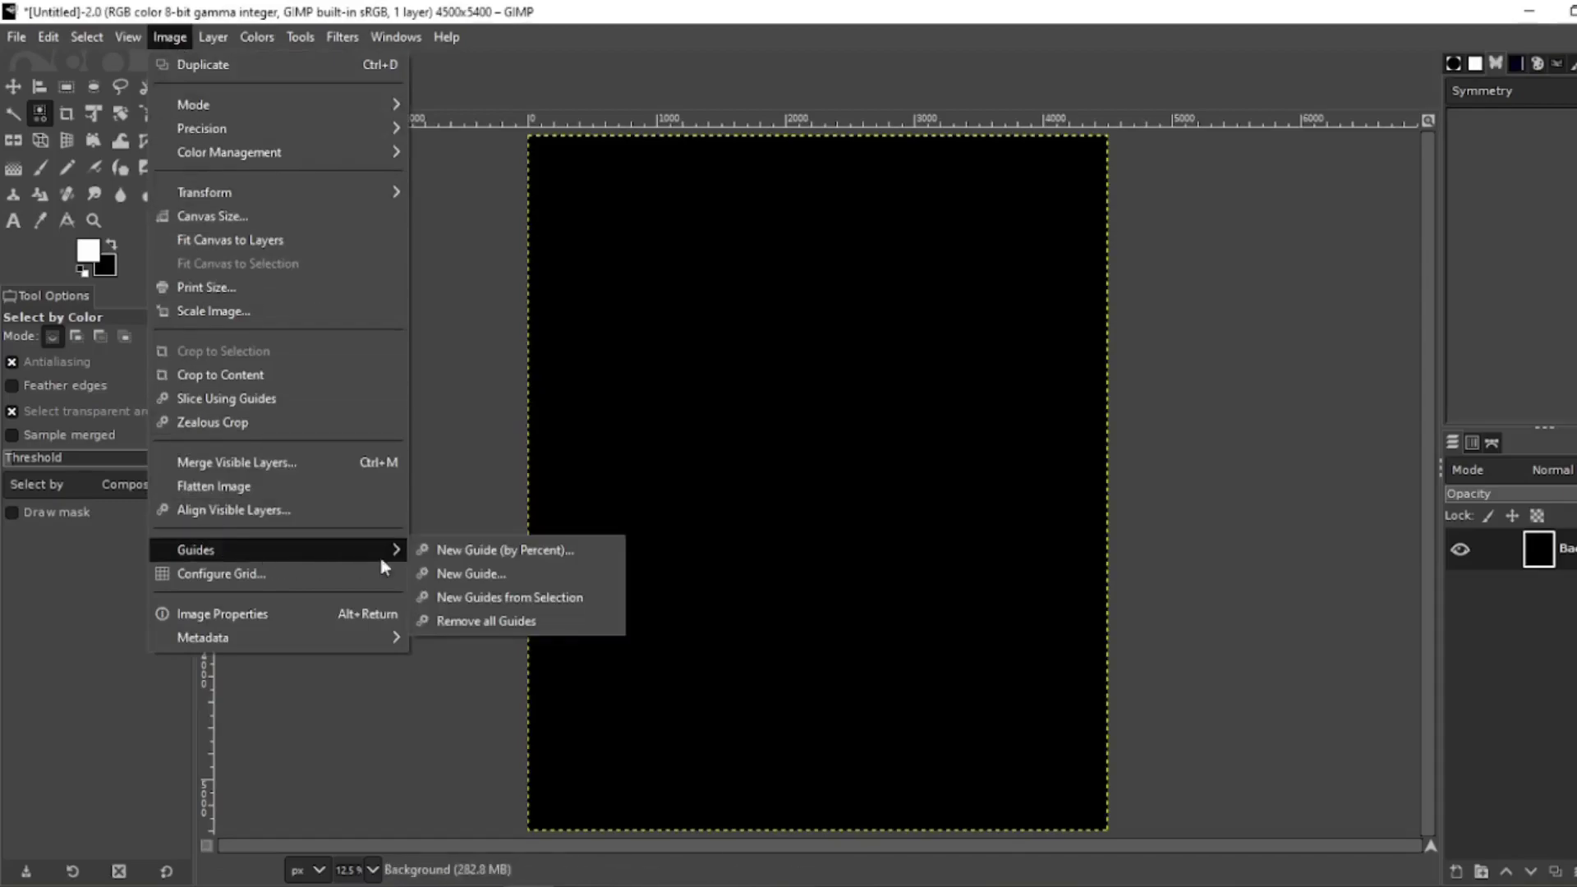
click(476, 557)
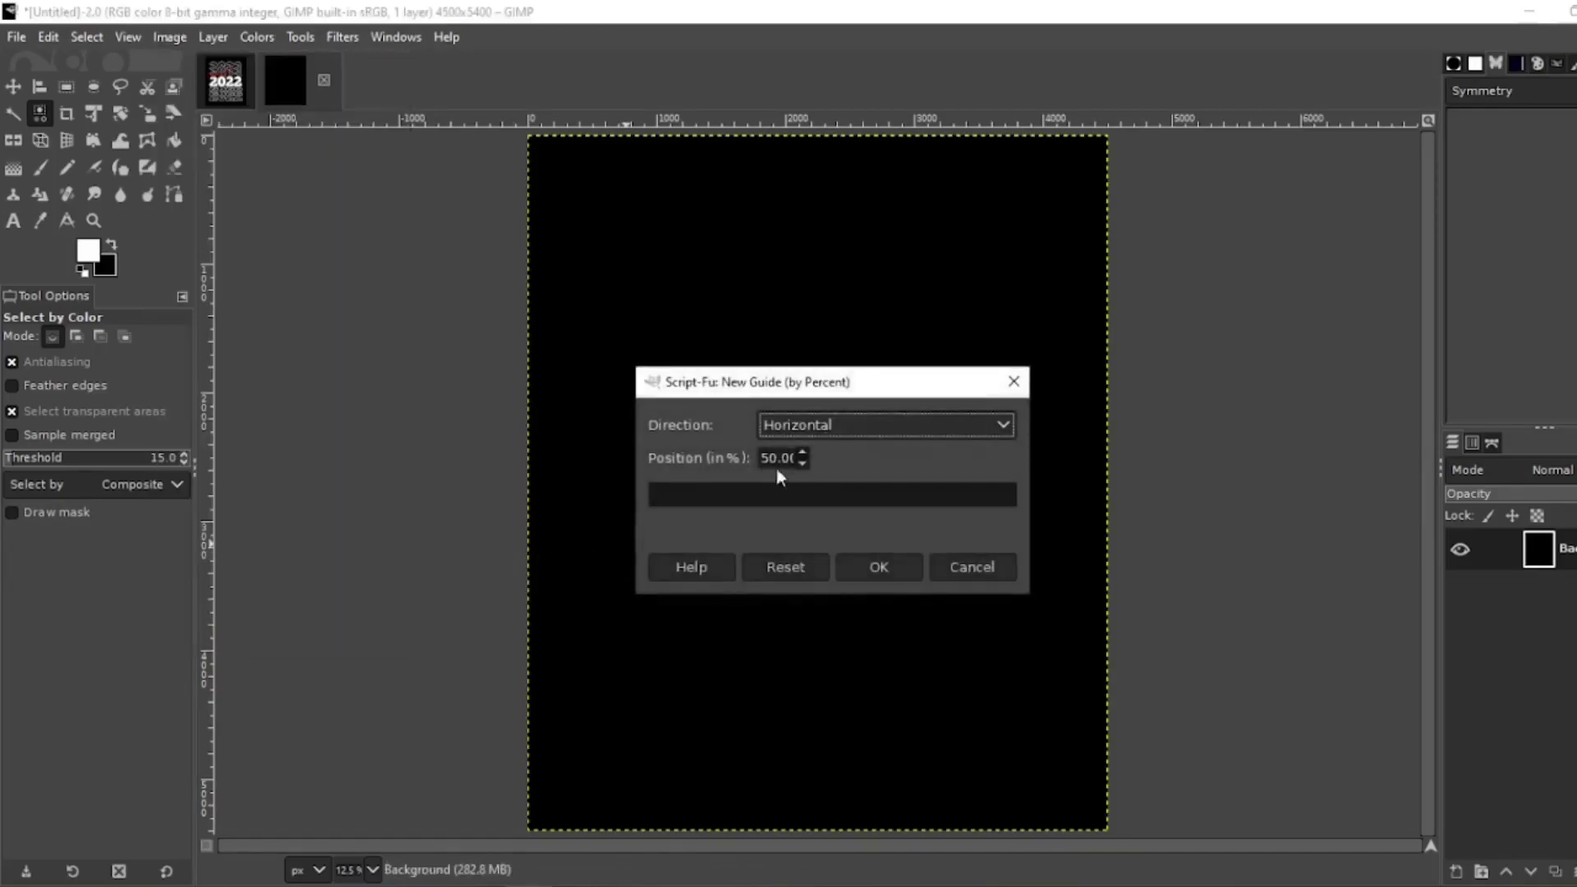
click(860, 570)
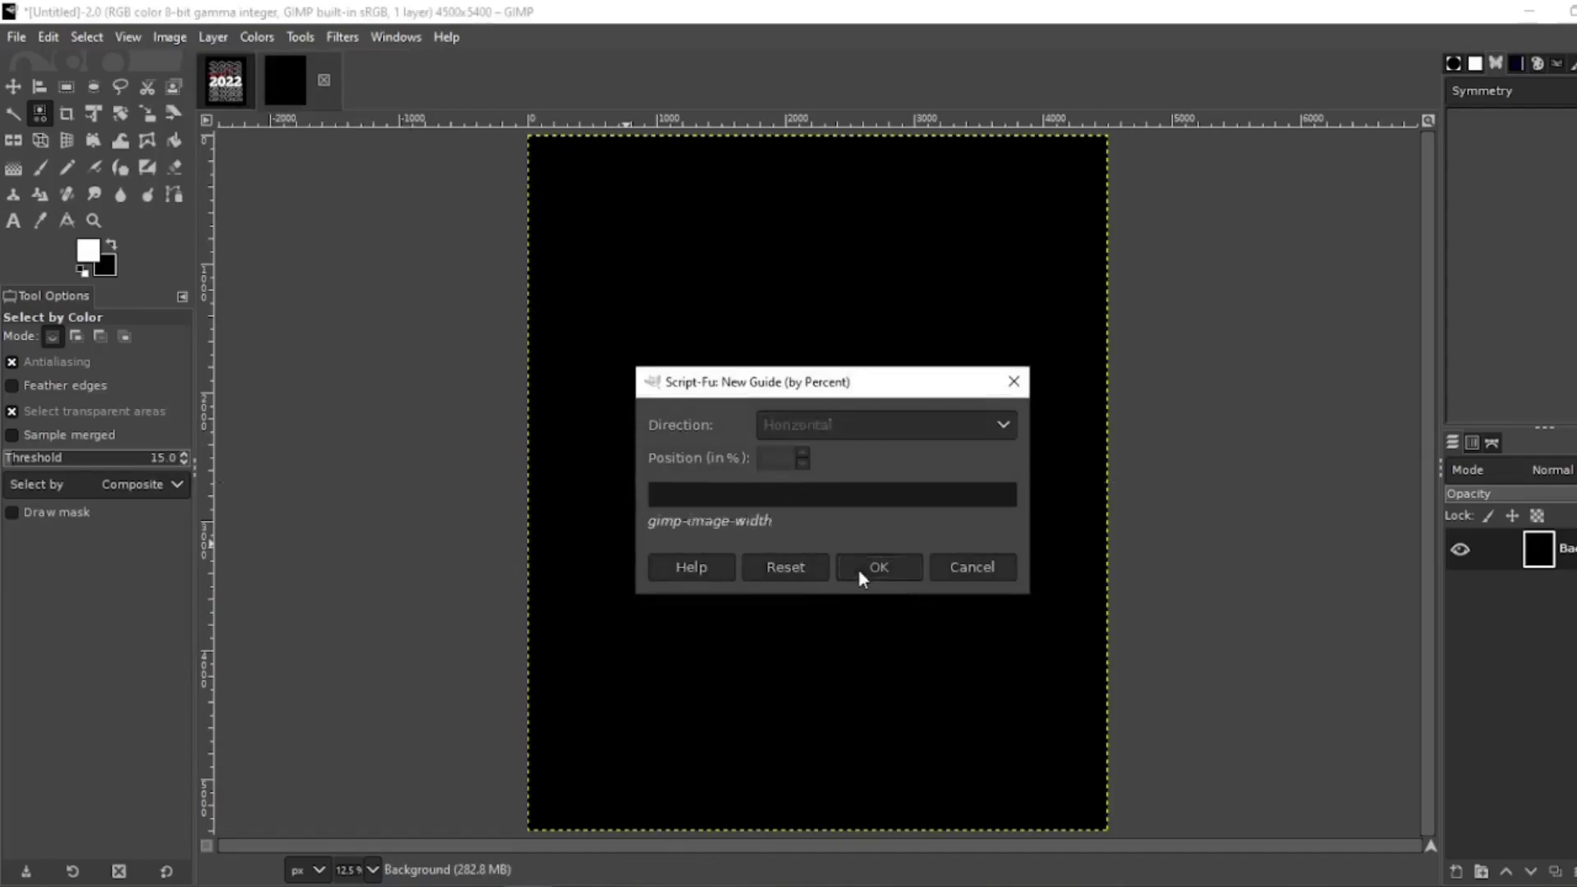
Step: Add a vertical guide at 50% so the guides cross at the centre
click(159, 37)
mouse_move(219, 551)
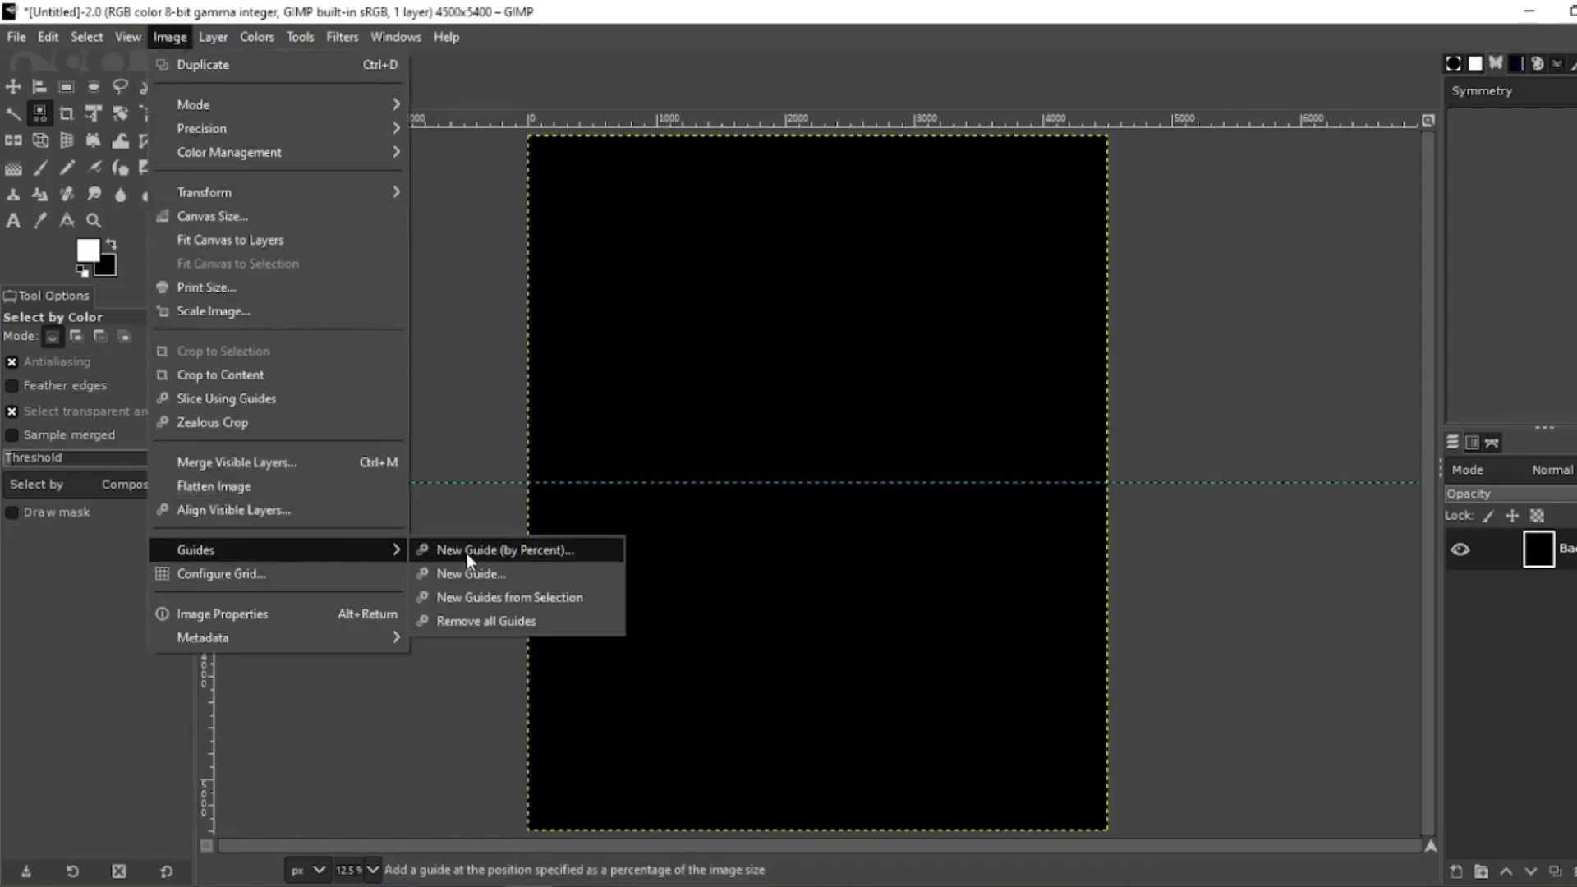
click(468, 556)
click(812, 433)
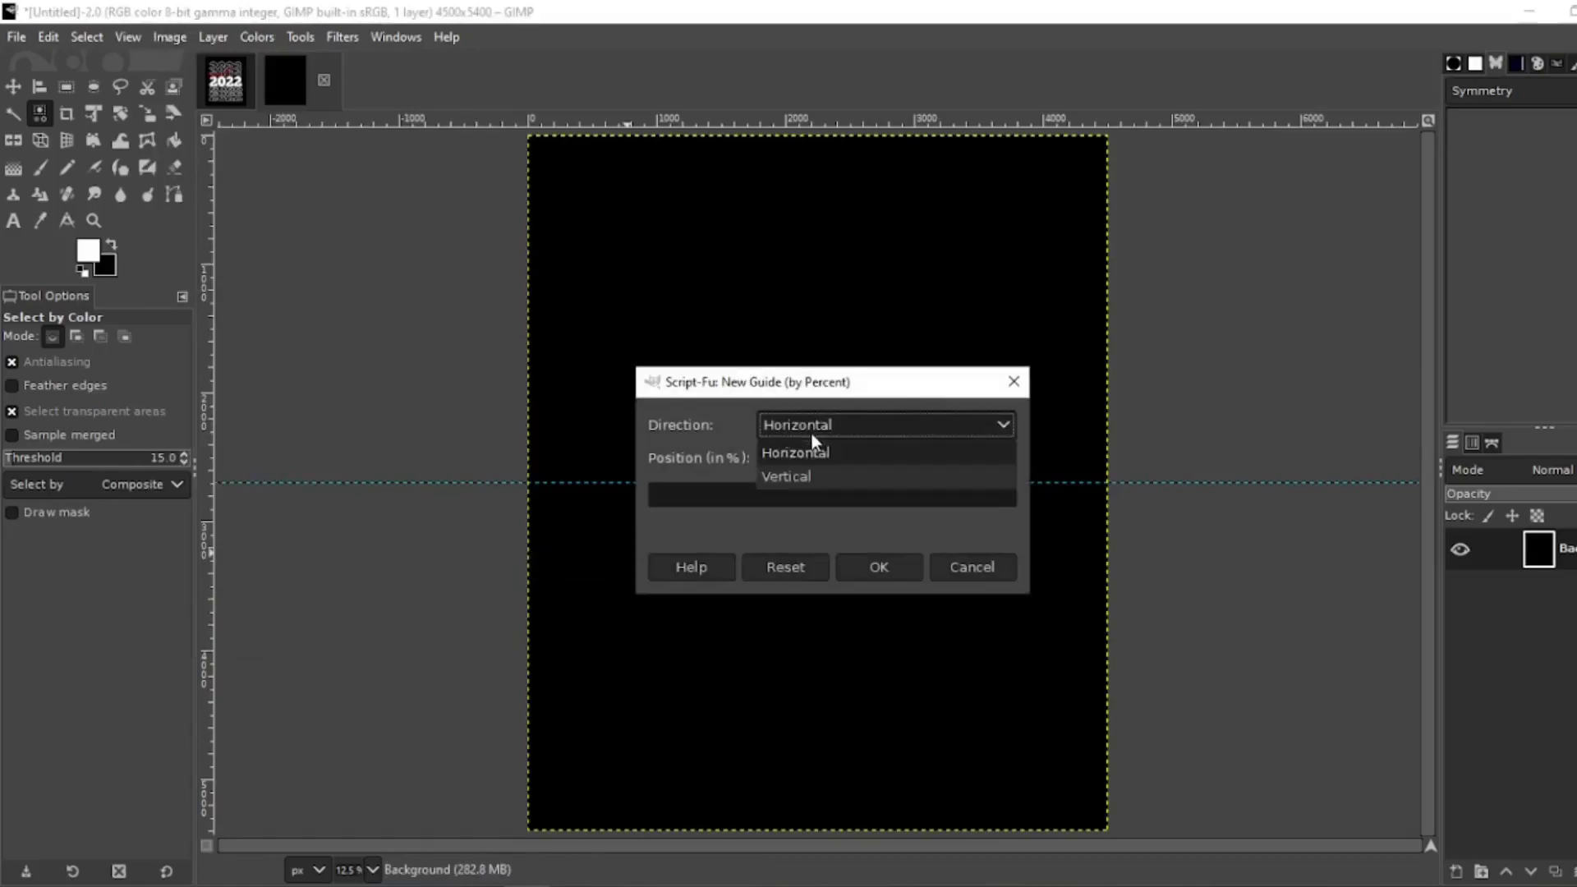
click(788, 476)
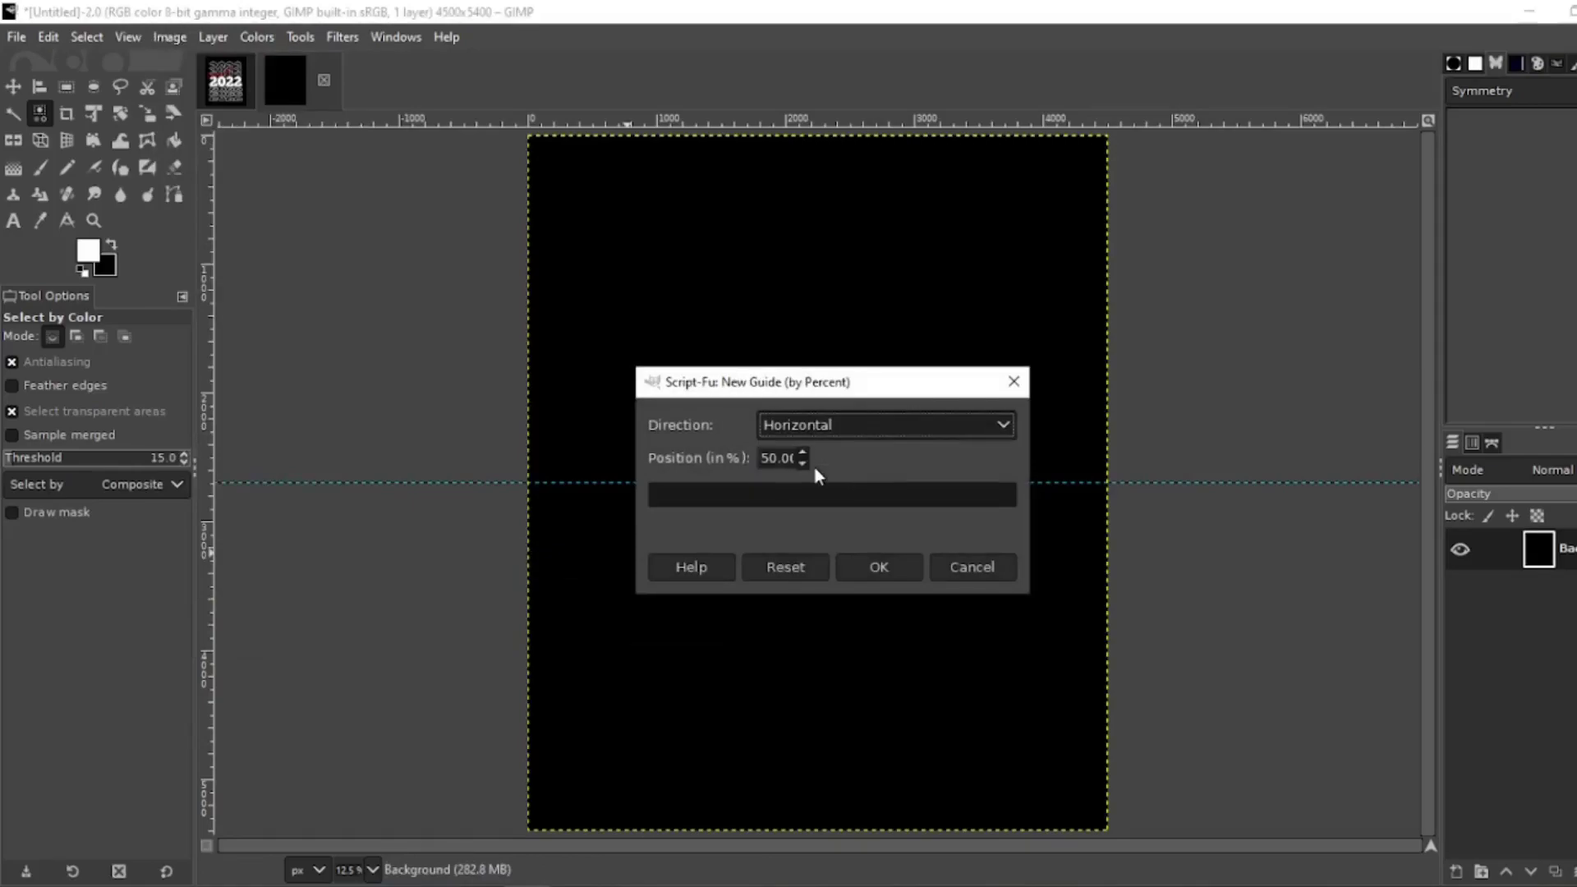
click(879, 569)
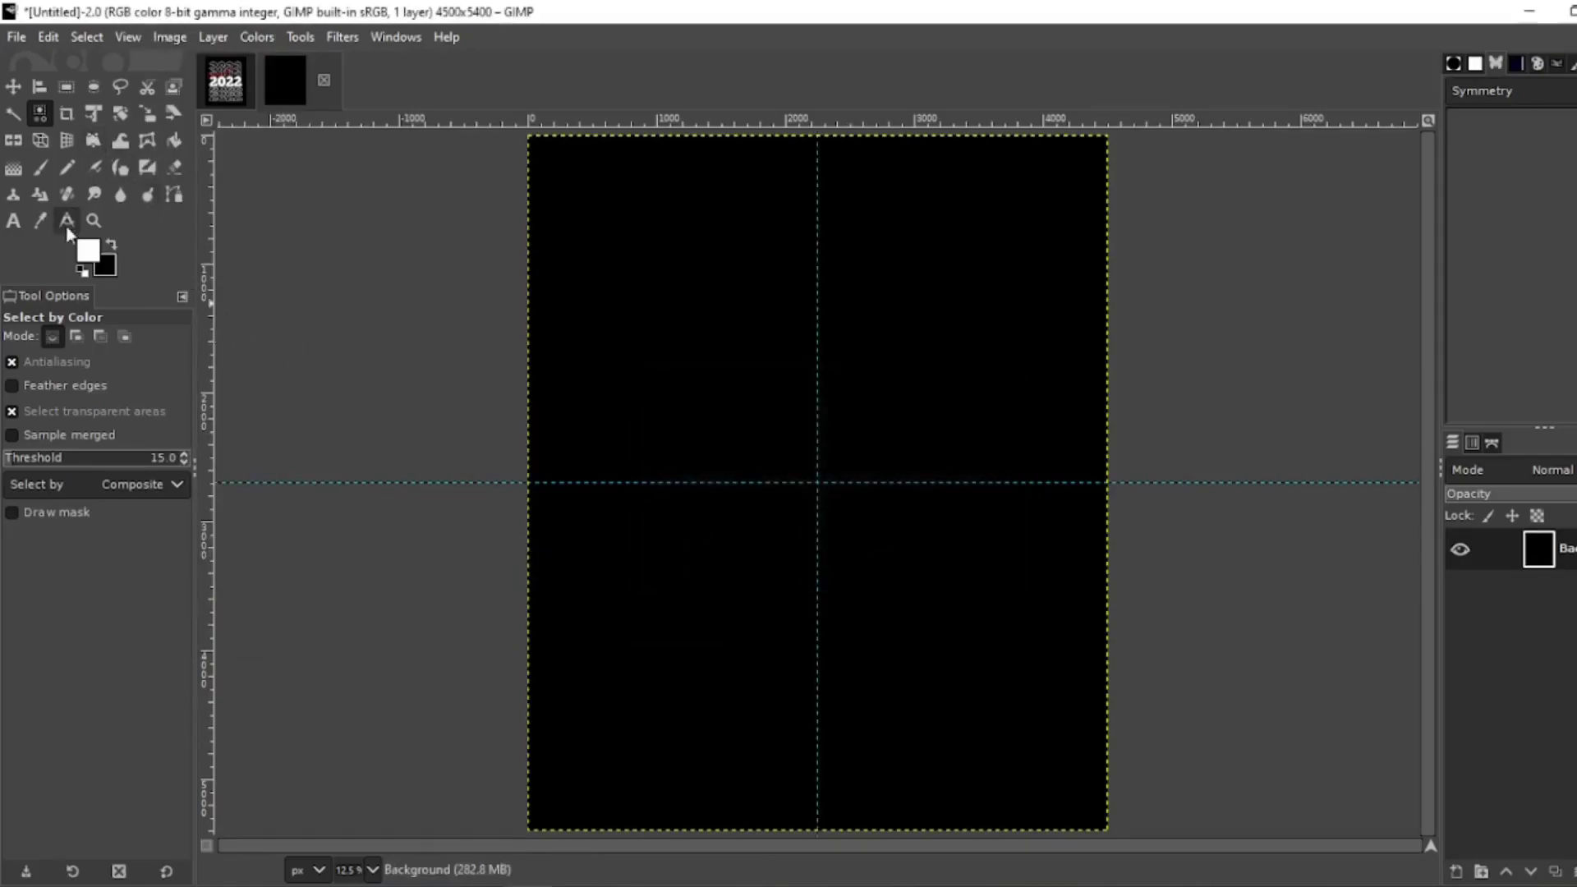
Step: Type a white 2022 in ChunkFive at 1500 px and centre it on the guides
click(20, 216)
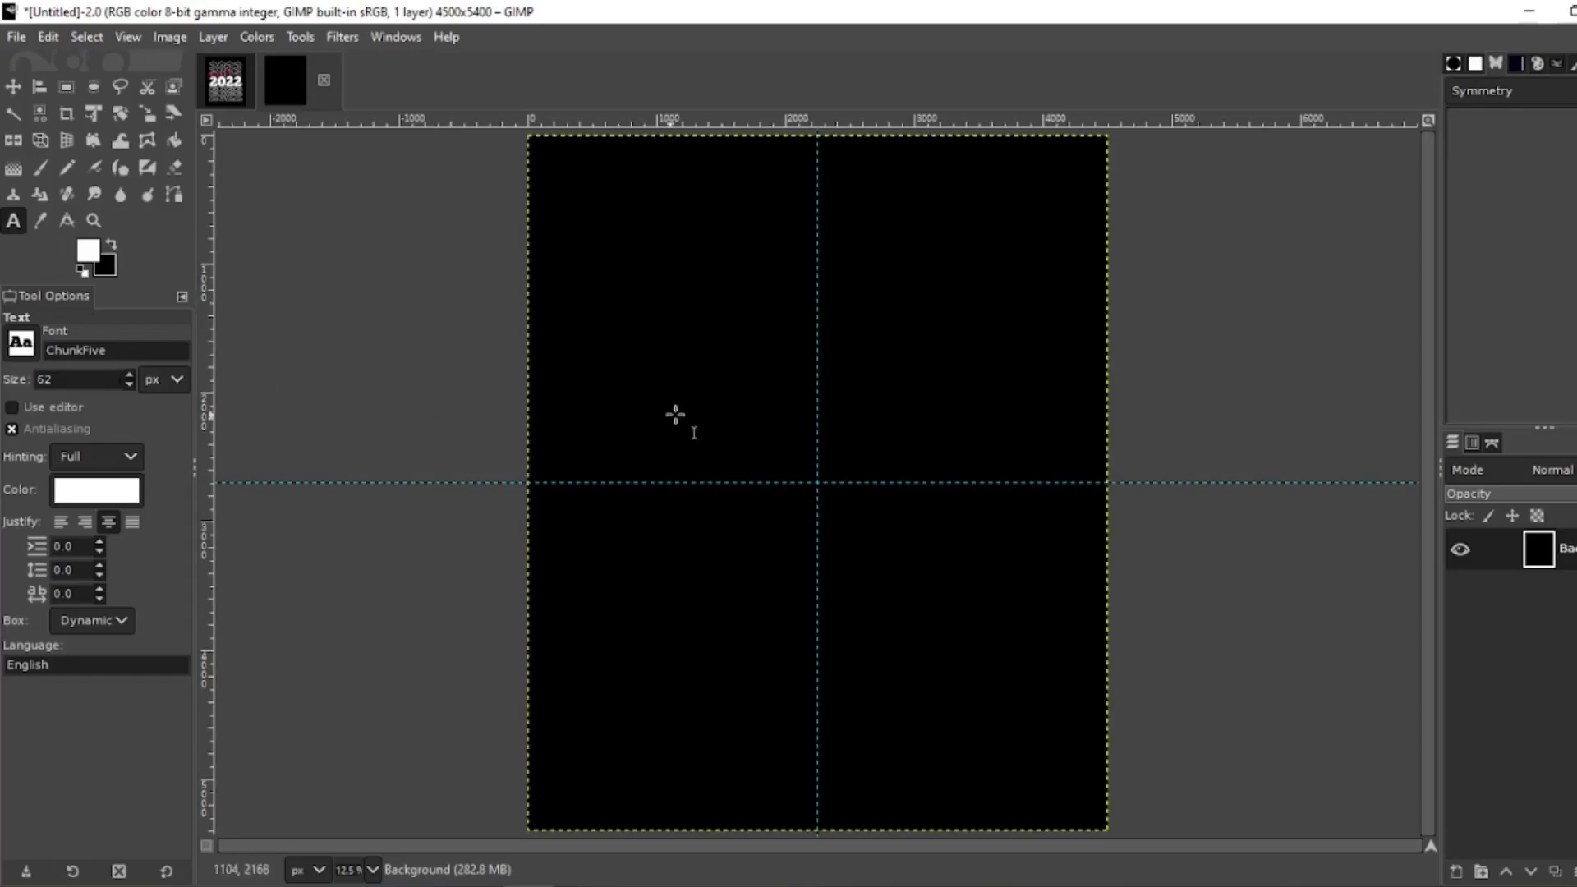
click(662, 398)
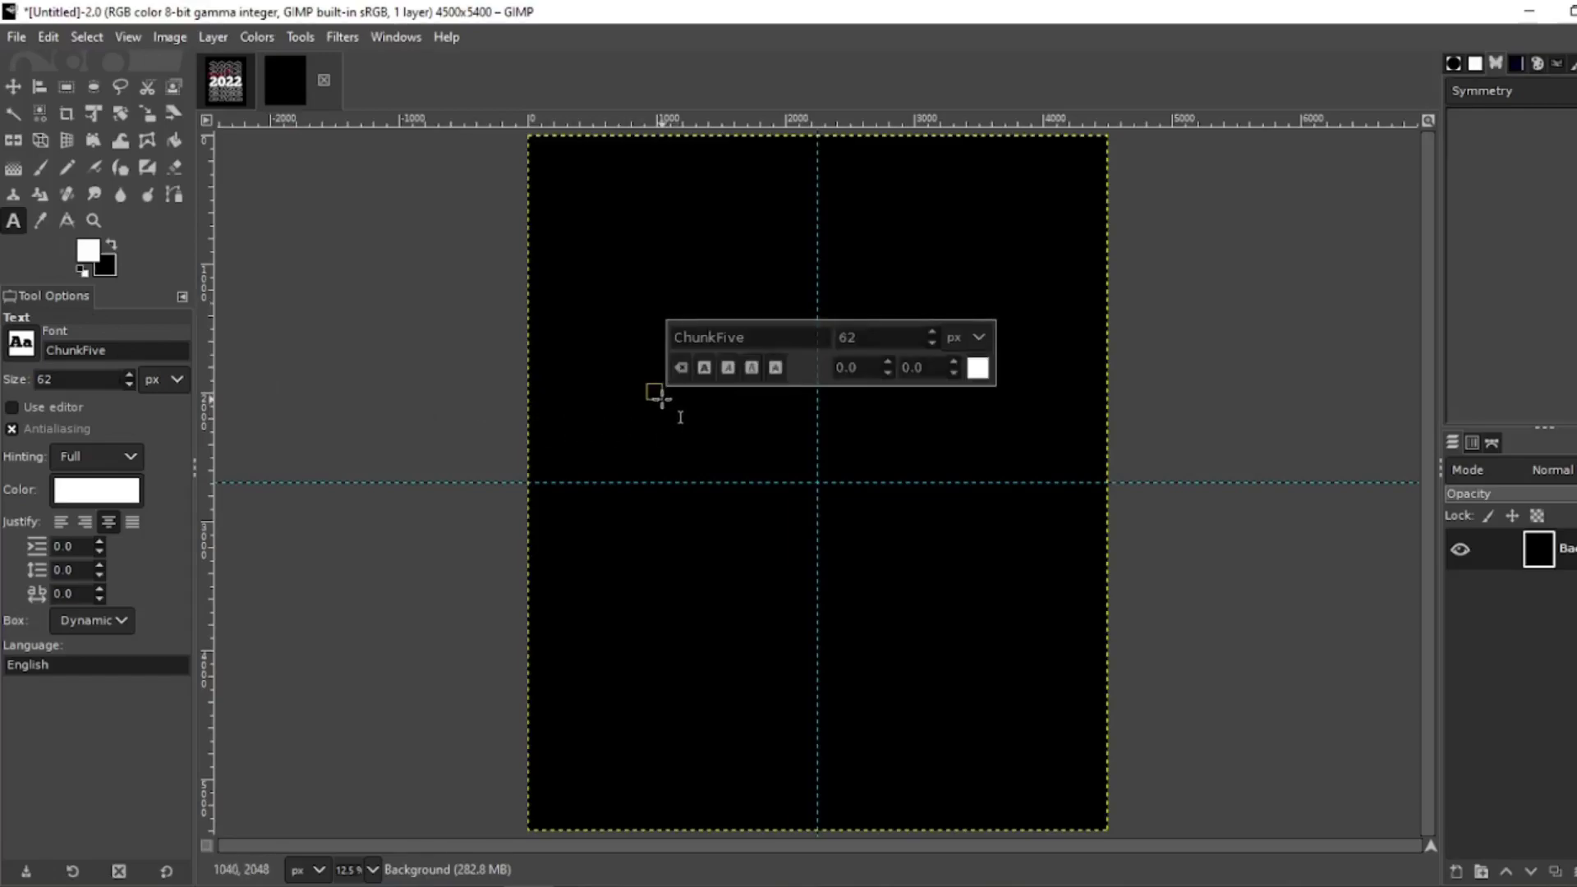
text(20)
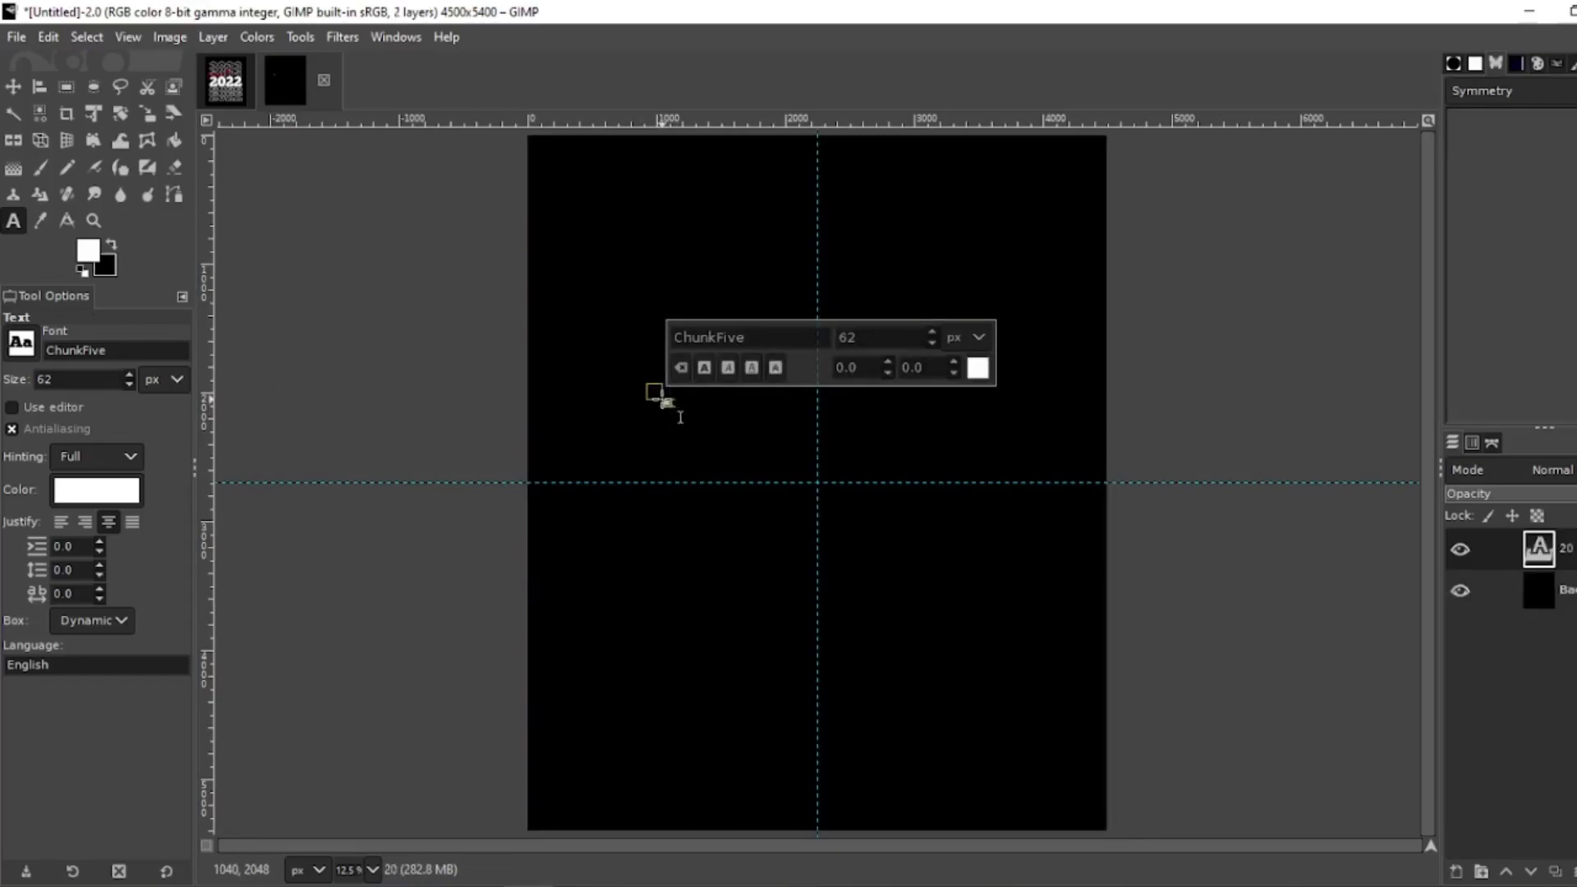
text(22)
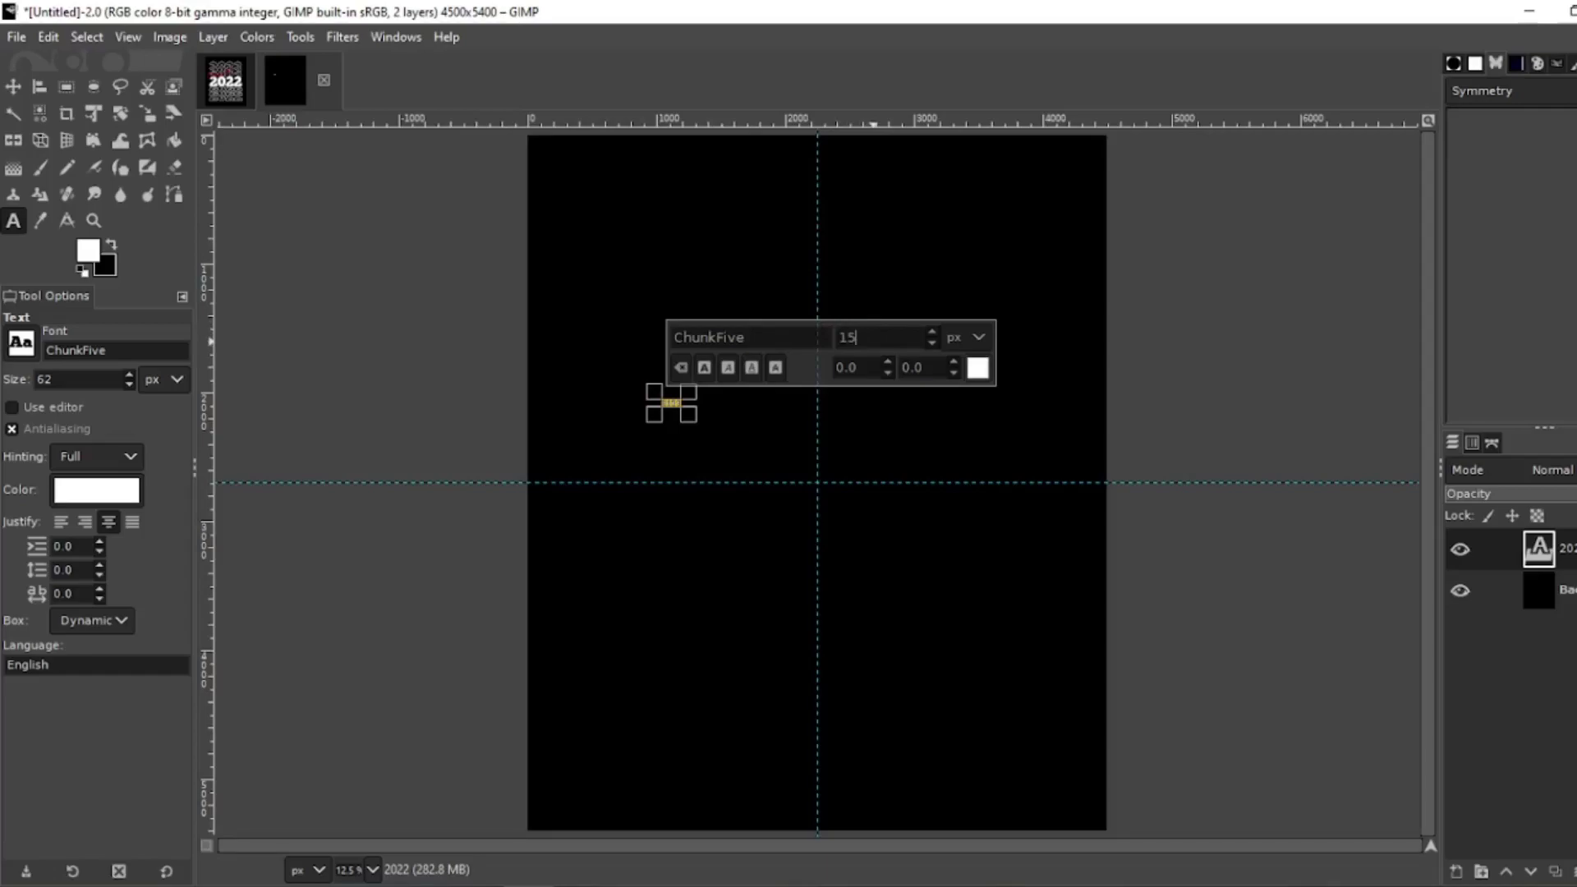
key(Return)
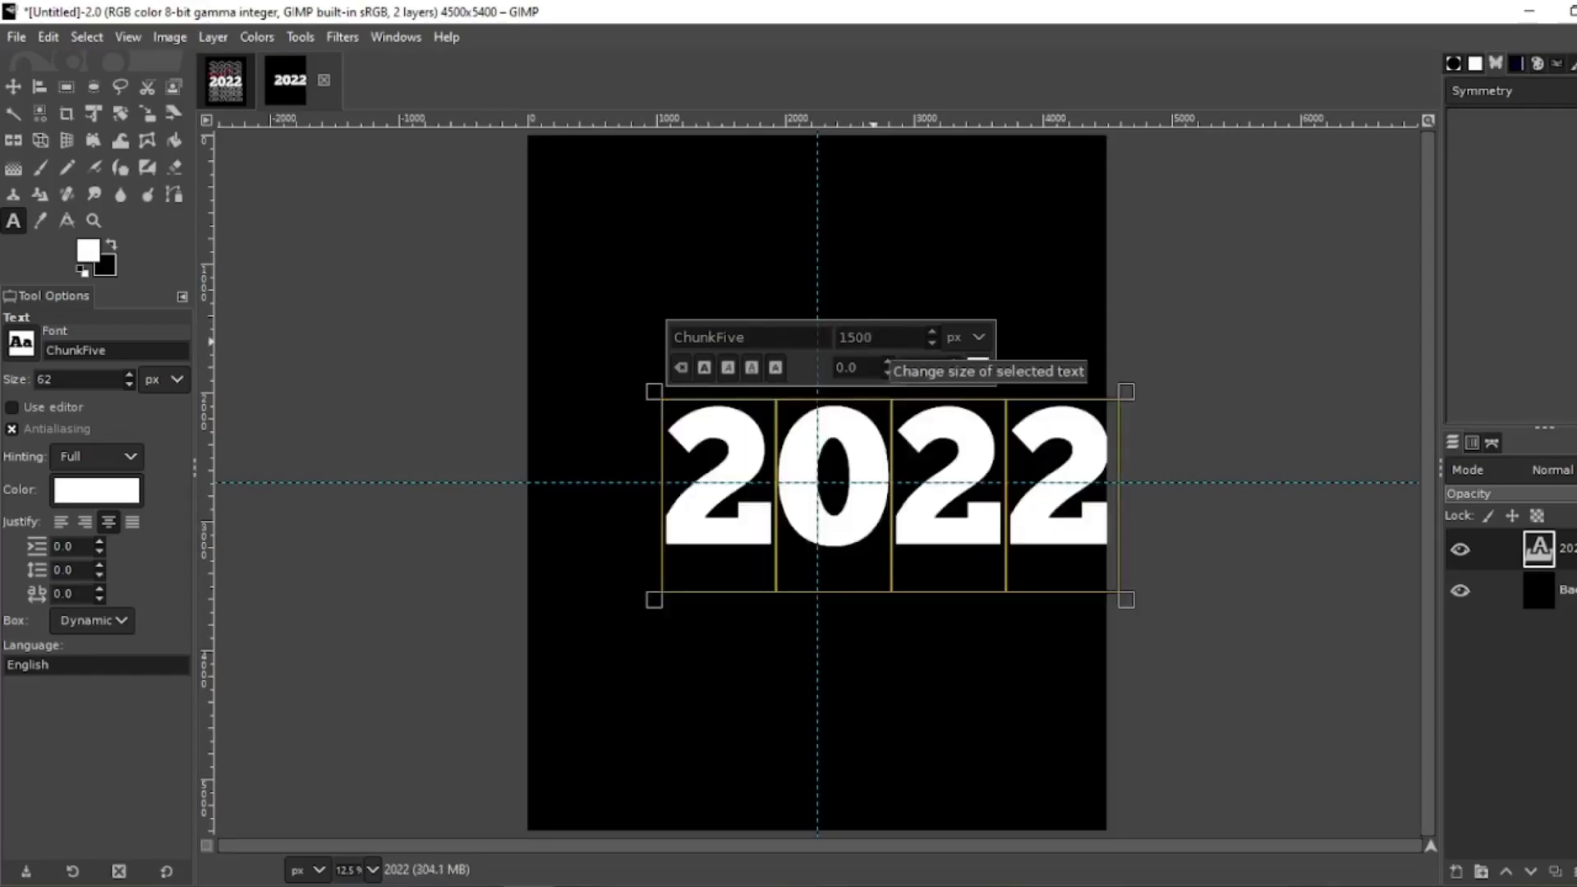
click(18, 85)
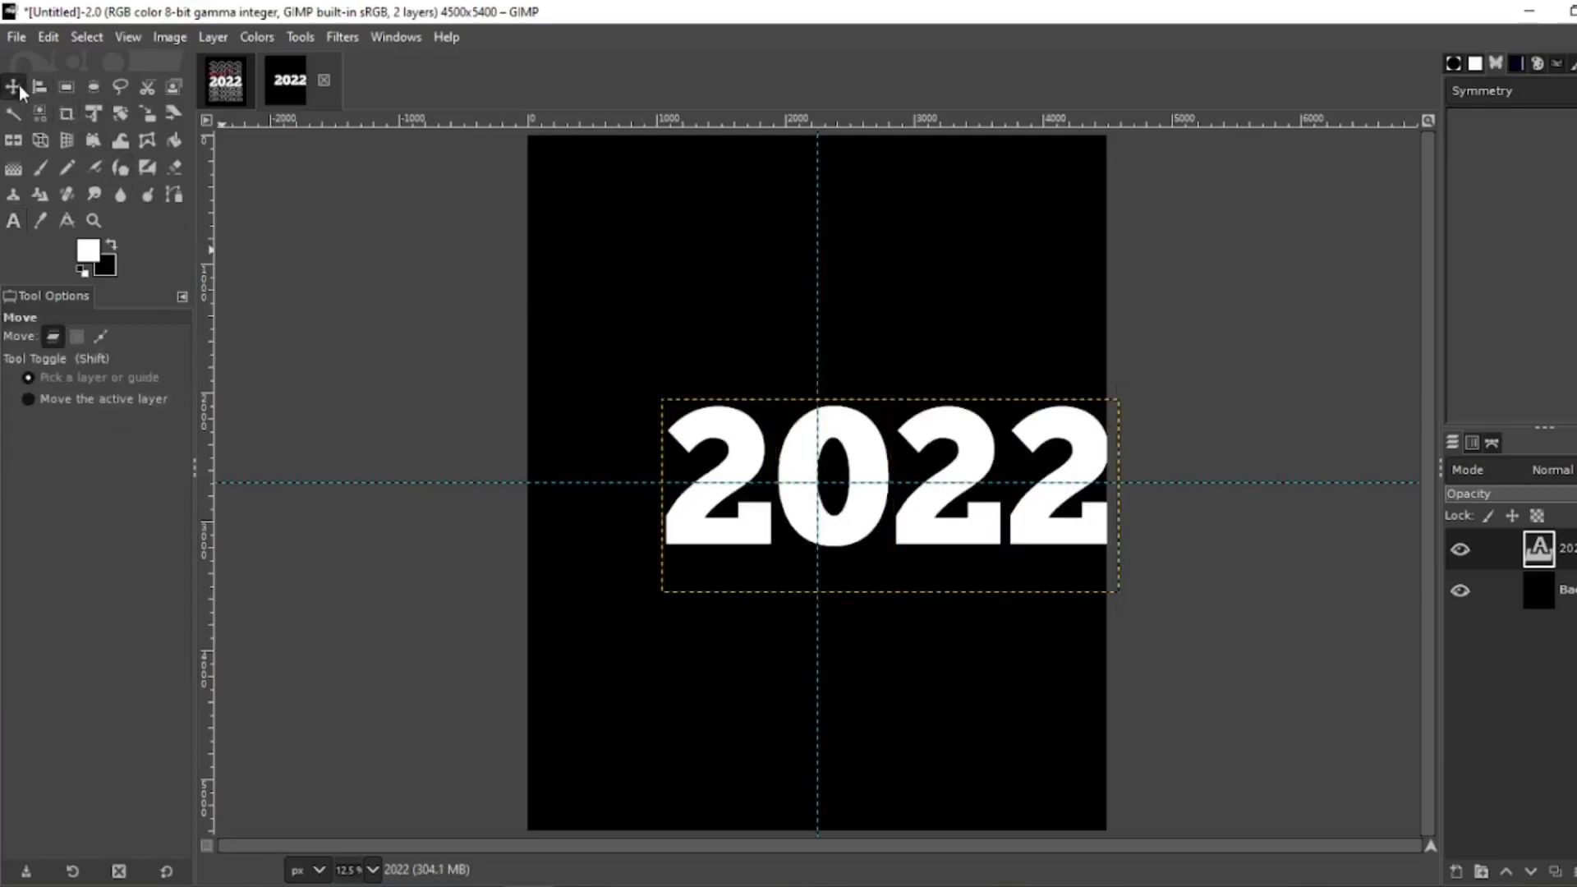
drag(972, 457, 899, 444)
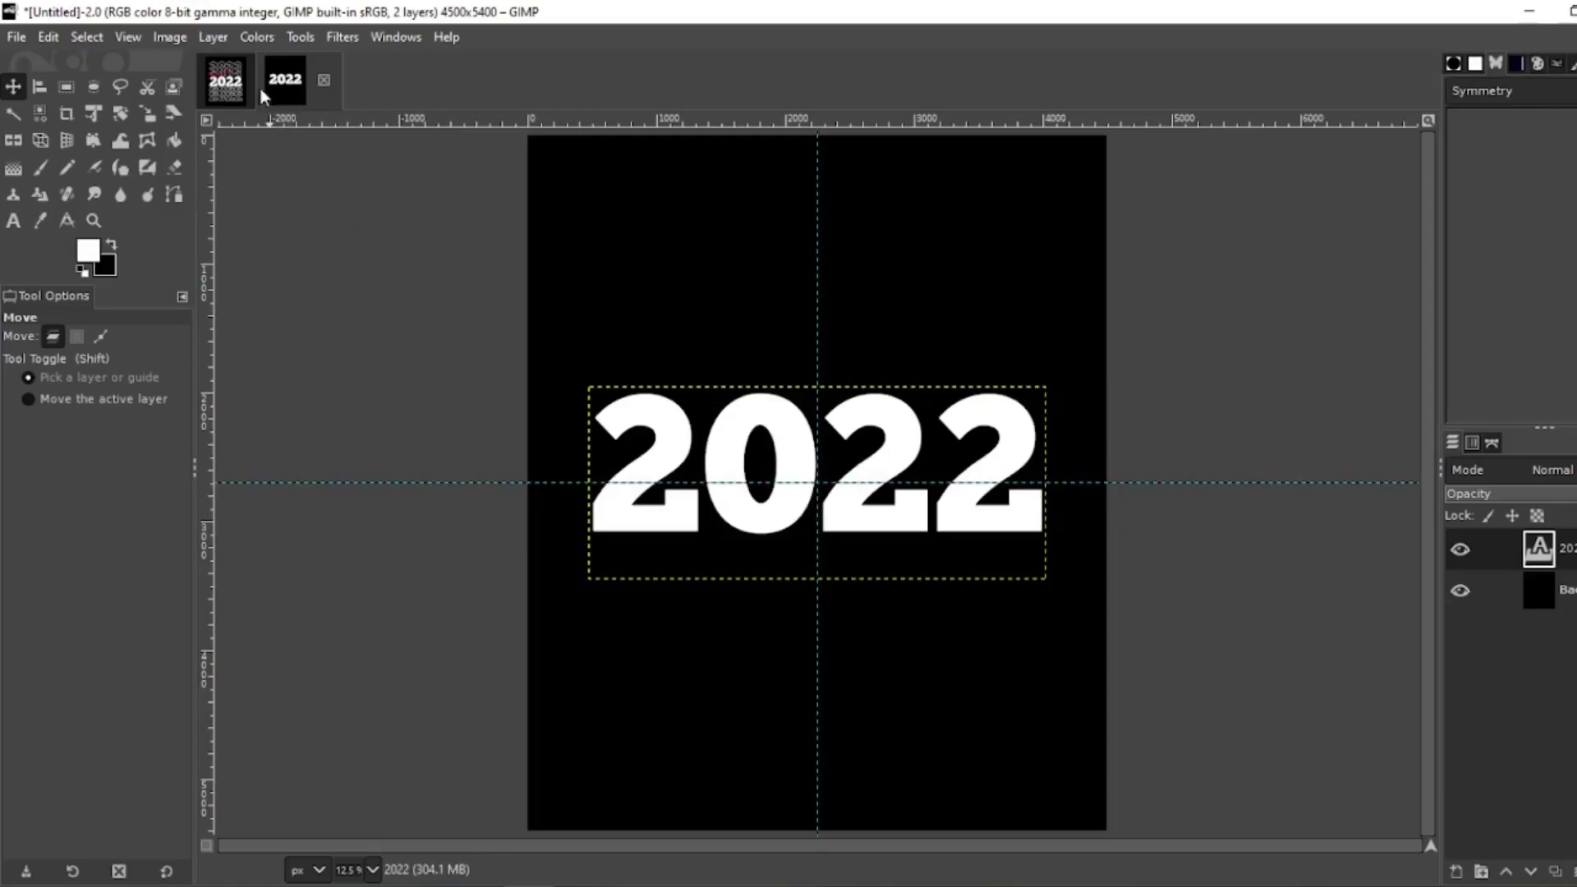
Step: Crop the 2022 text layer to its content
click(212, 38)
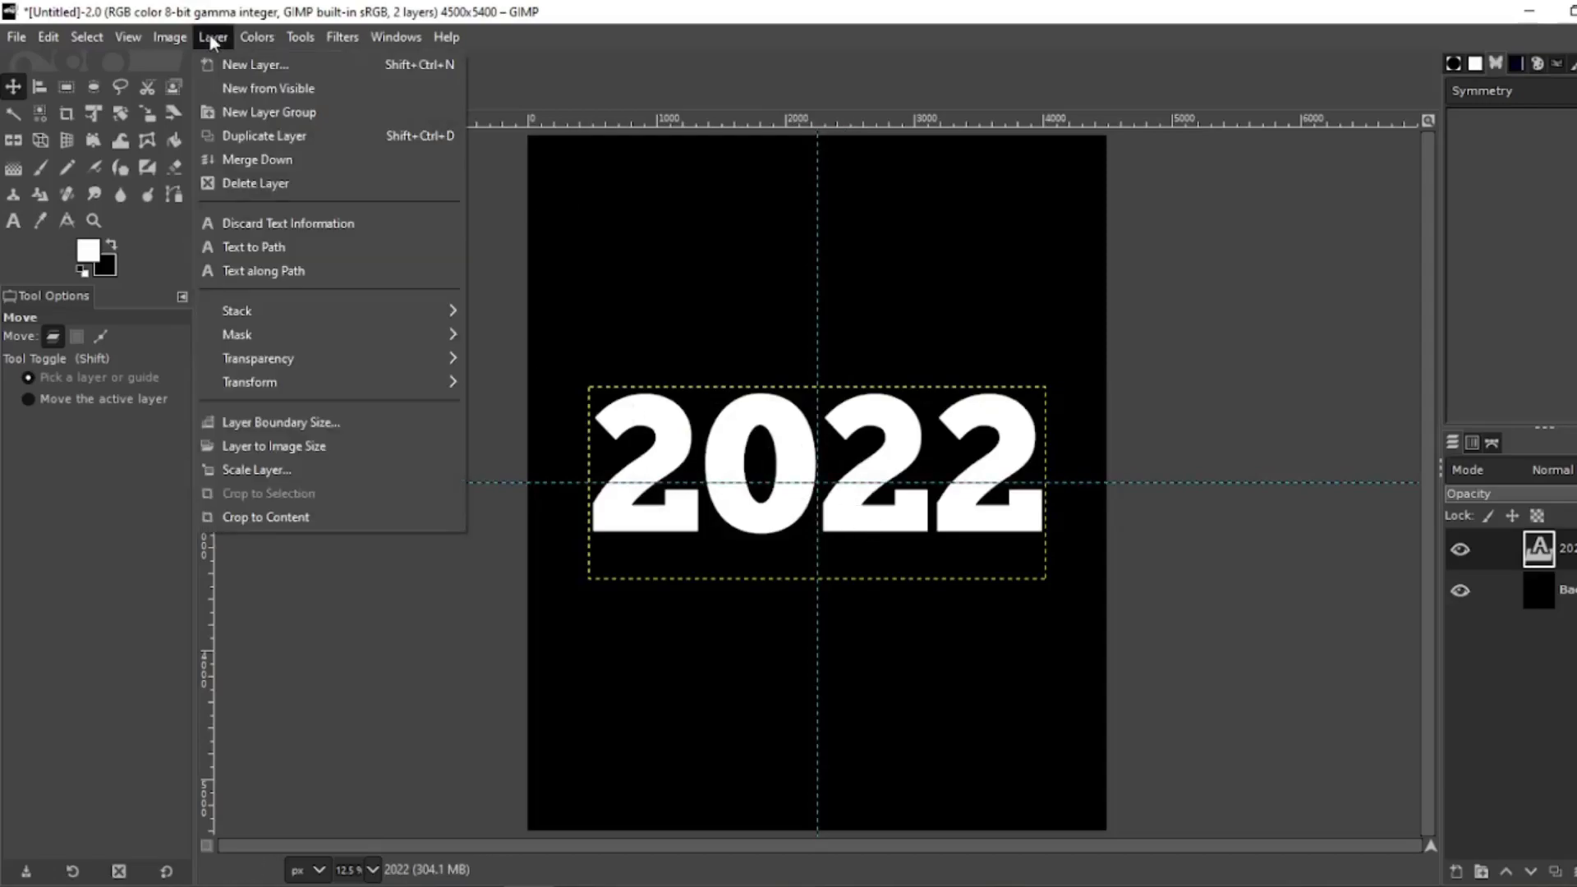
click(276, 521)
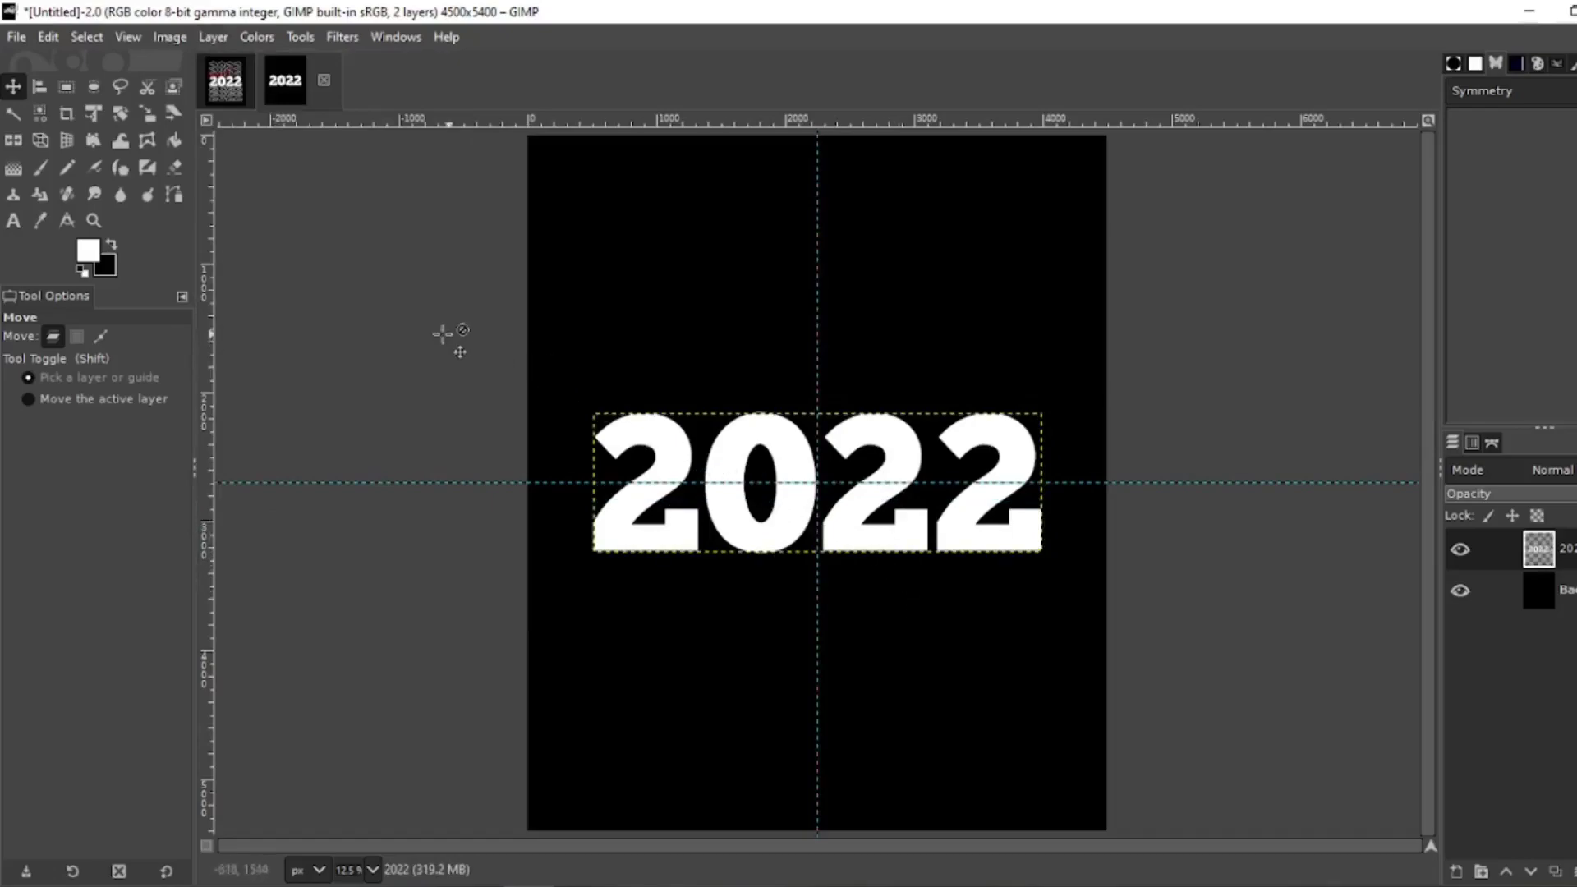
key(shift+o)
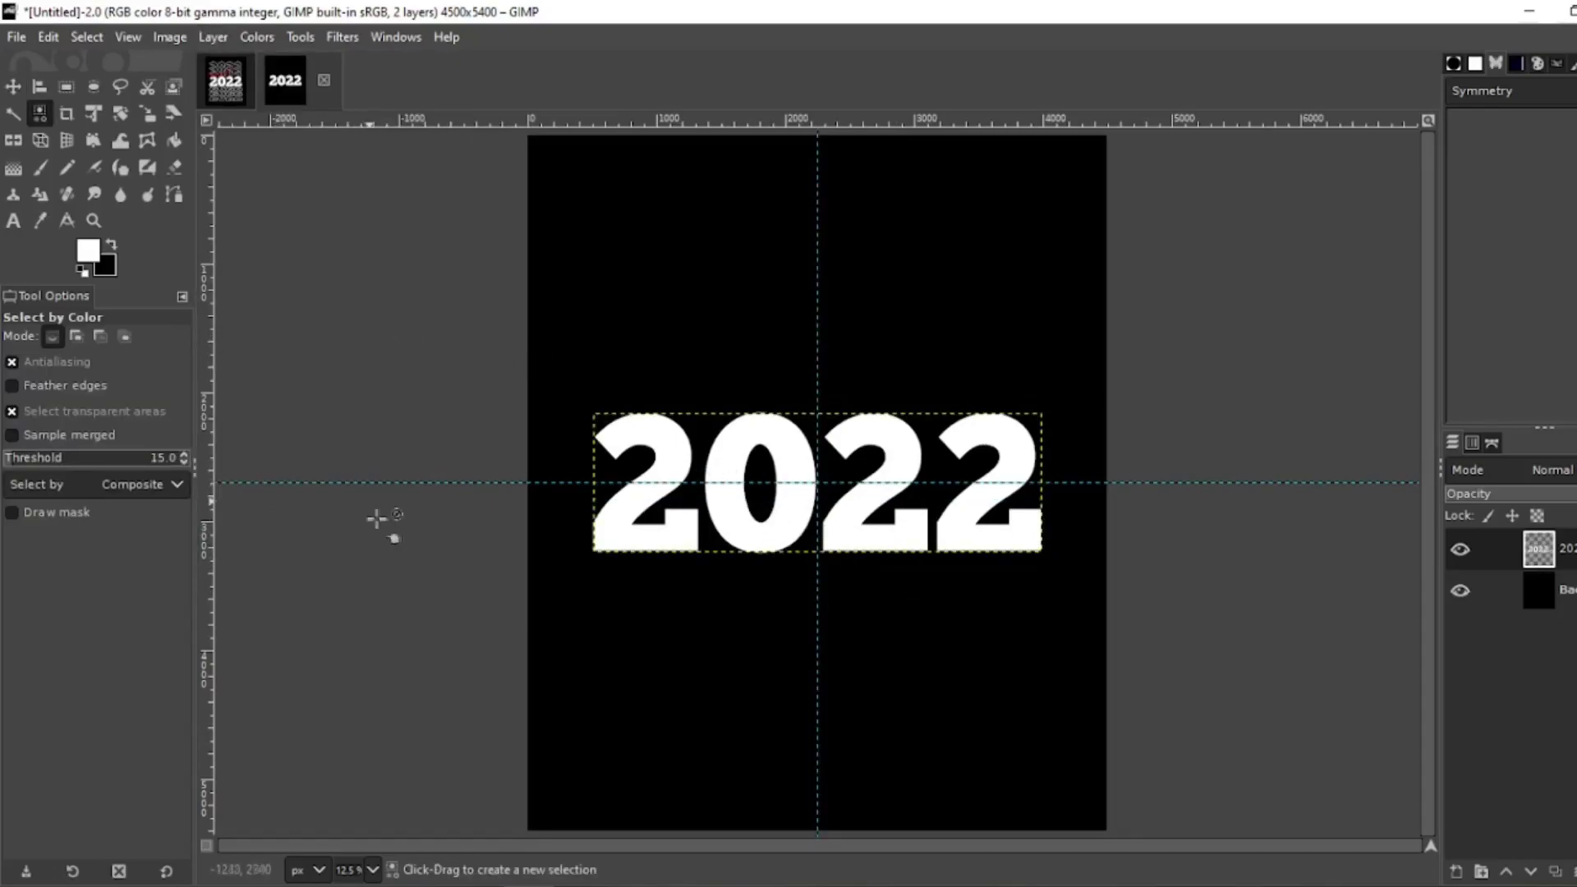
Step: Duplicate the 2022 layer and move the copy directly below the original
click(1555, 873)
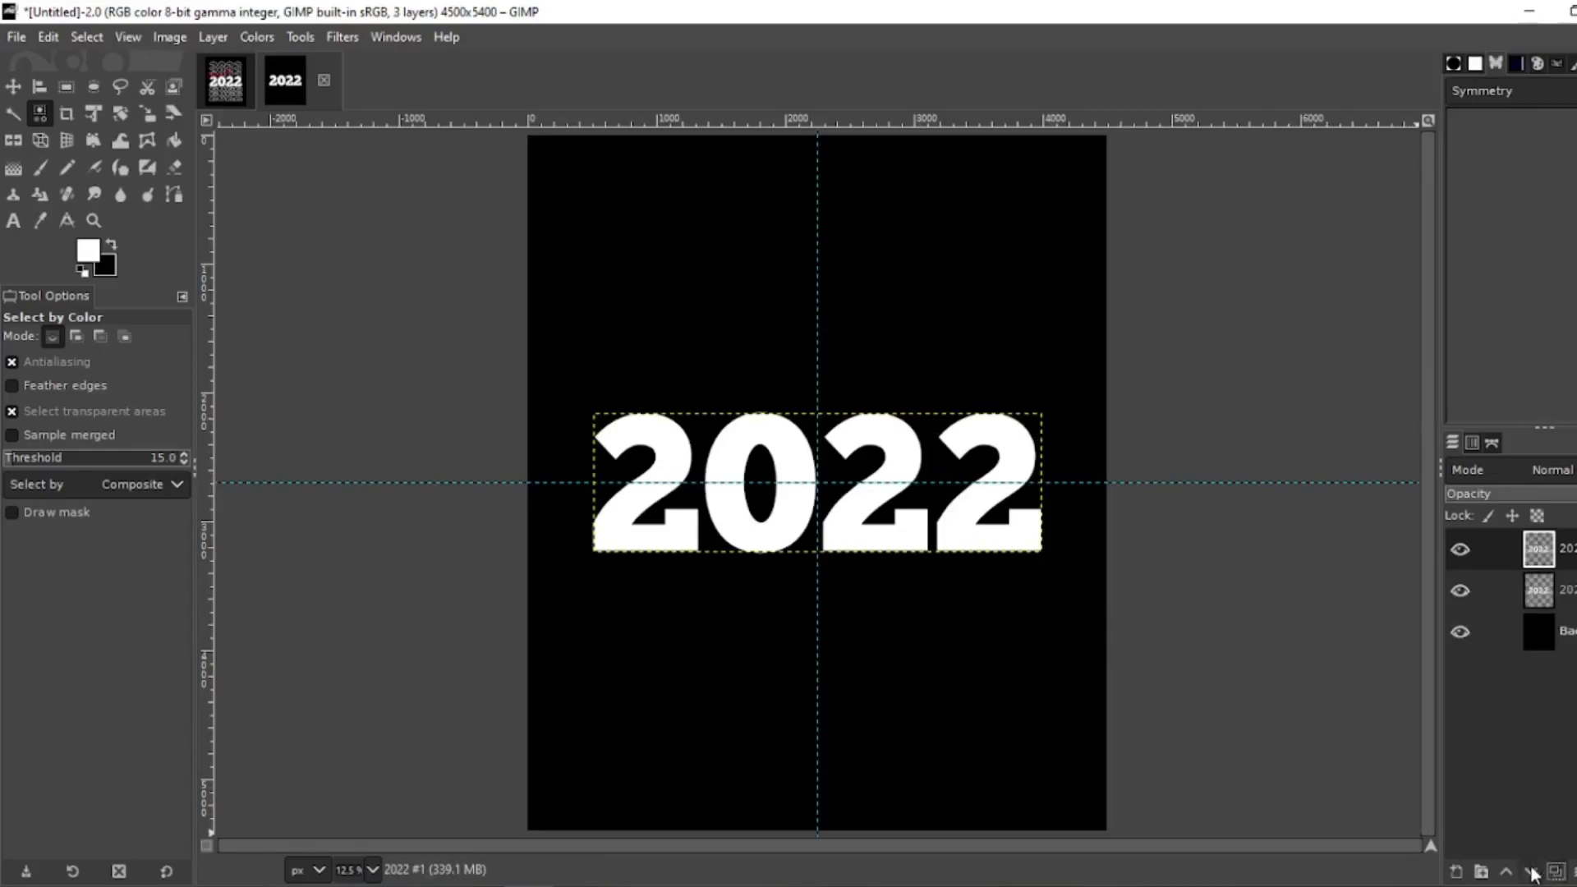
click(14, 86)
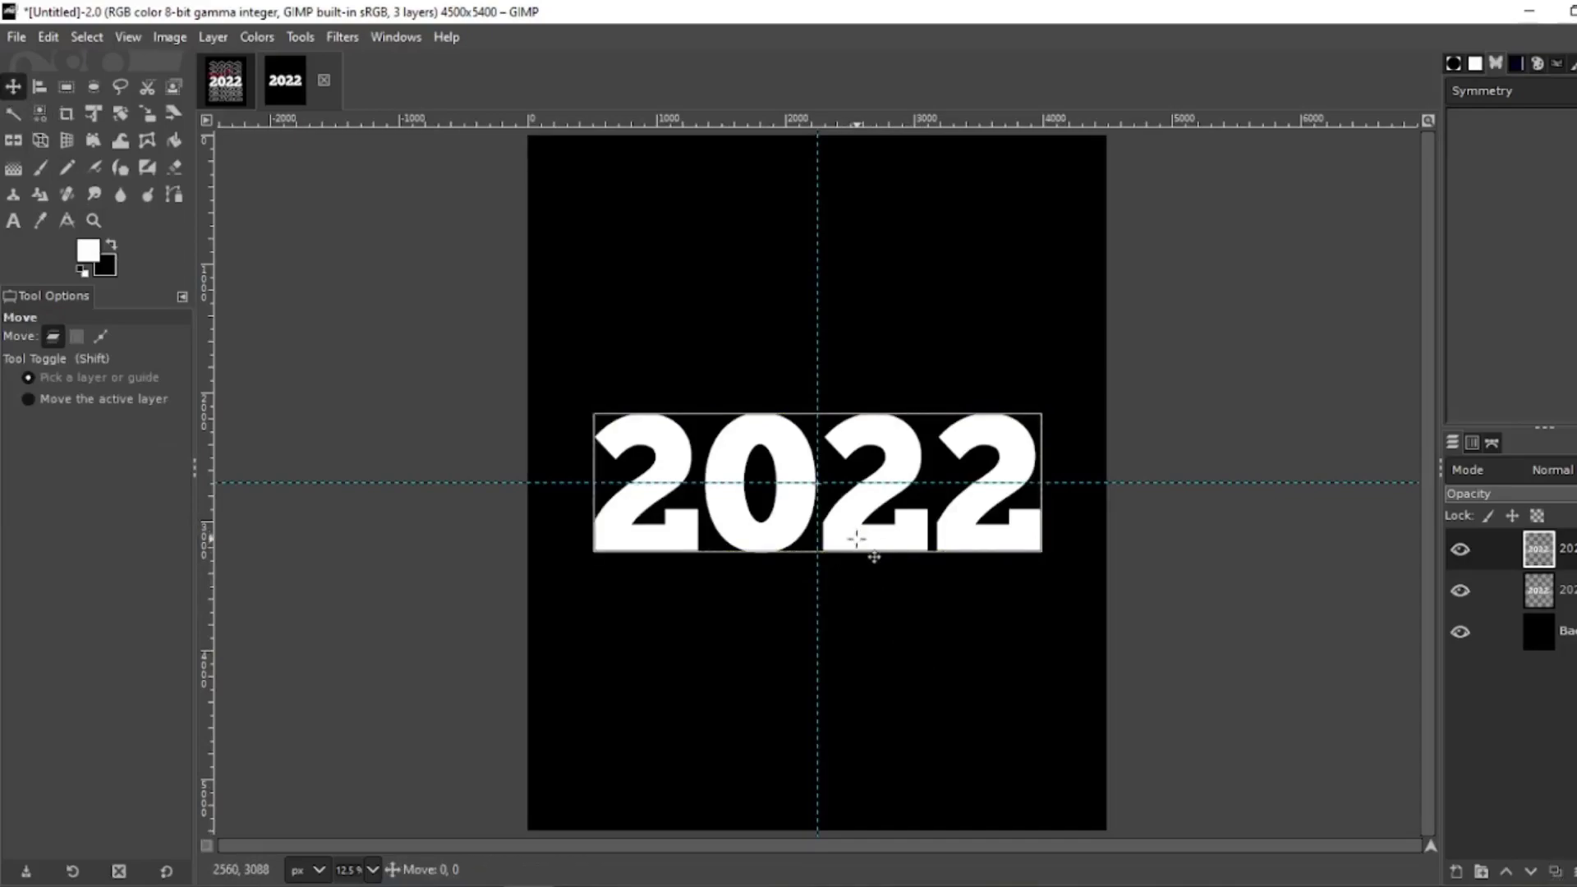
drag(862, 541, 857, 690)
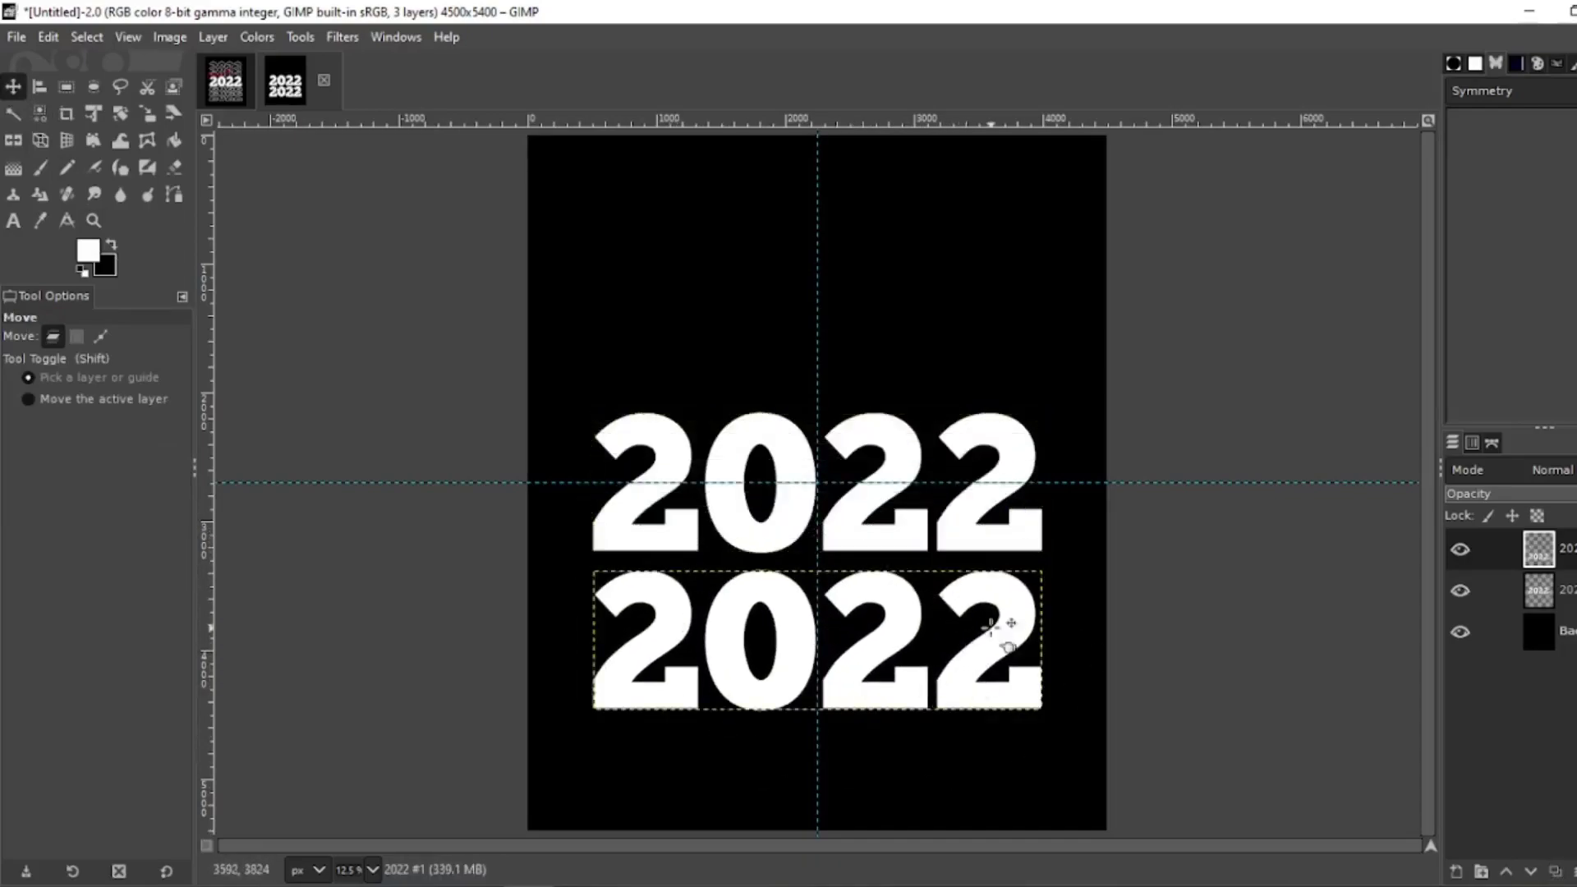
Step: Select the lower 2022's white glyphs by colour and shrink the selection by 20 px
click(42, 118)
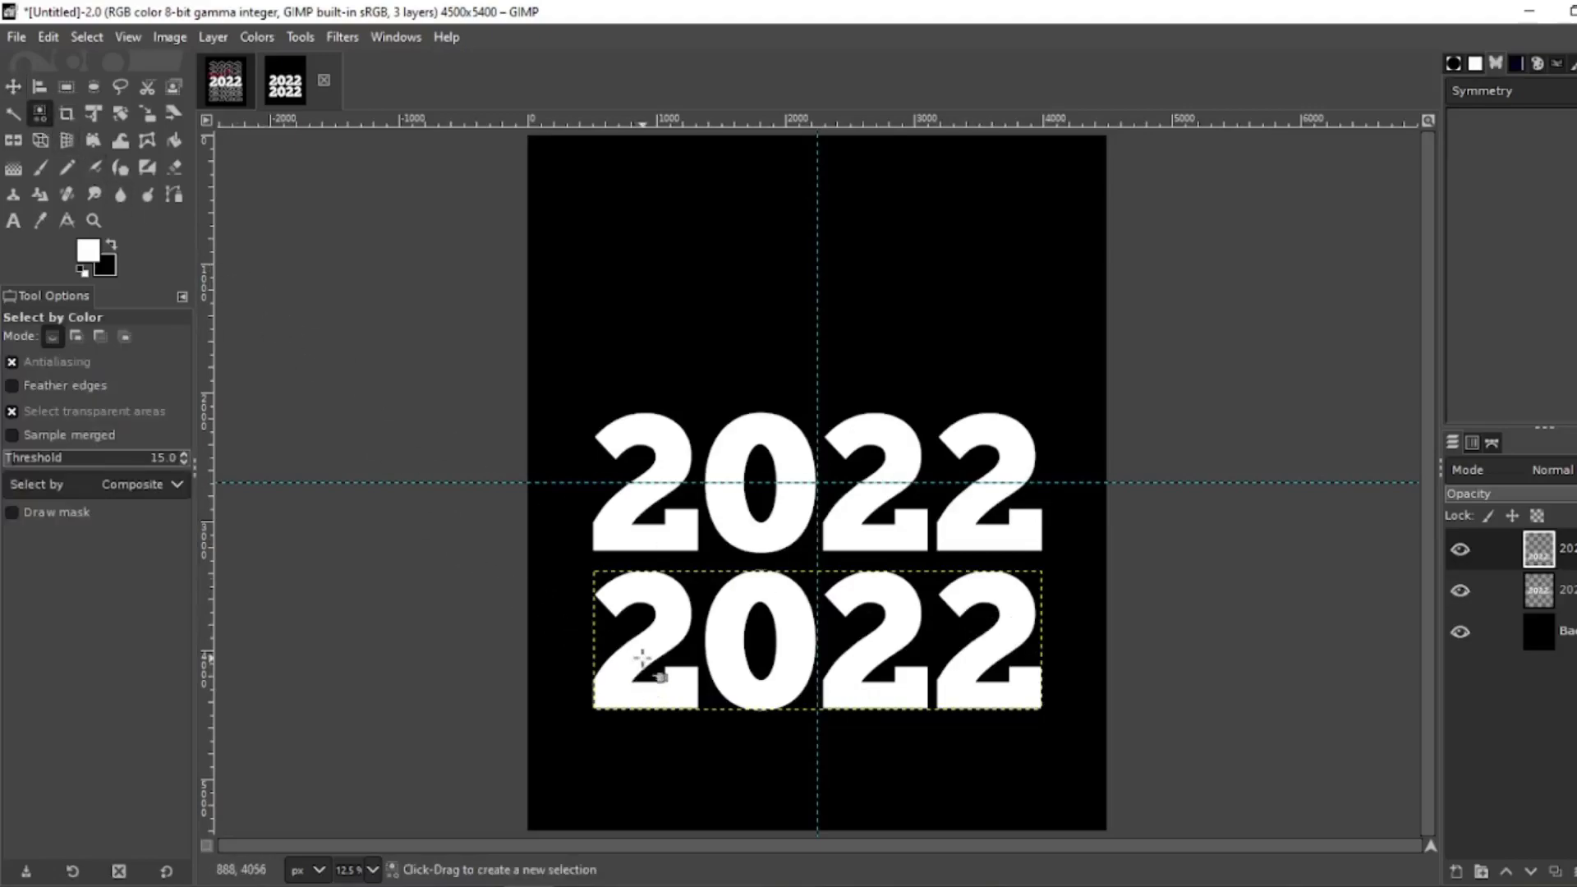
click(643, 657)
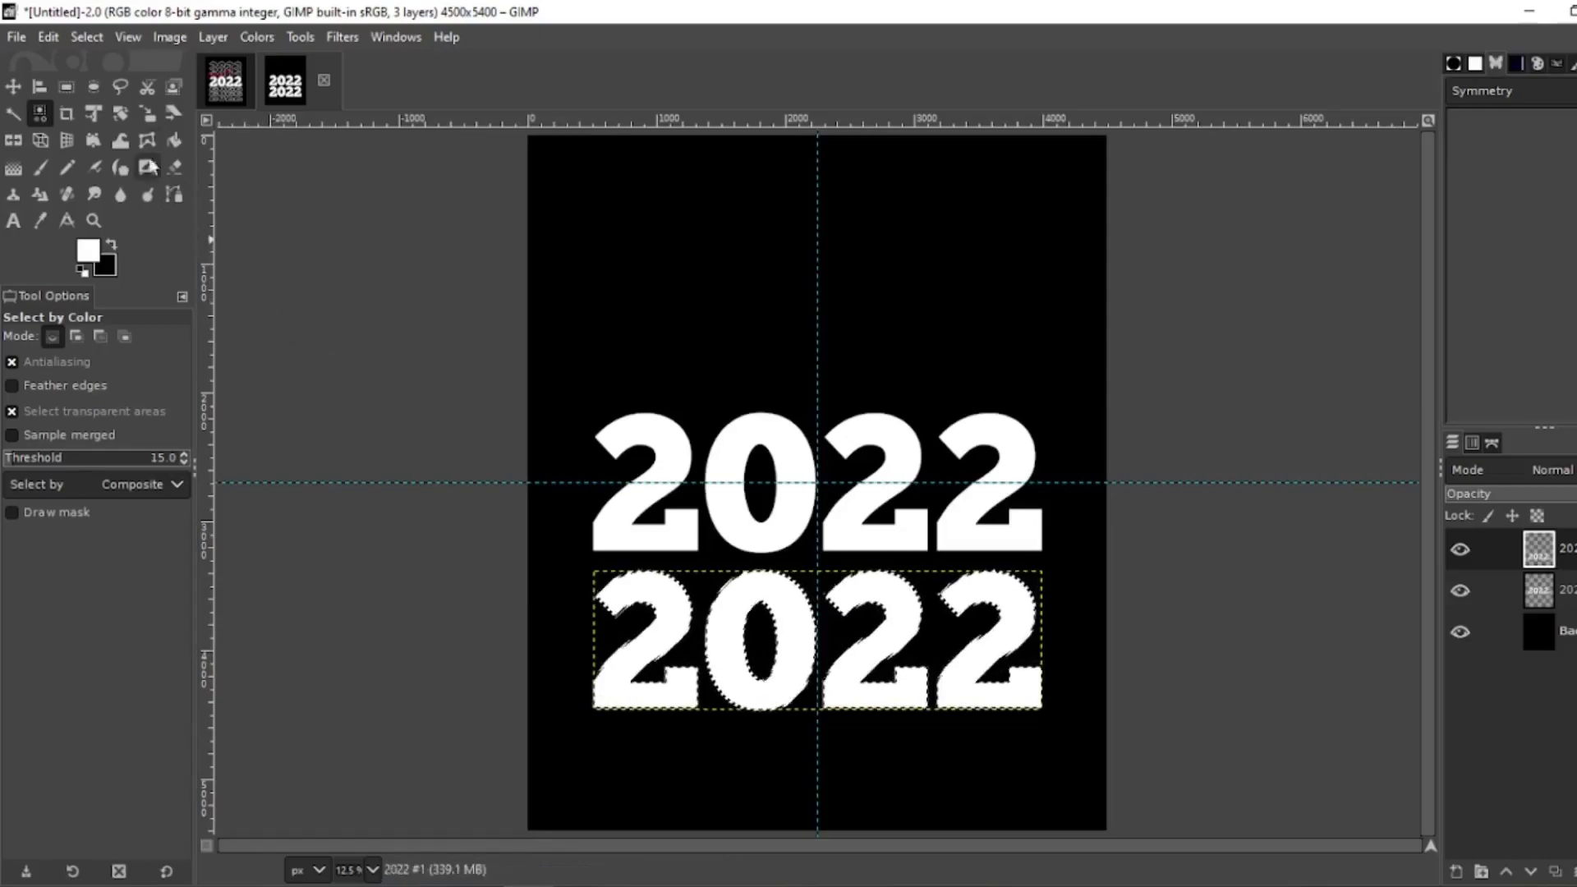
click(87, 37)
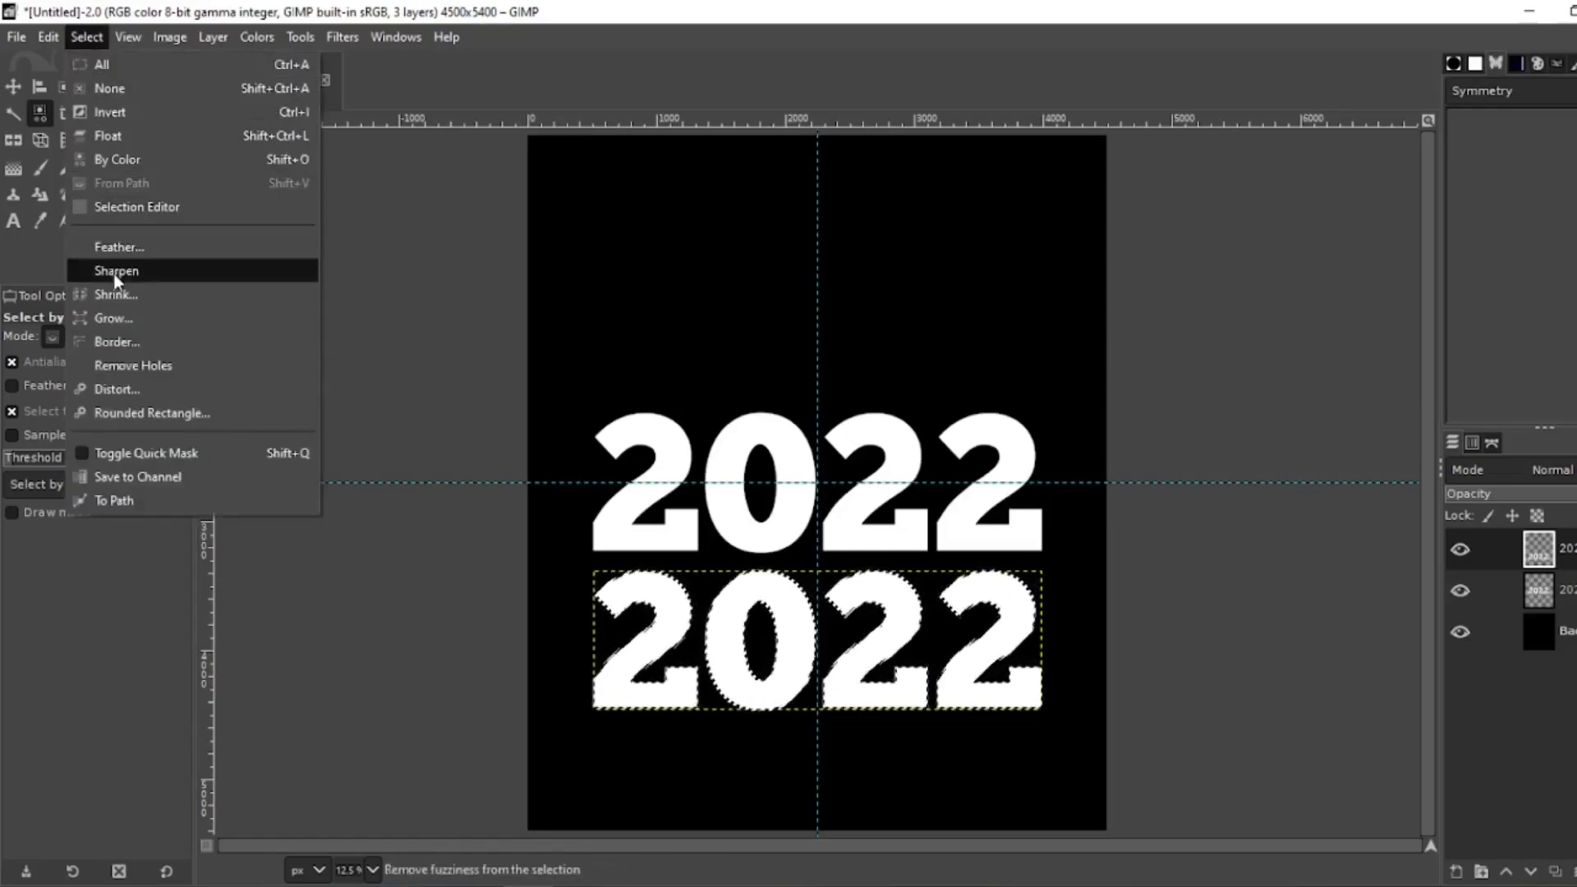
click(116, 294)
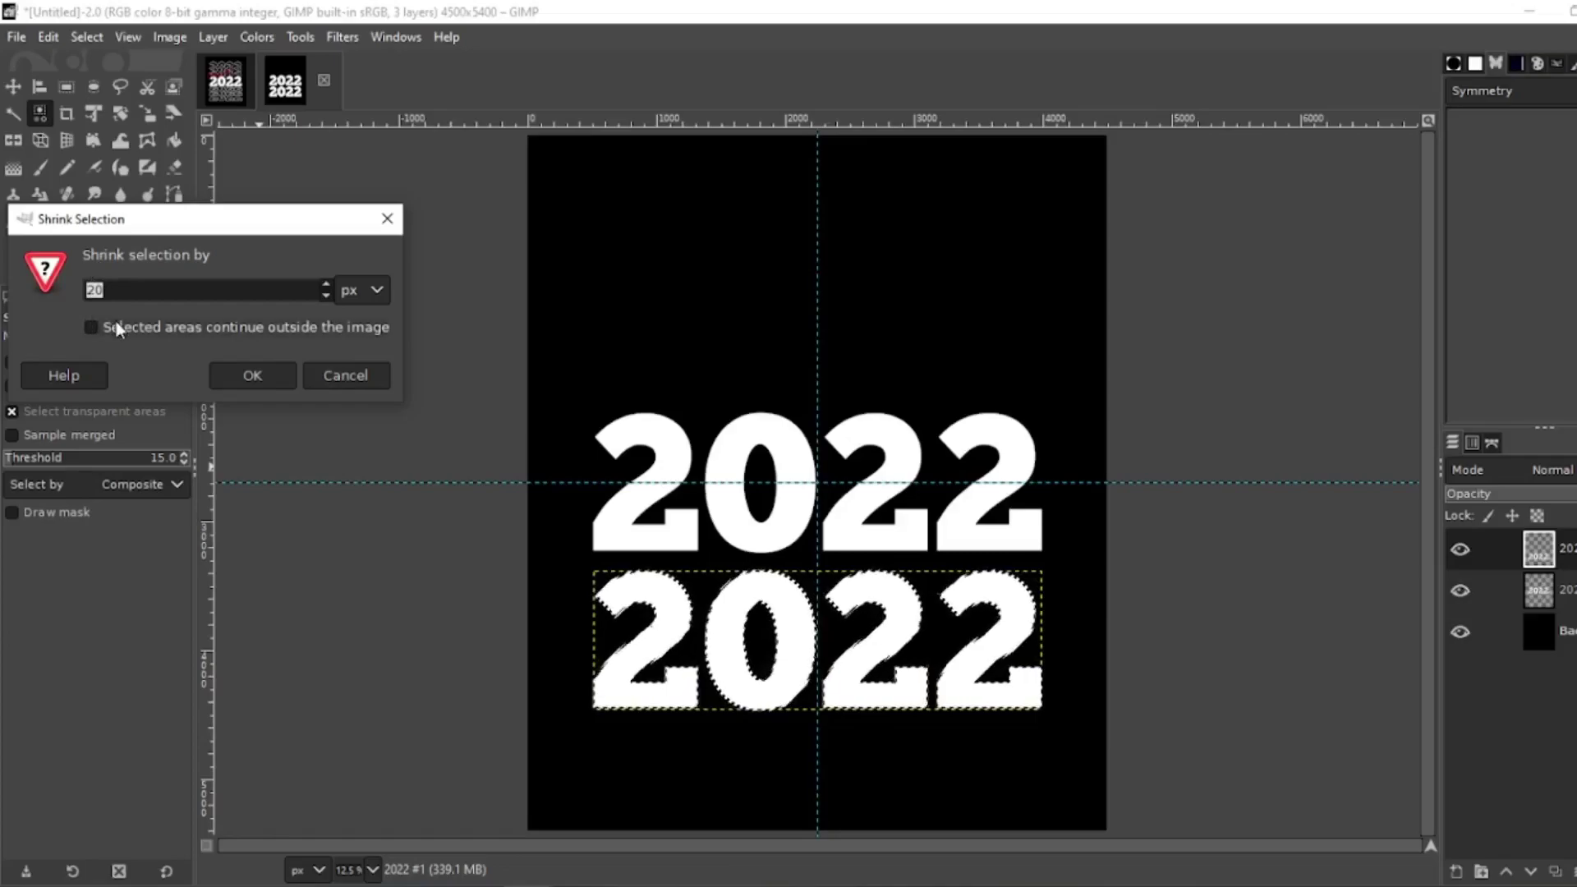
click(239, 380)
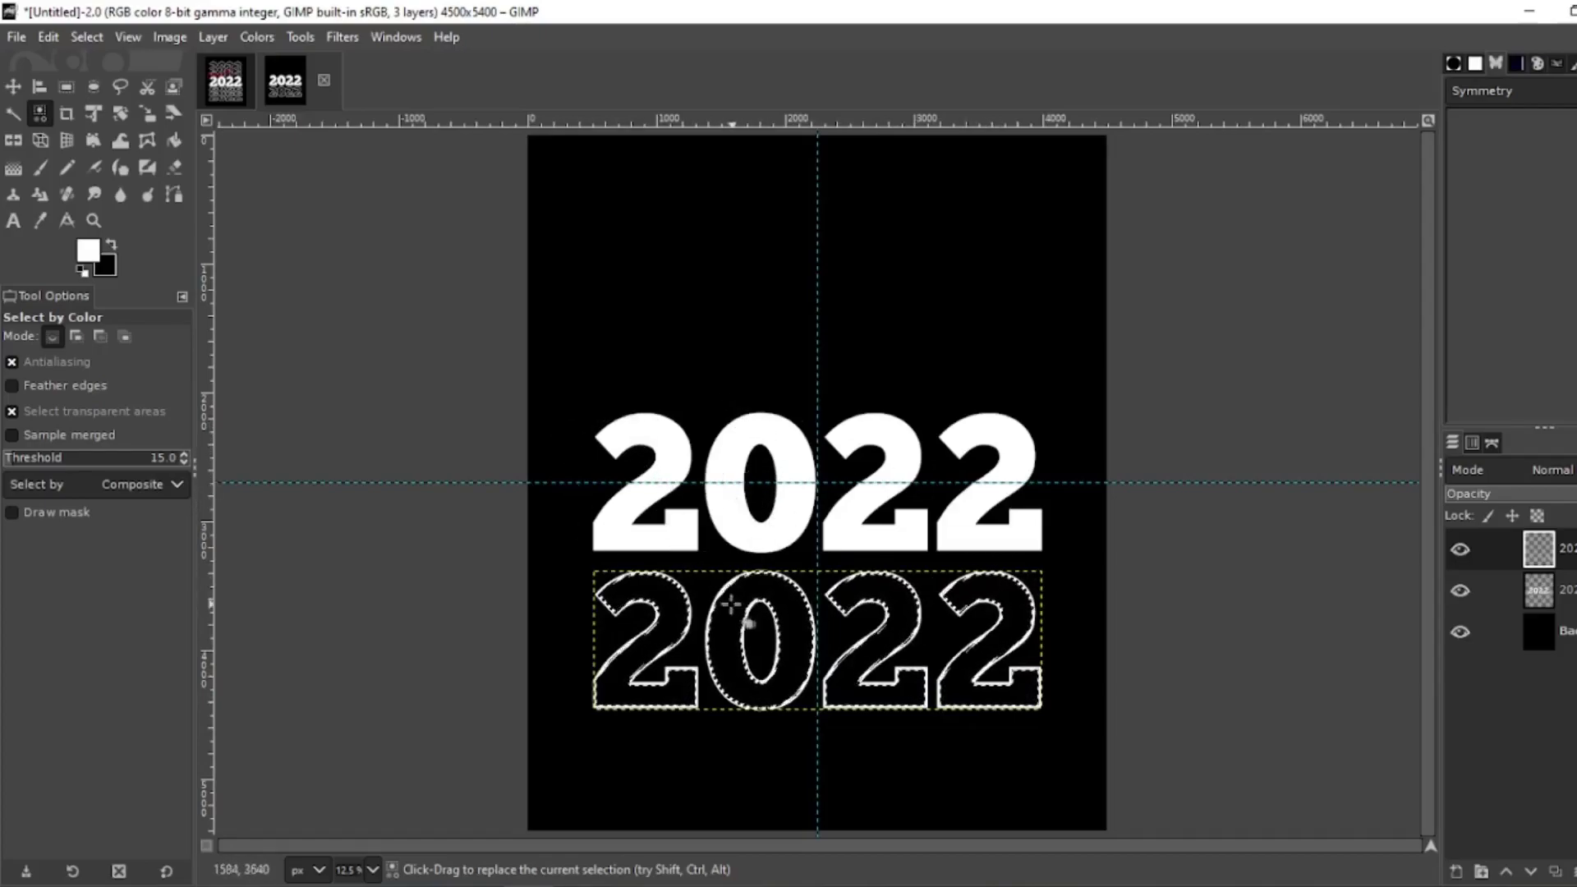
Step: Clear the selection and duplicate the outlined 2022 layer
click(87, 37)
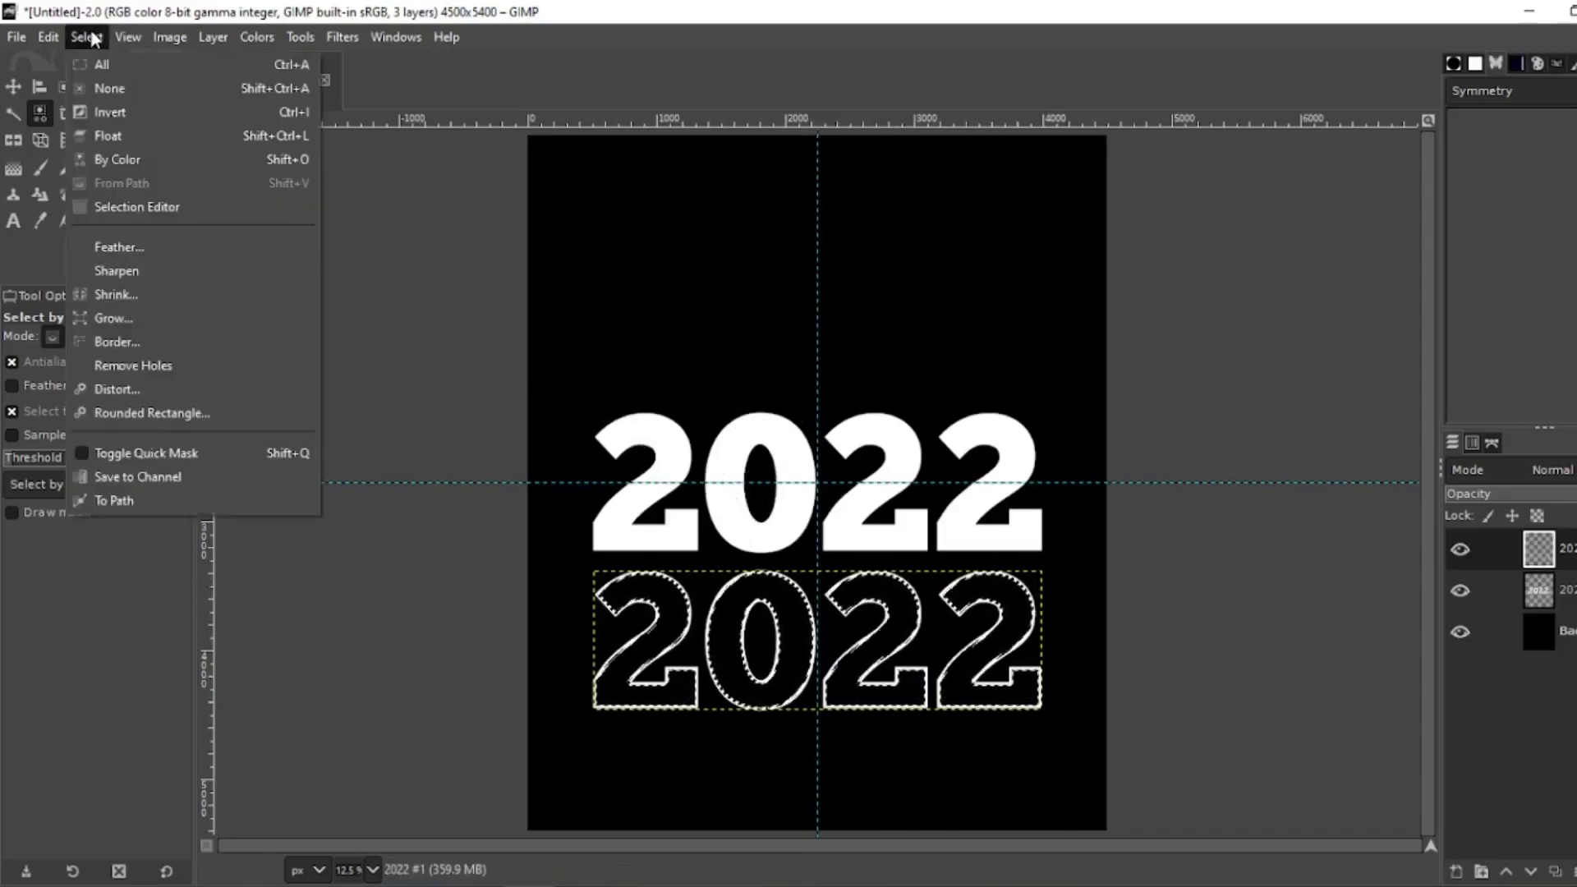
click(106, 88)
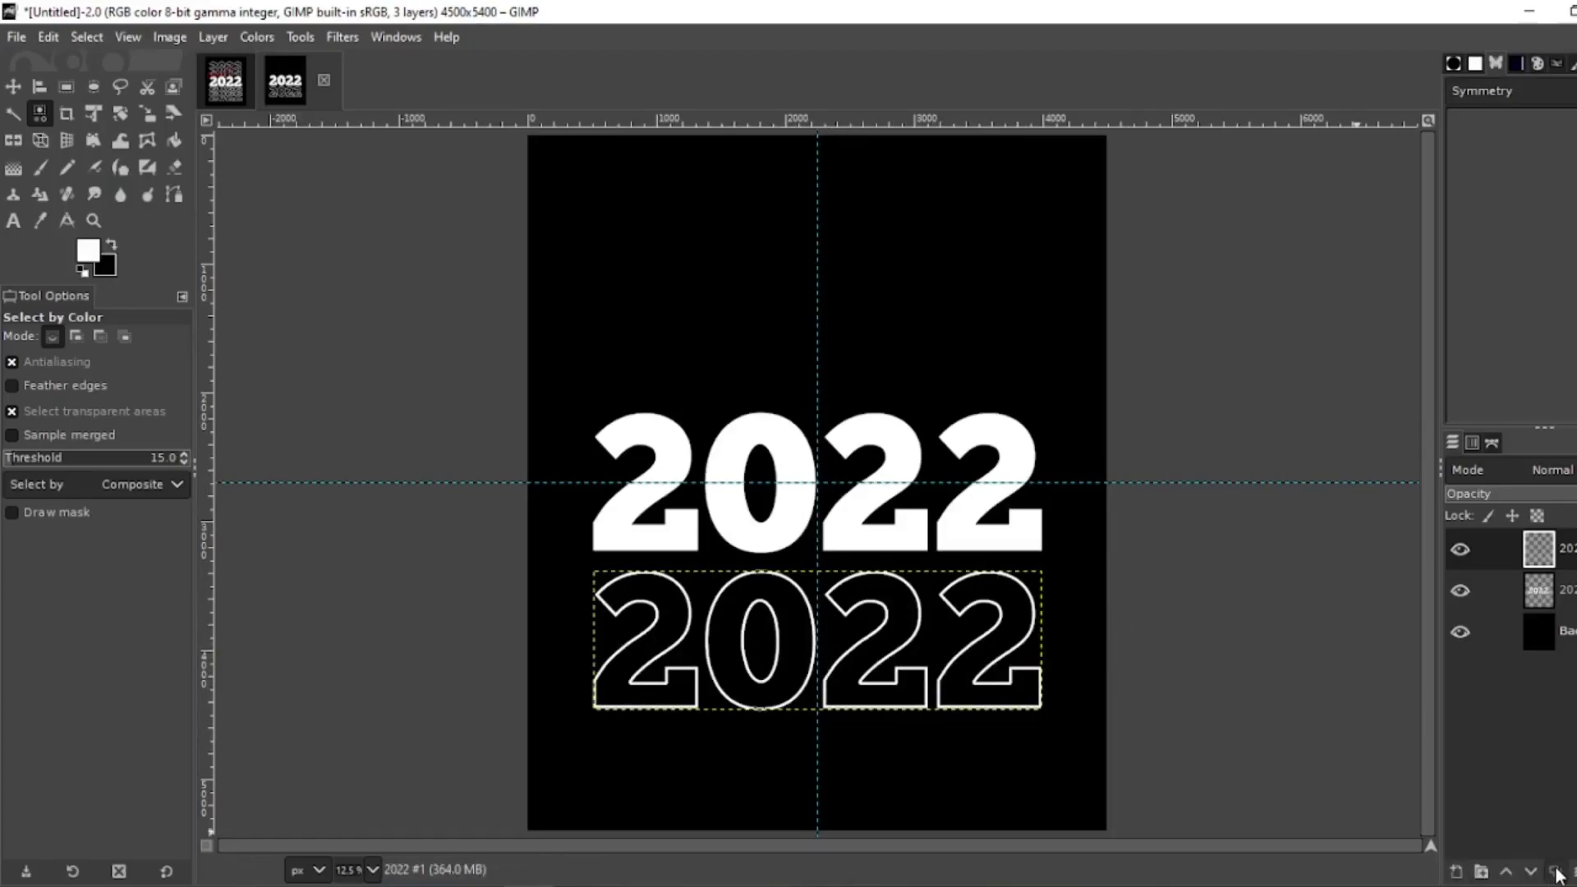
click(1555, 871)
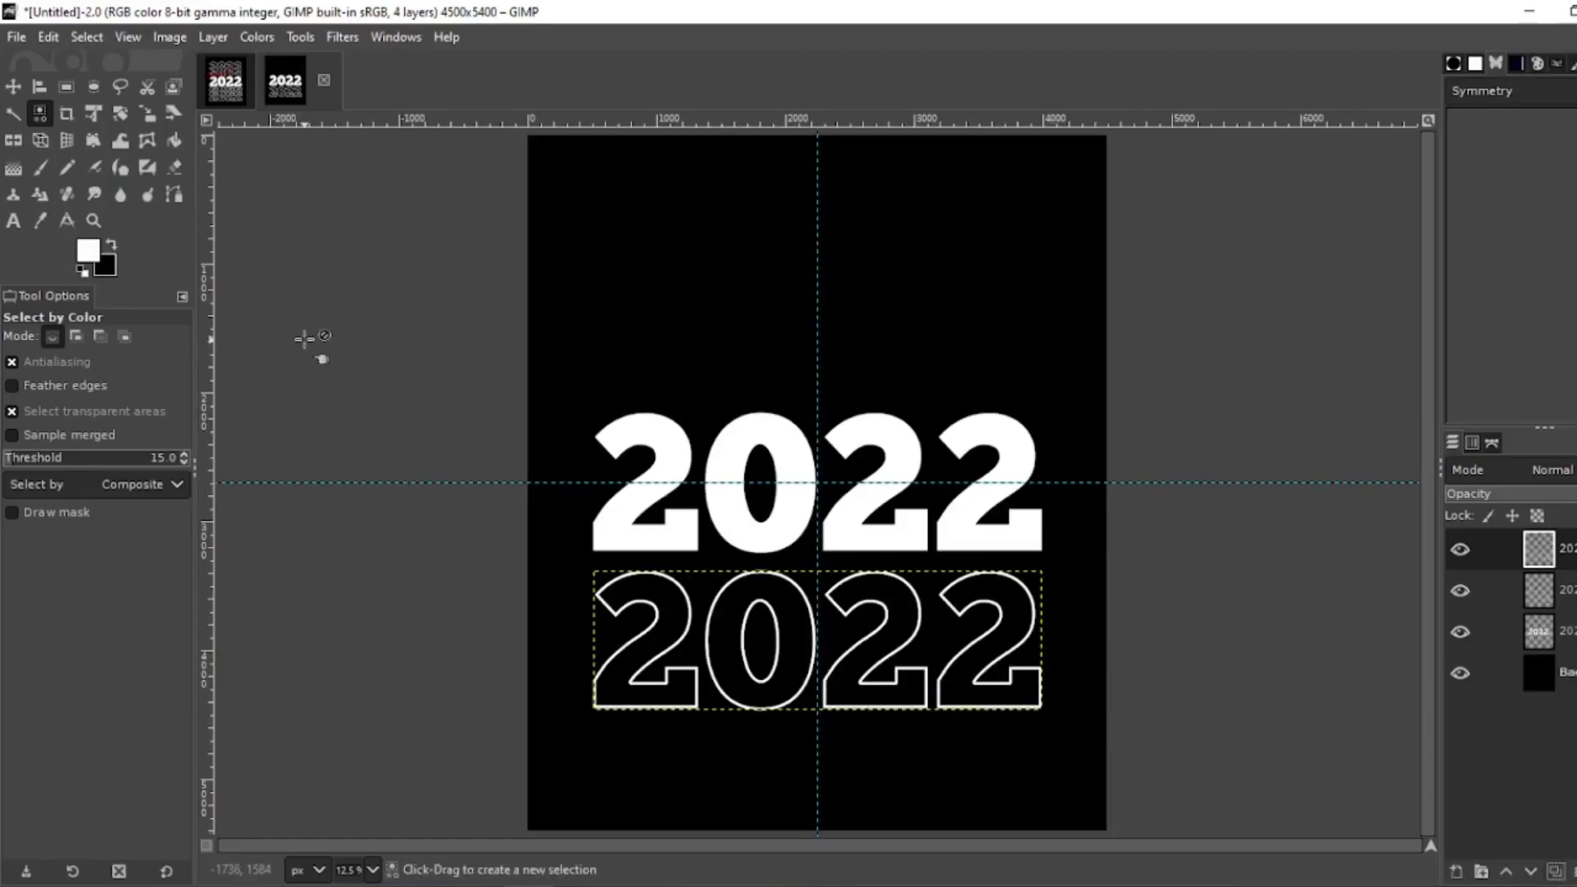
Step: Move both outline copies up to overlap the solid 2022, then raise the solid 2022 to the top
click(15, 87)
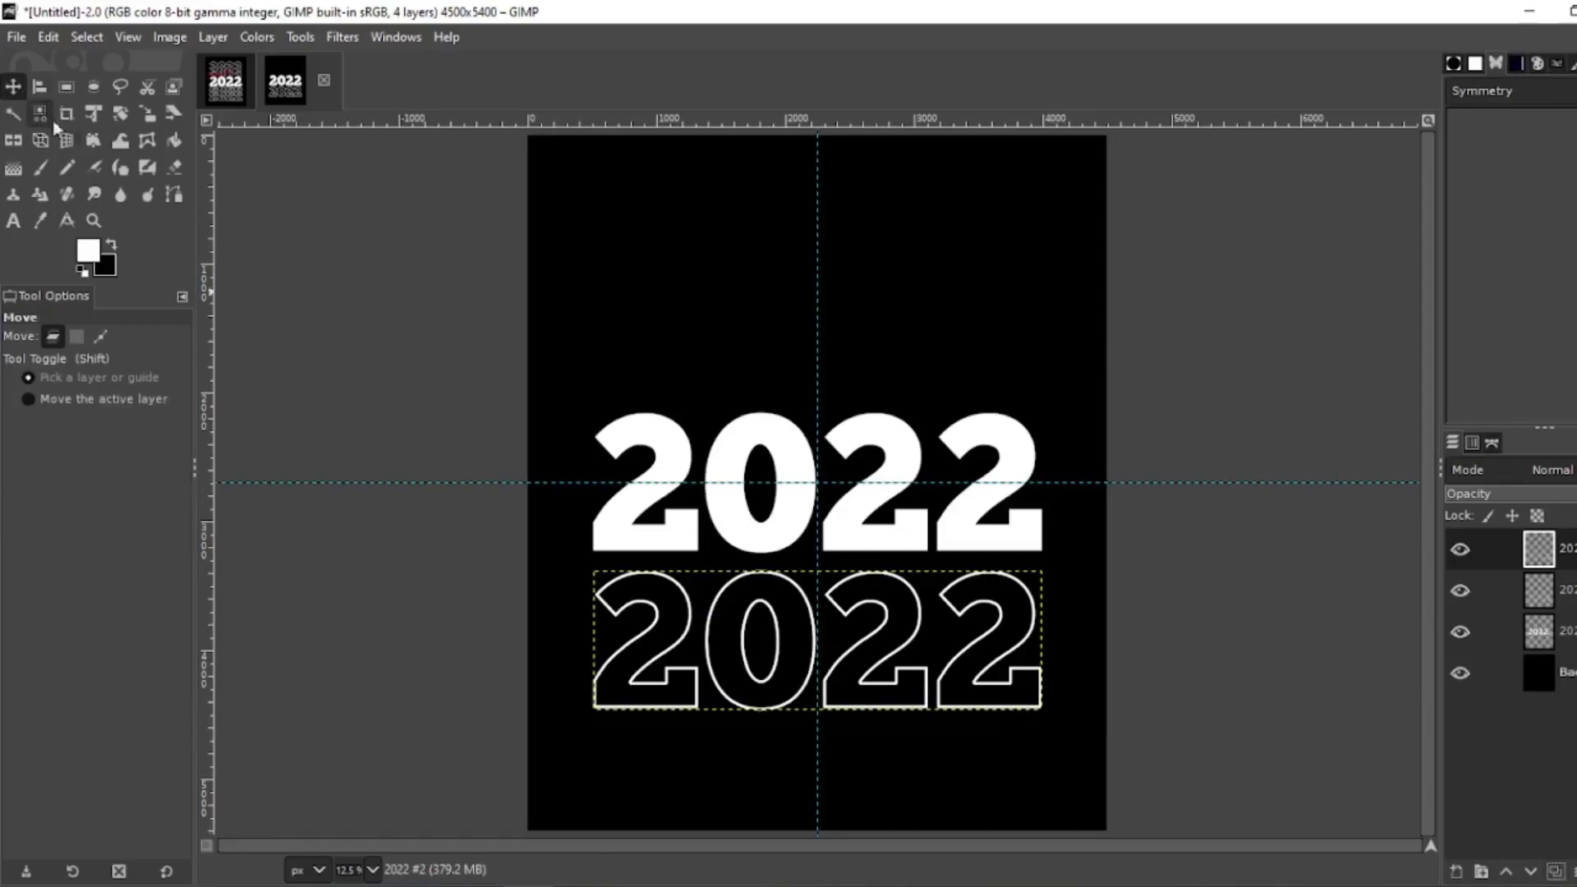
click(743, 577)
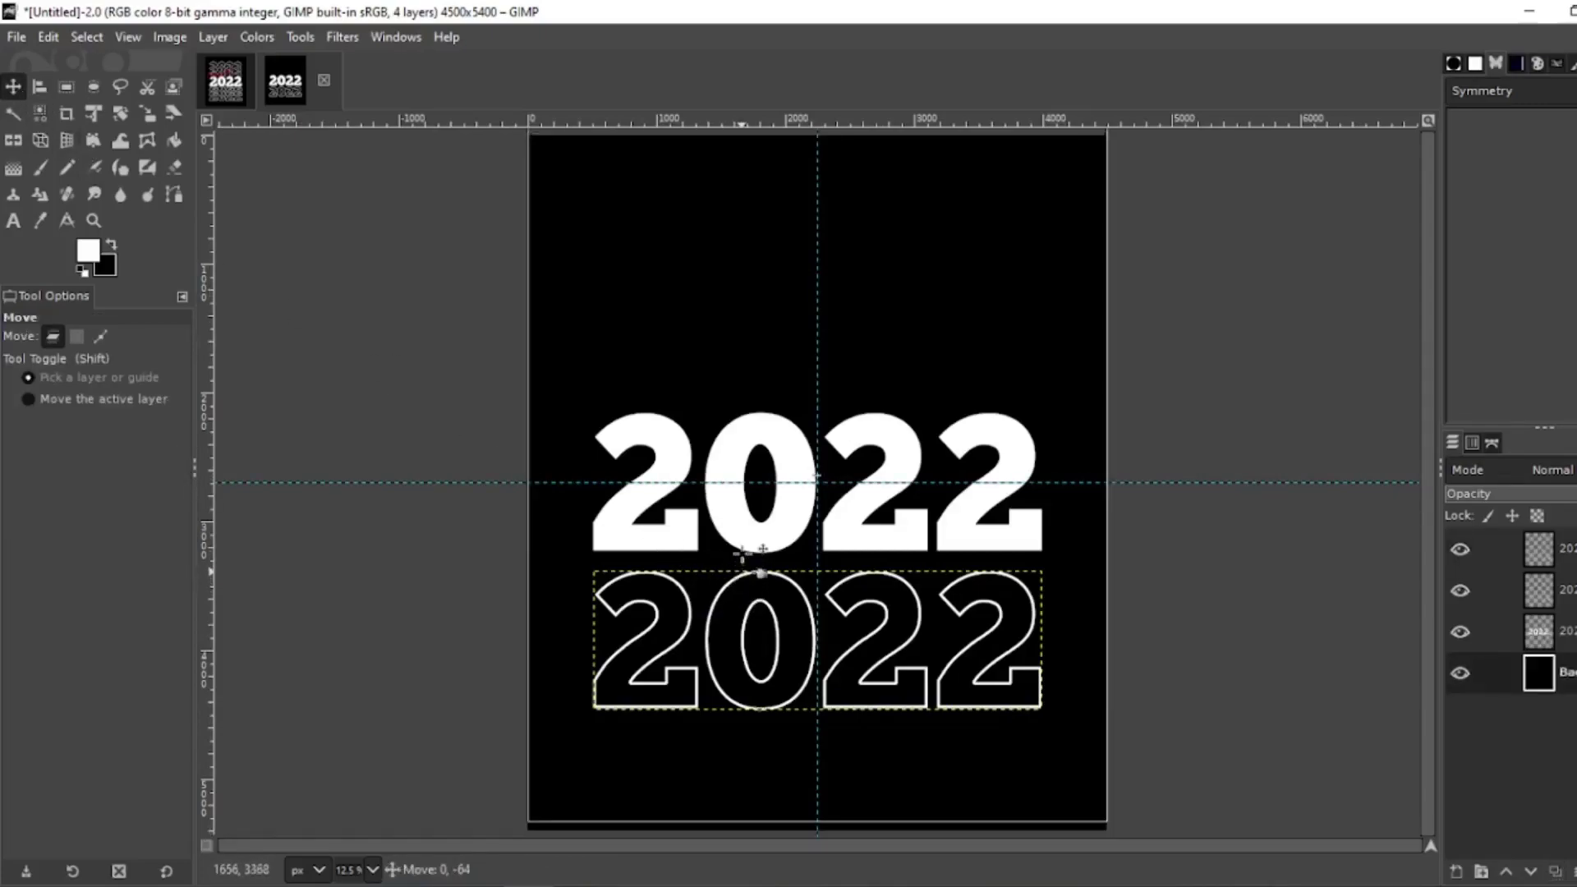
click(749, 569)
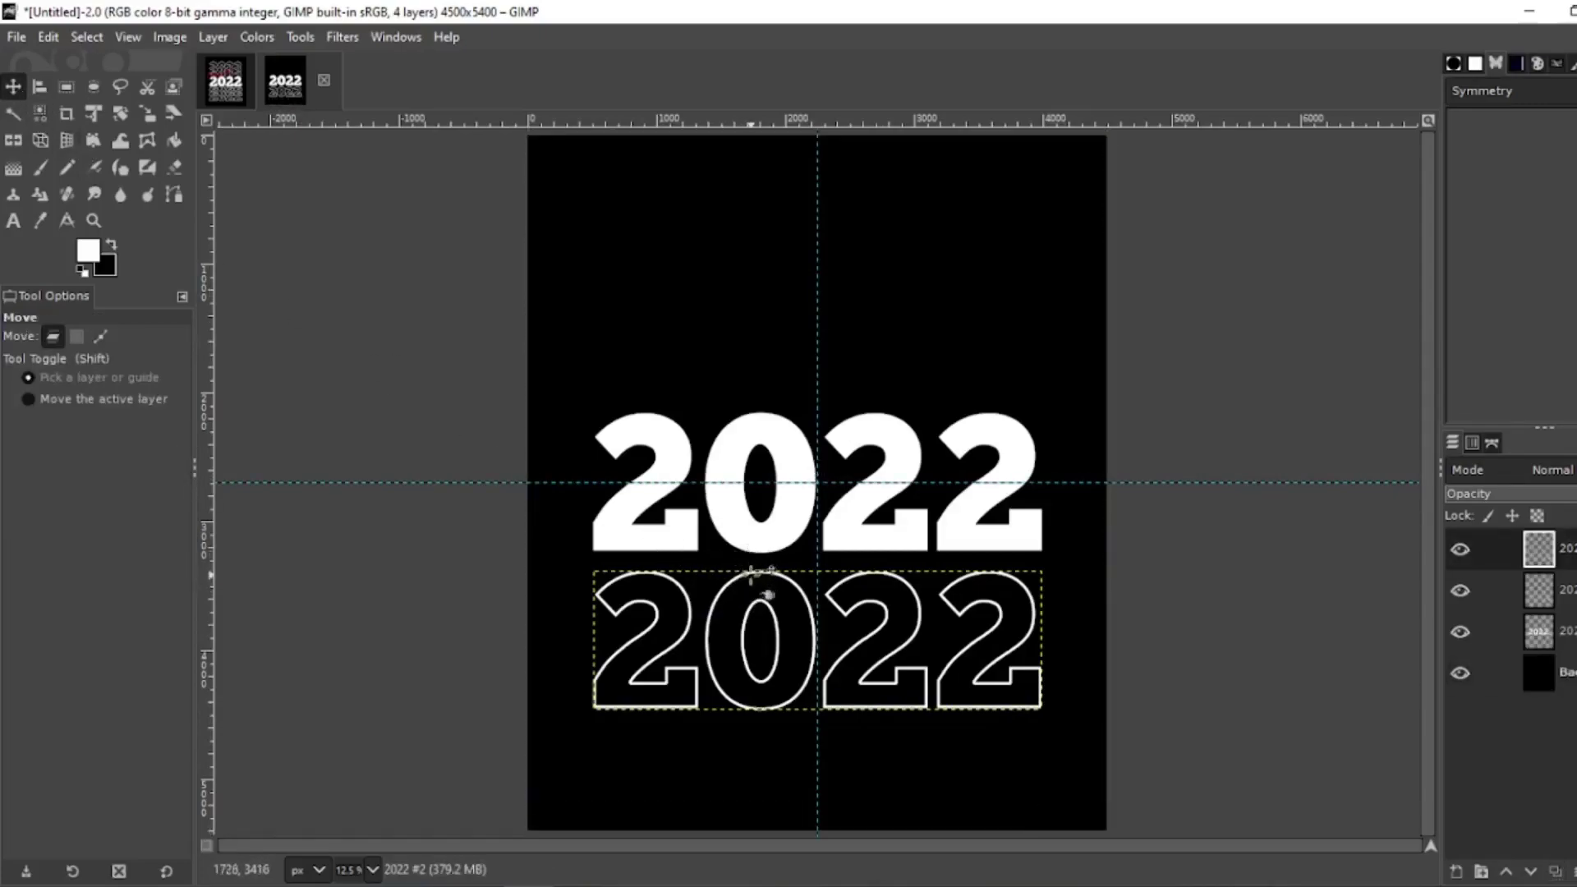
drag(752, 570, 750, 351)
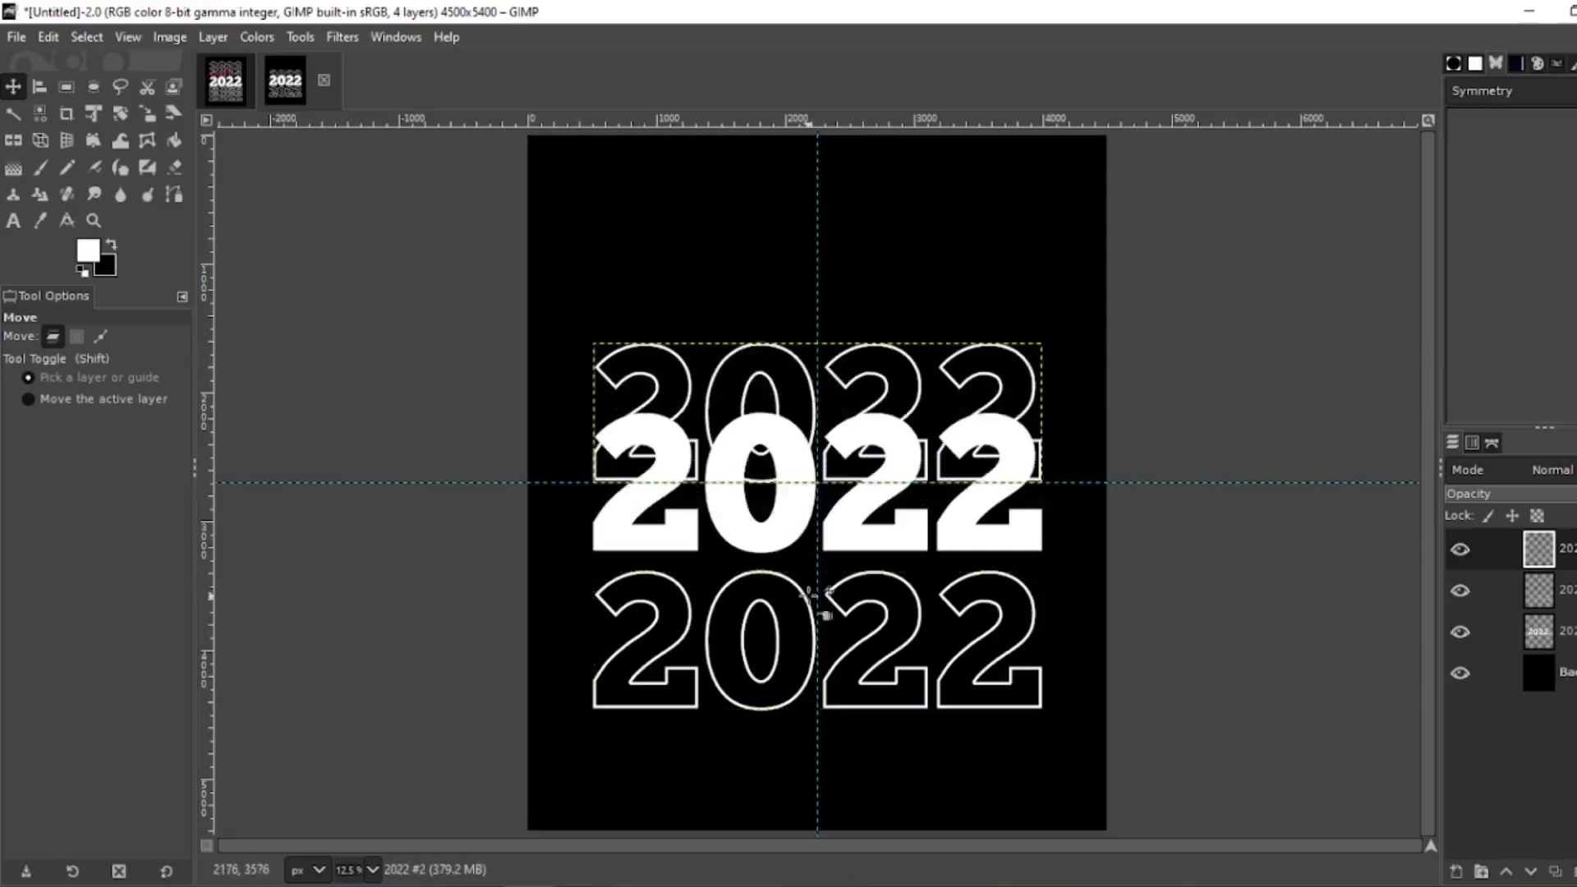
drag(808, 601, 805, 511)
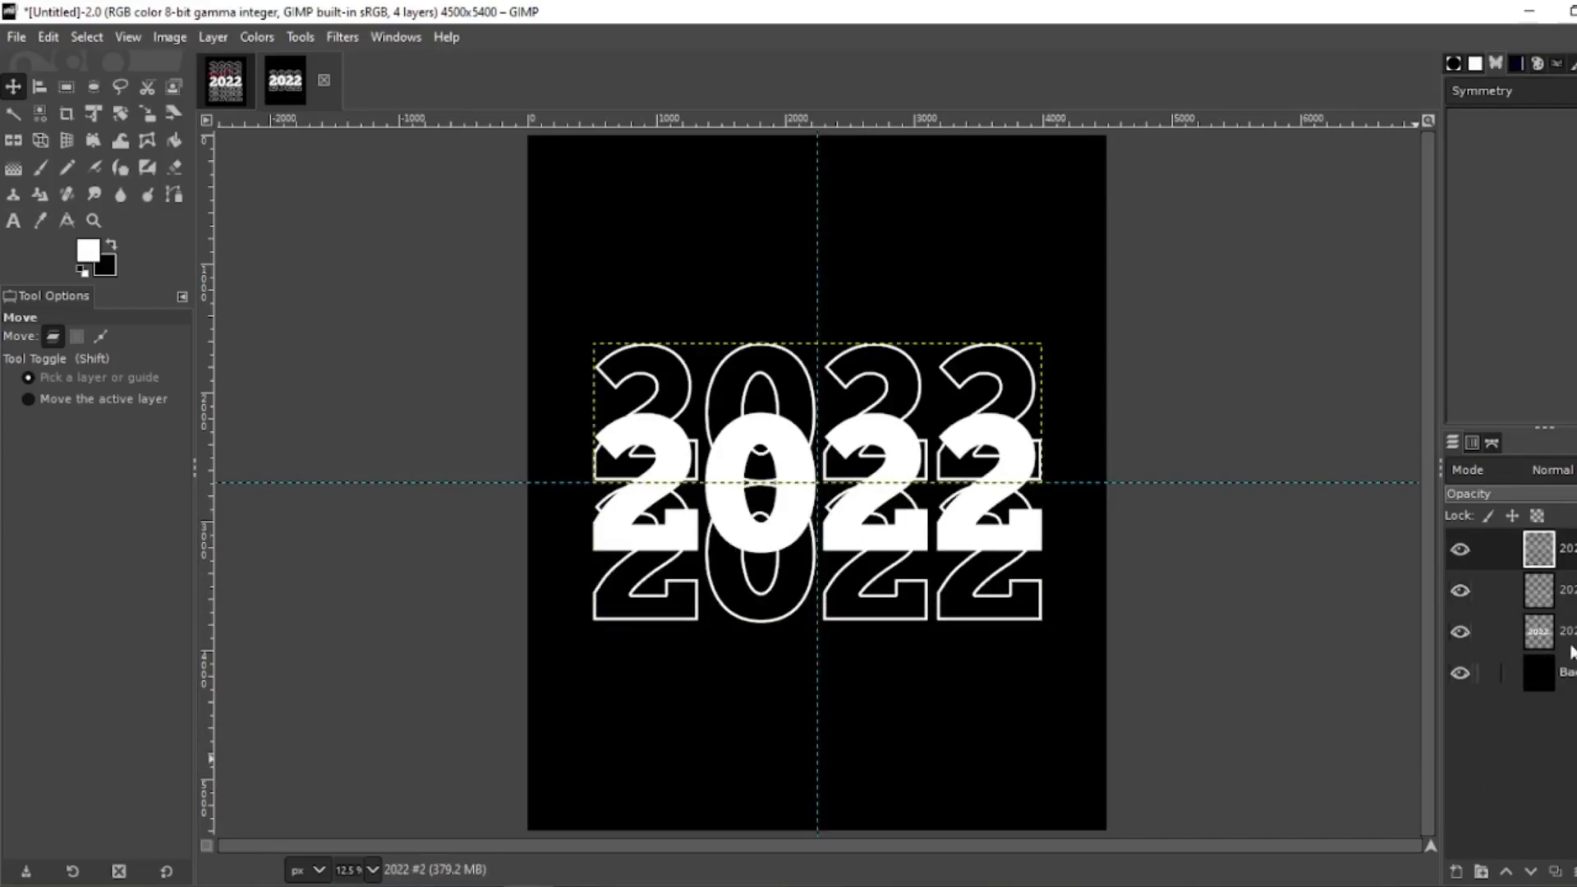
drag(1516, 632, 1506, 546)
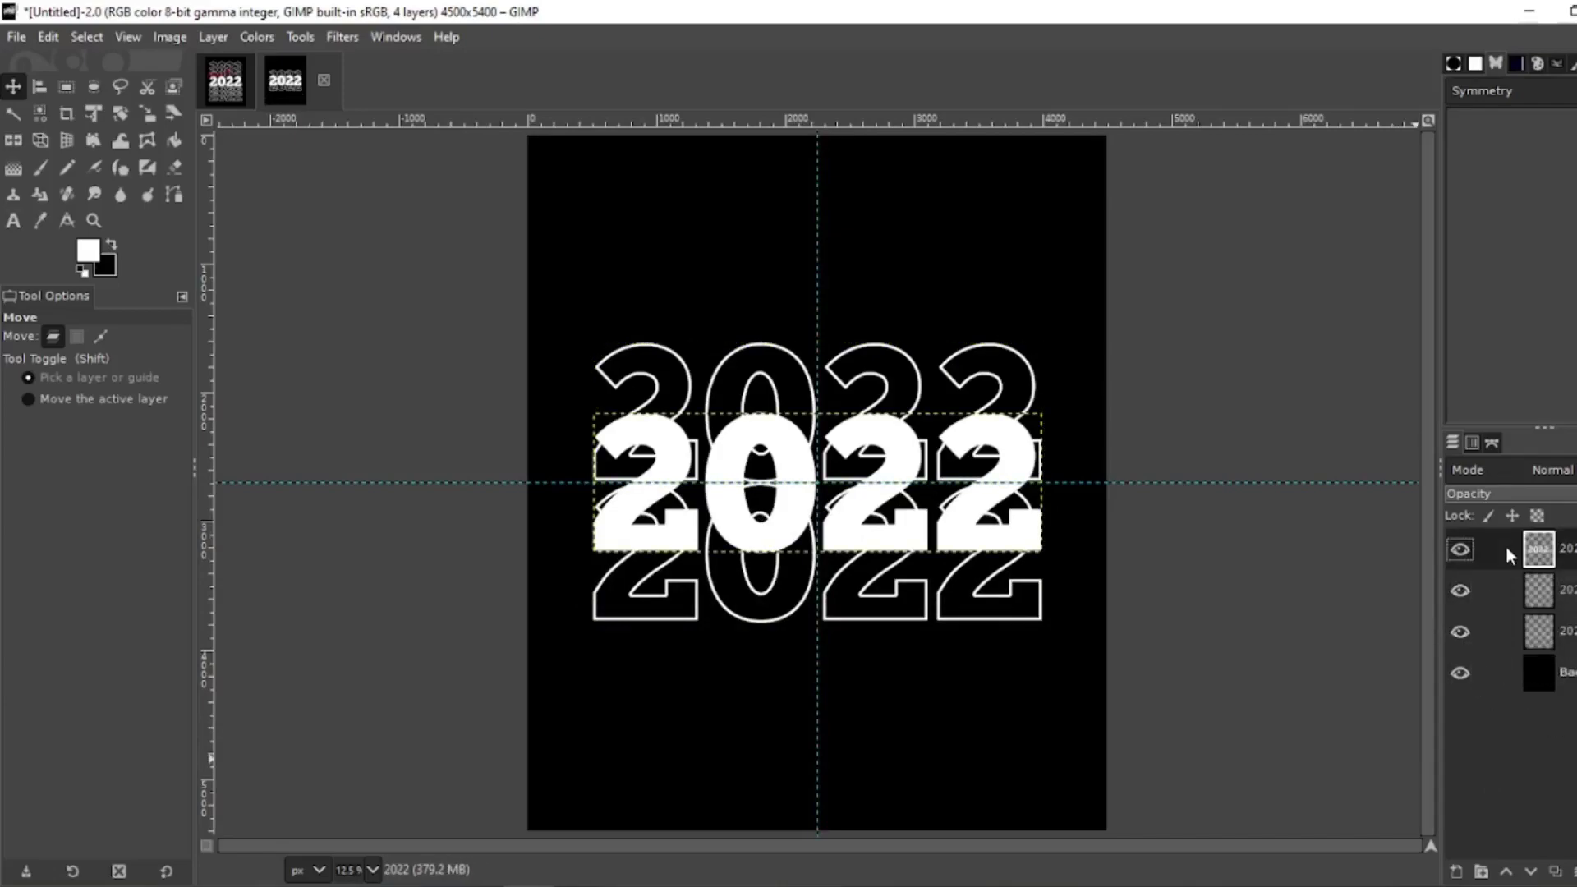
Step: Hide the solid 2022 and drag a rectangle selection across the middle outlines
click(1462, 549)
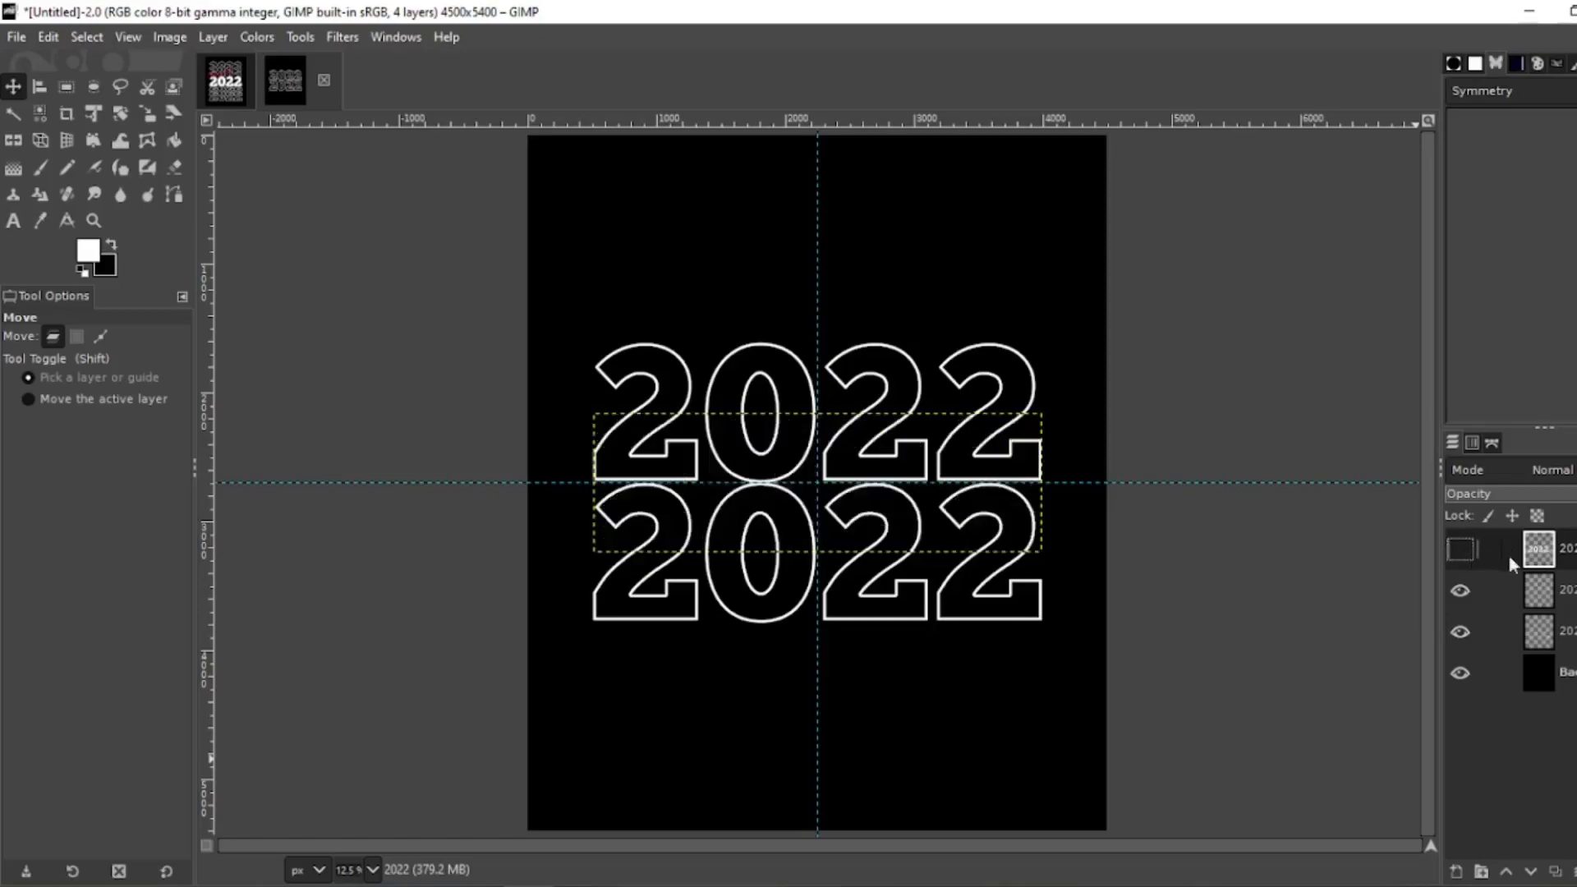
click(68, 88)
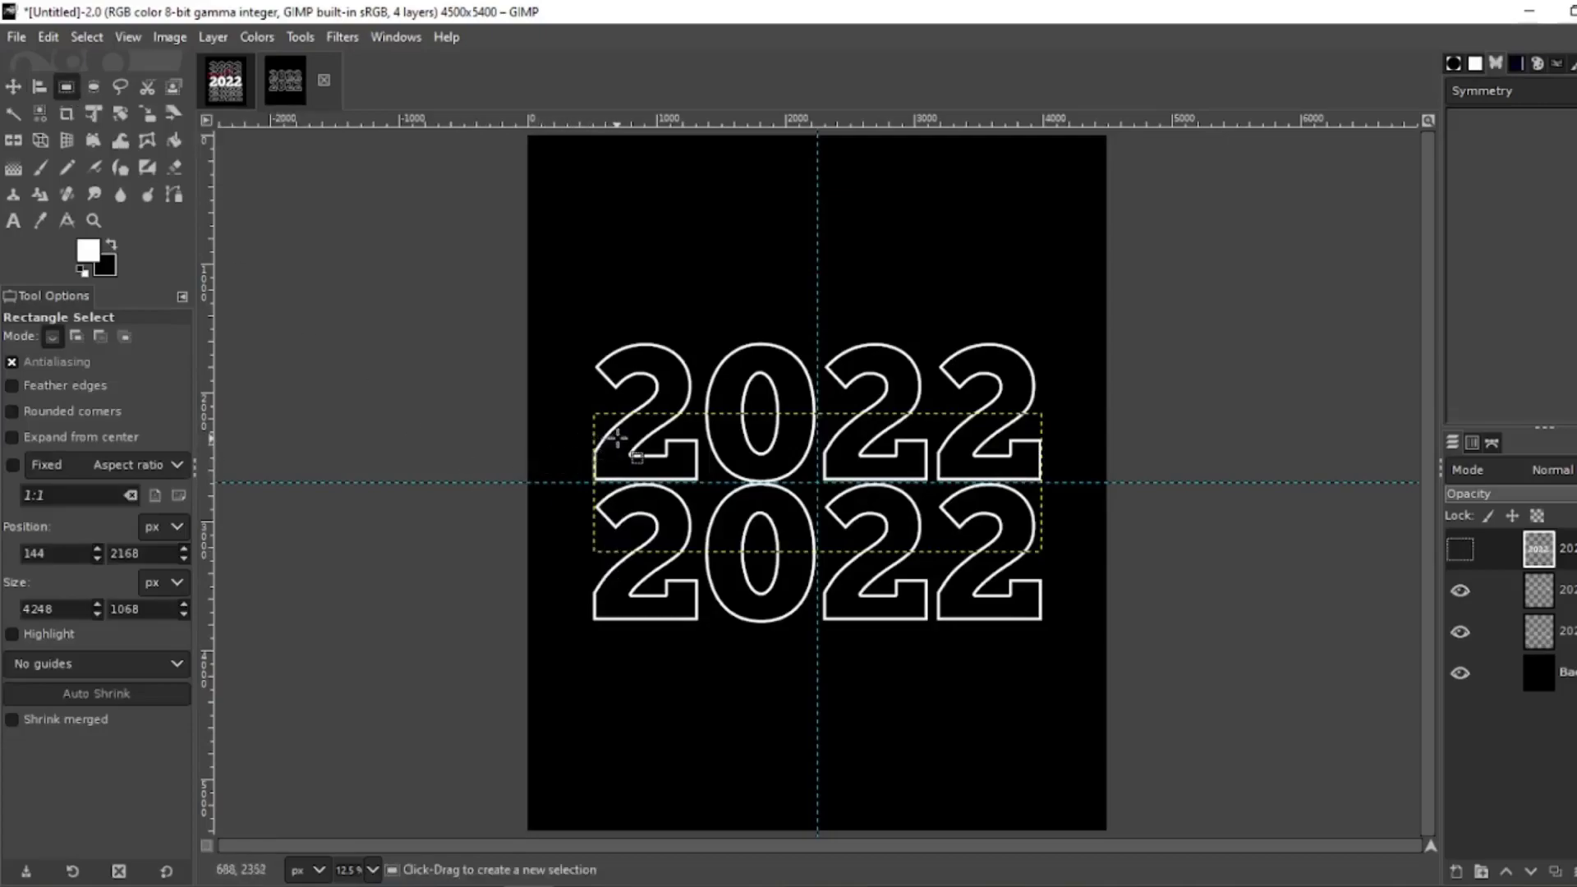
drag(623, 434, 1017, 538)
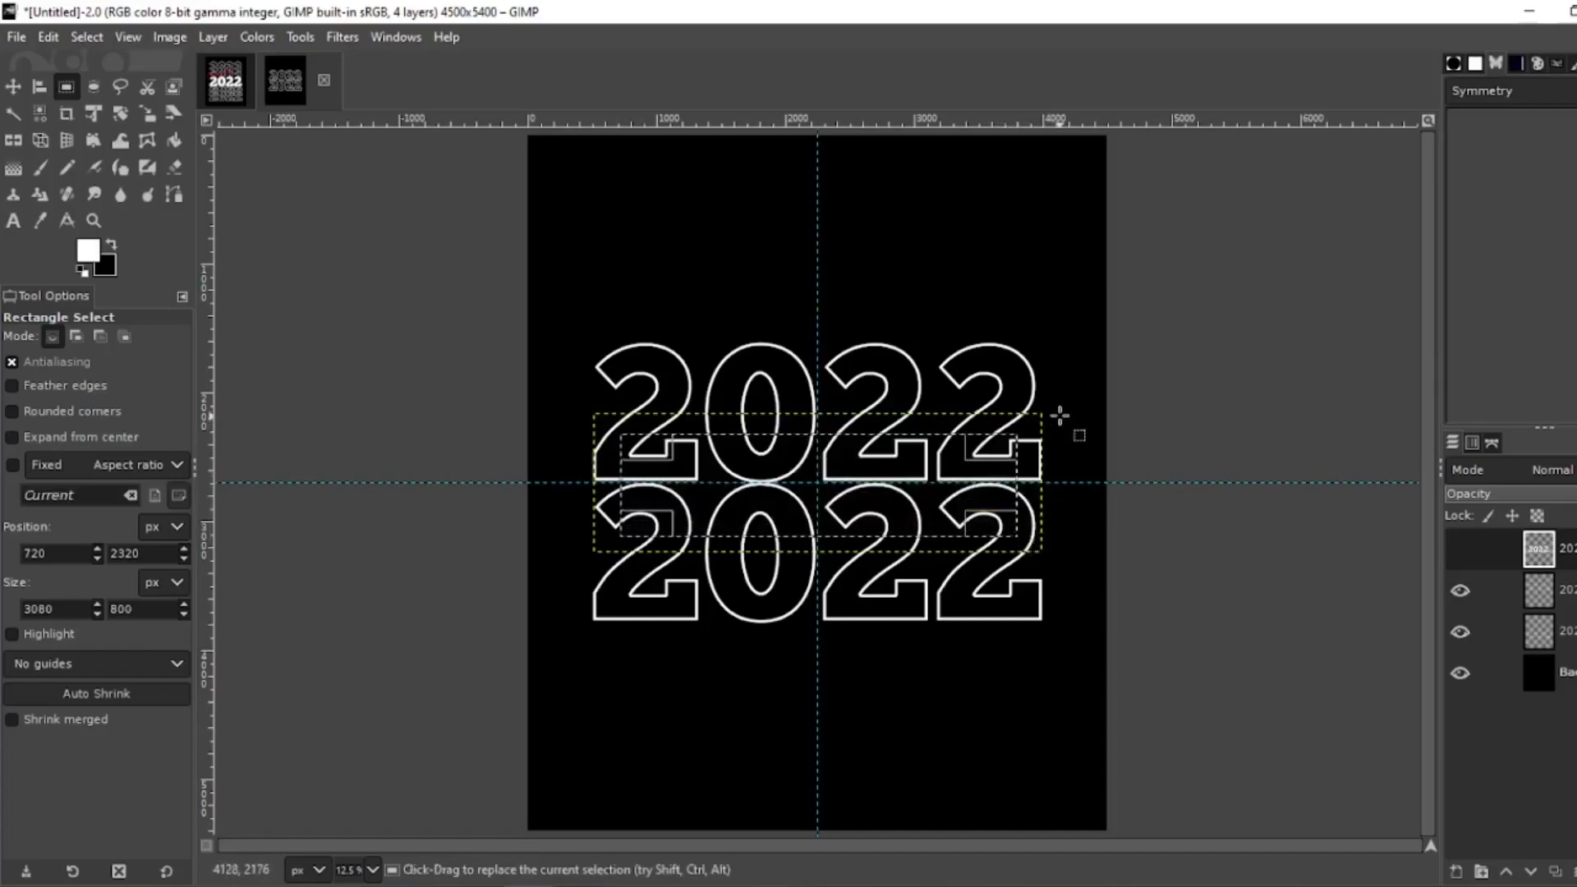
Step: Adjust the rectangle's edges to a 4152×1080 band covering the outline overlap
click(859, 452)
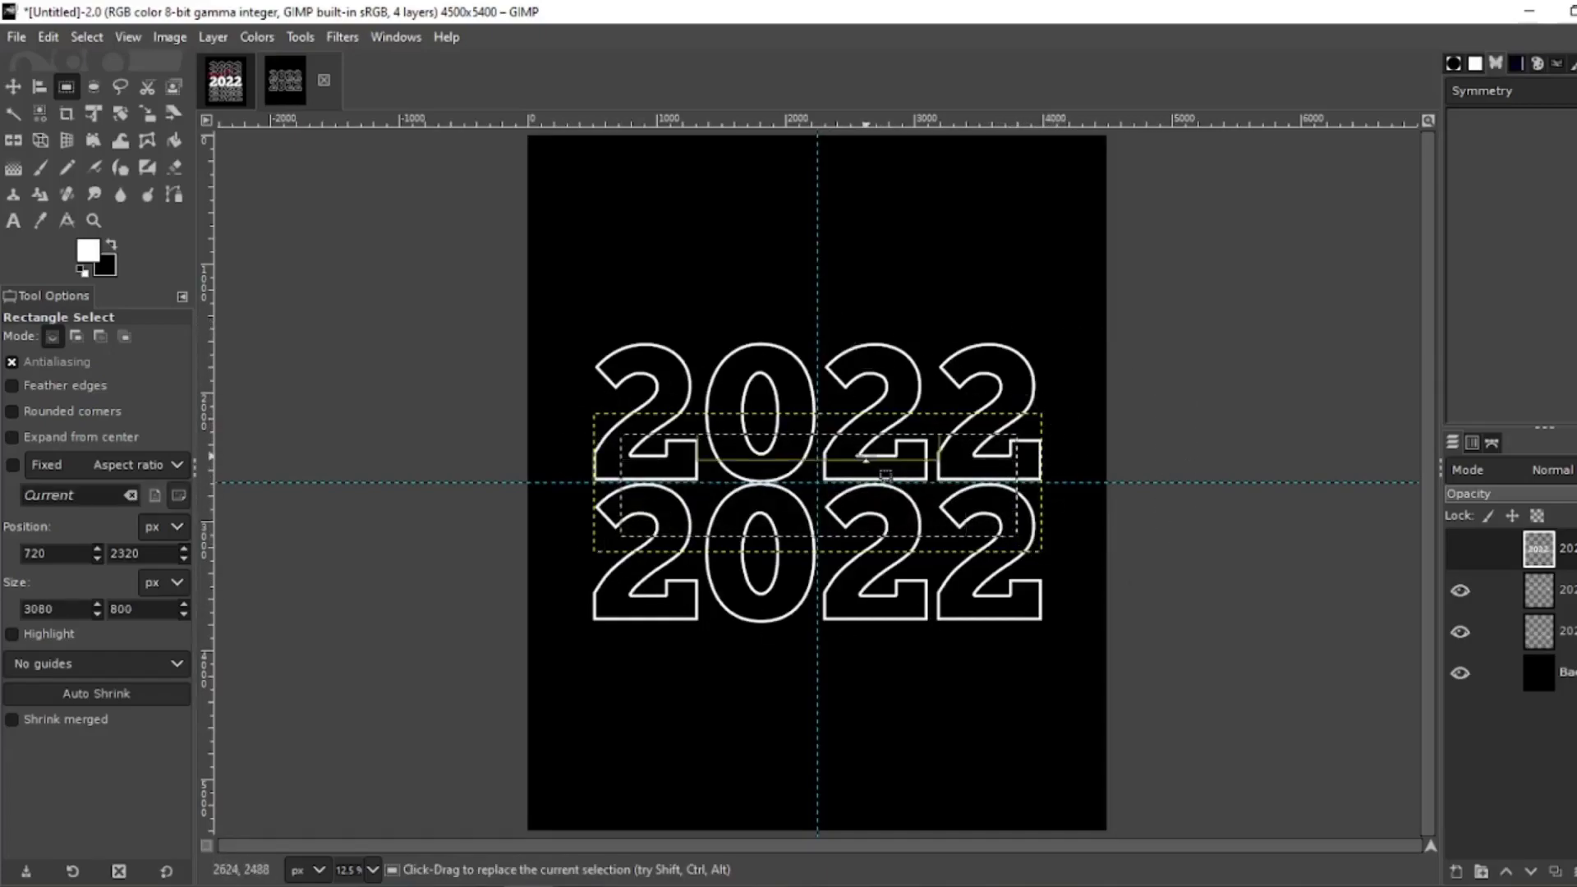
drag(858, 451, 858, 437)
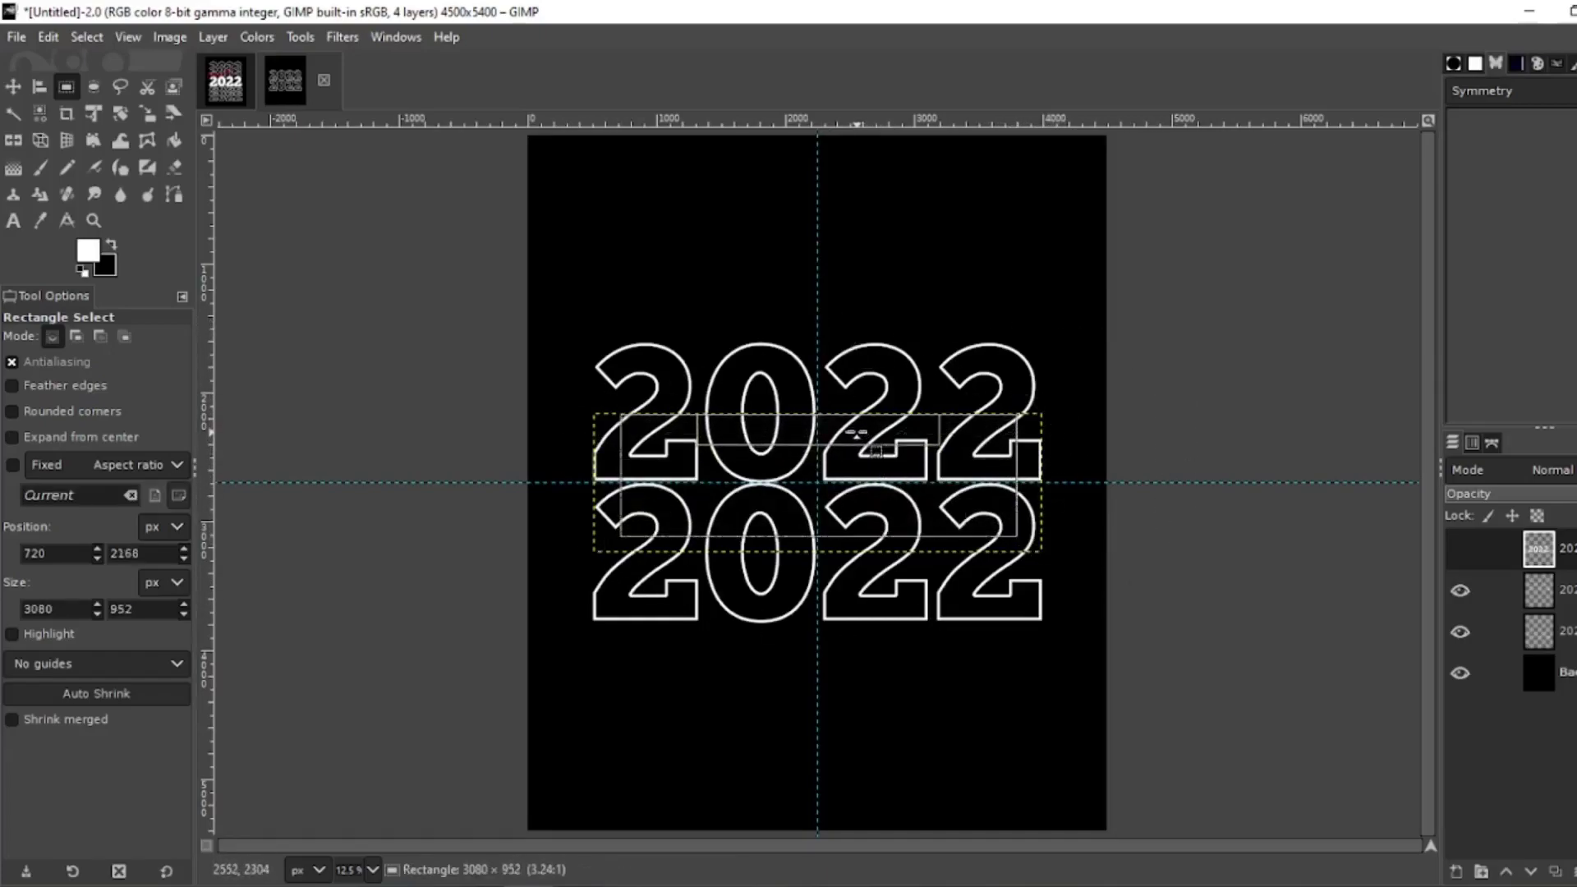
drag(998, 477, 1088, 476)
drag(662, 481, 615, 481)
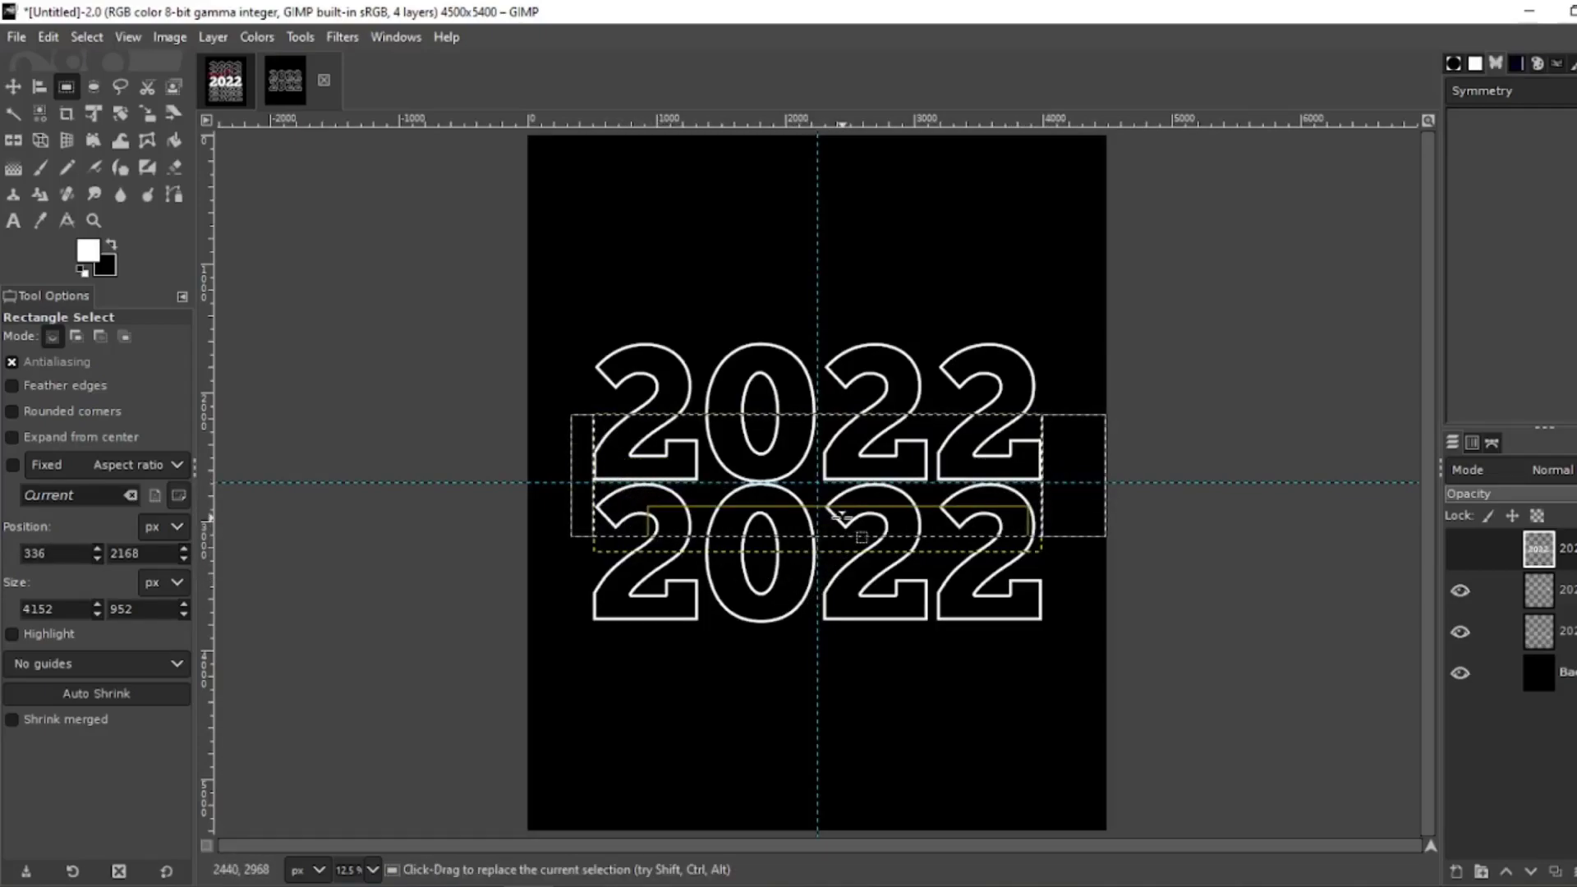
drag(842, 519, 835, 529)
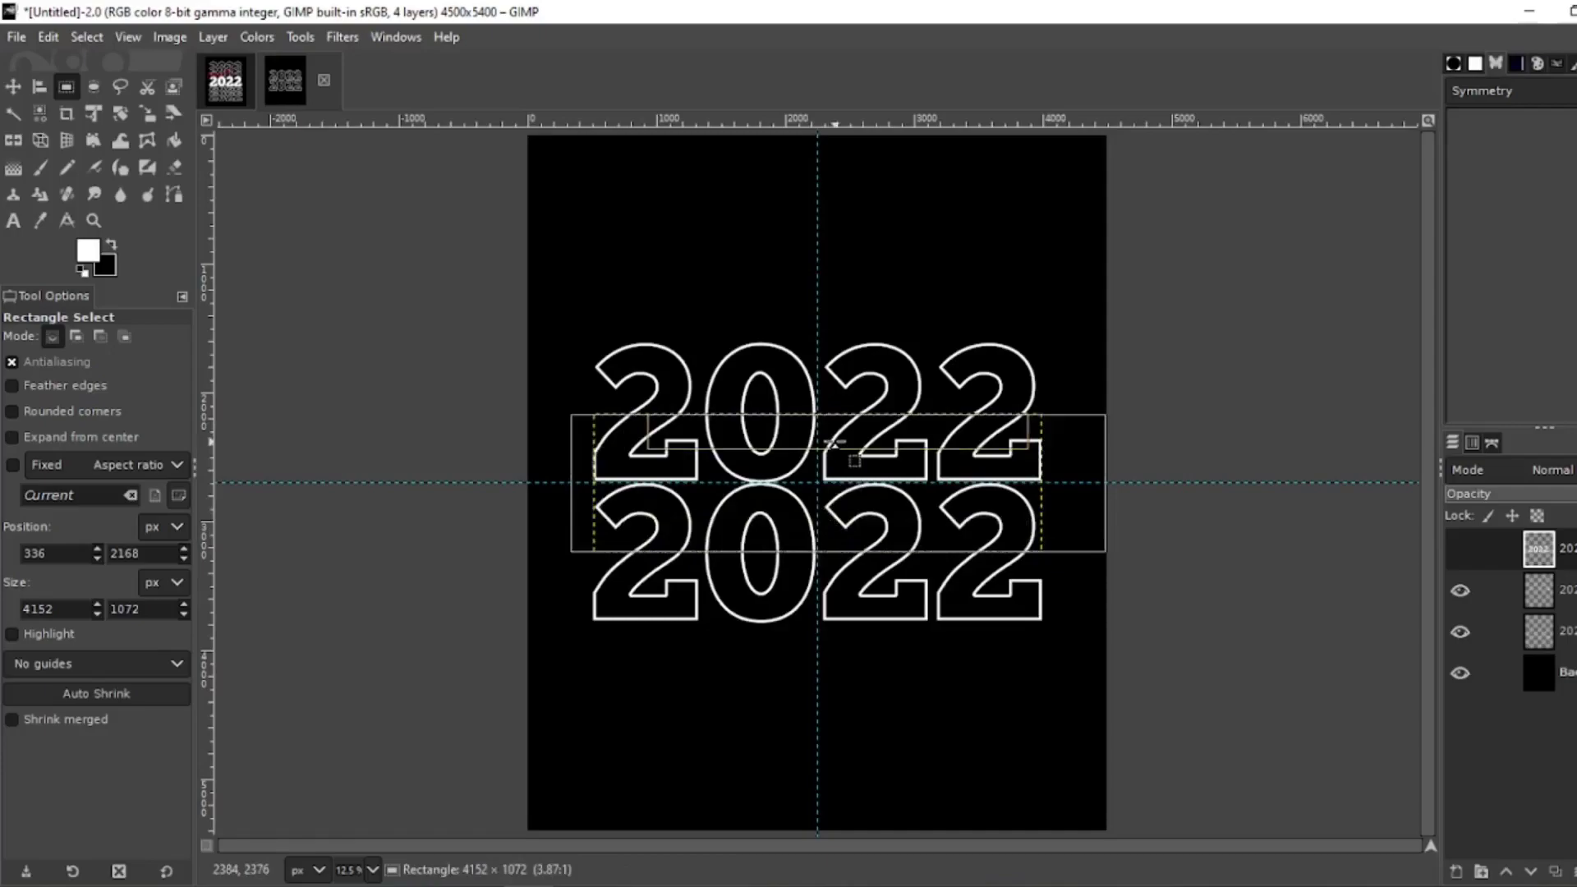
drag(834, 443, 846, 442)
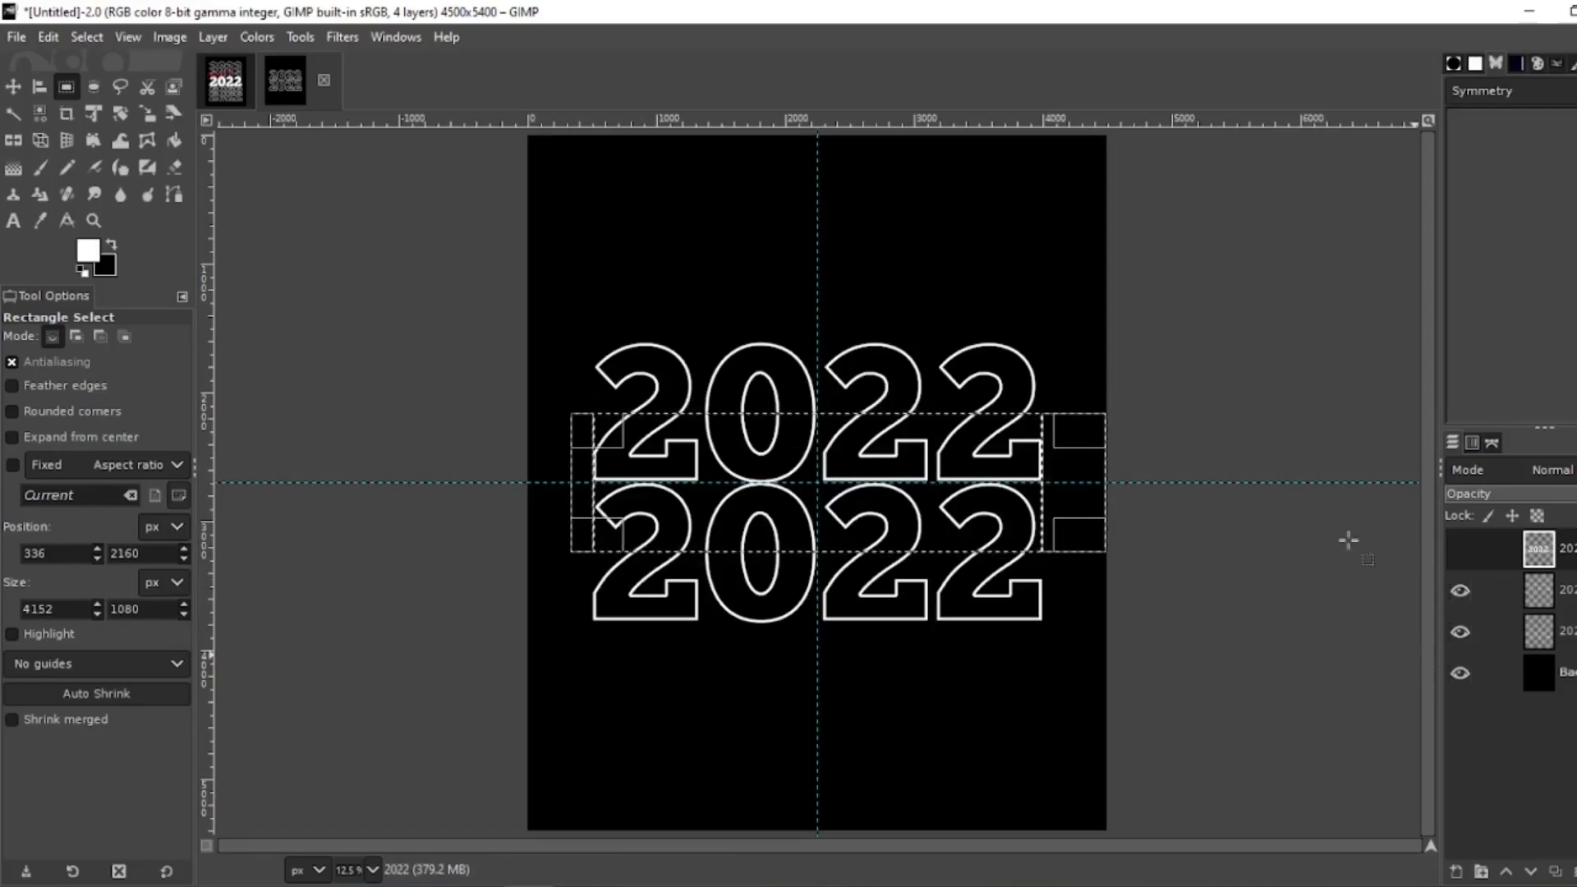
Step: Delete the middle band from the upper and lower outline copies, then clear the selection
click(1519, 605)
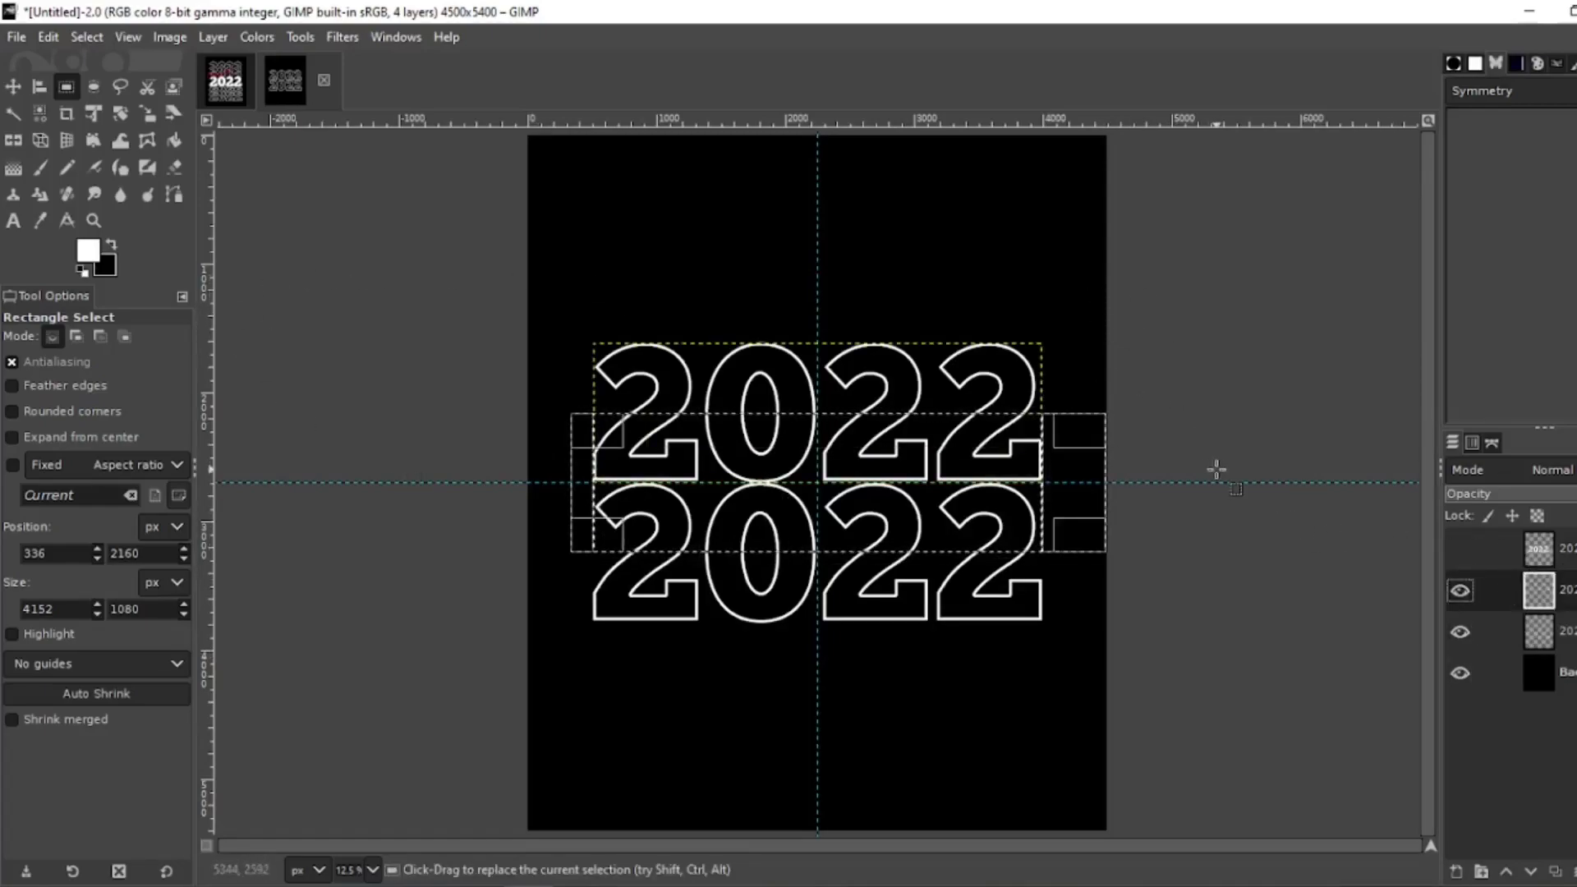
key(Delete)
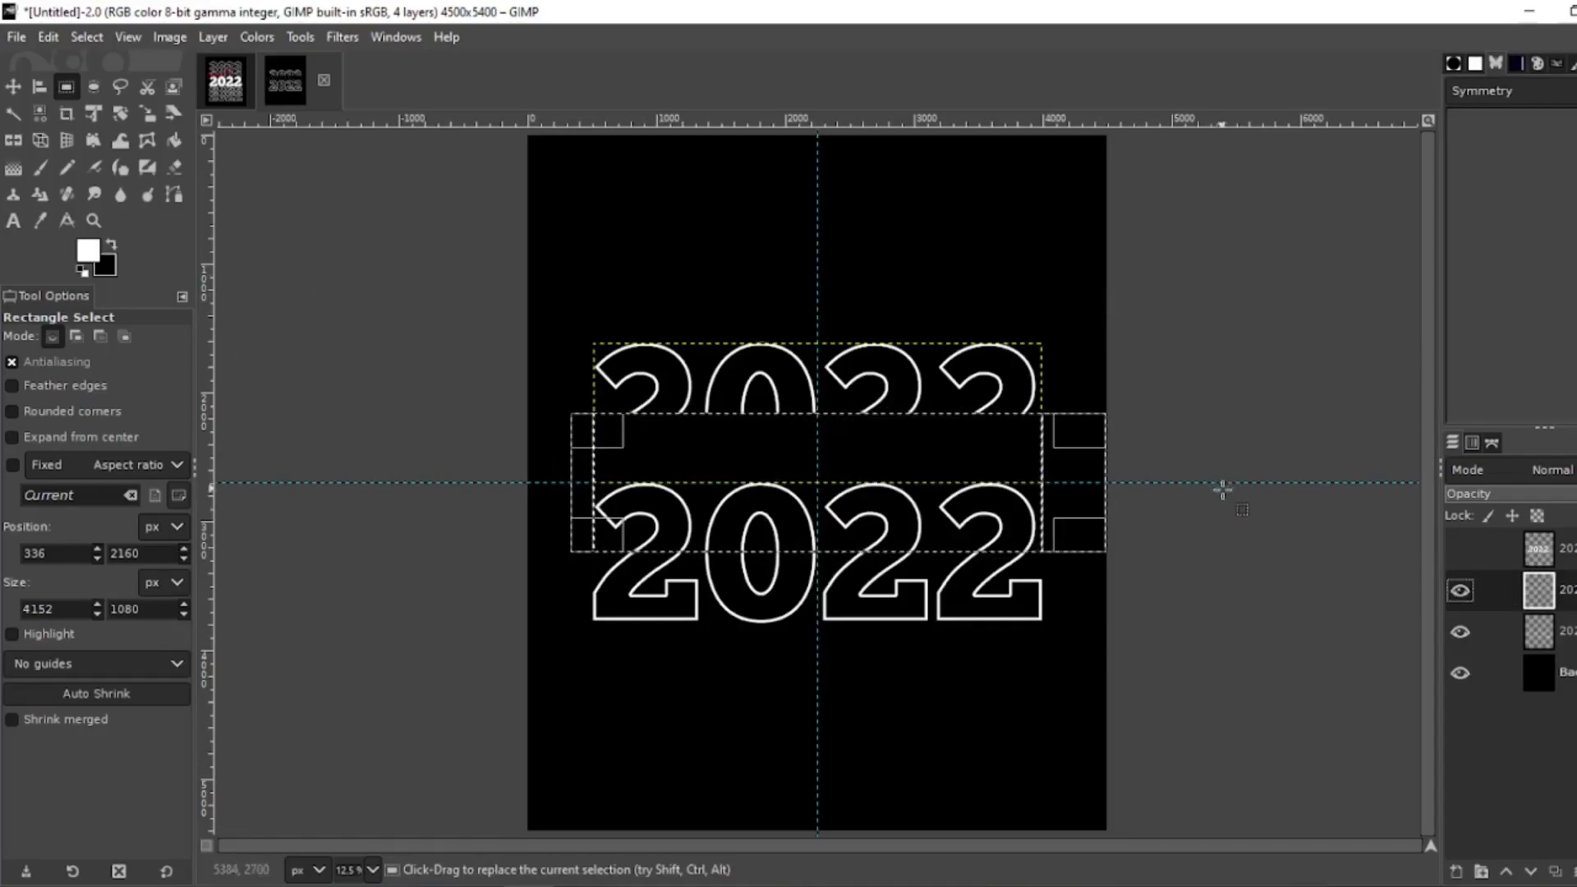
click(1517, 634)
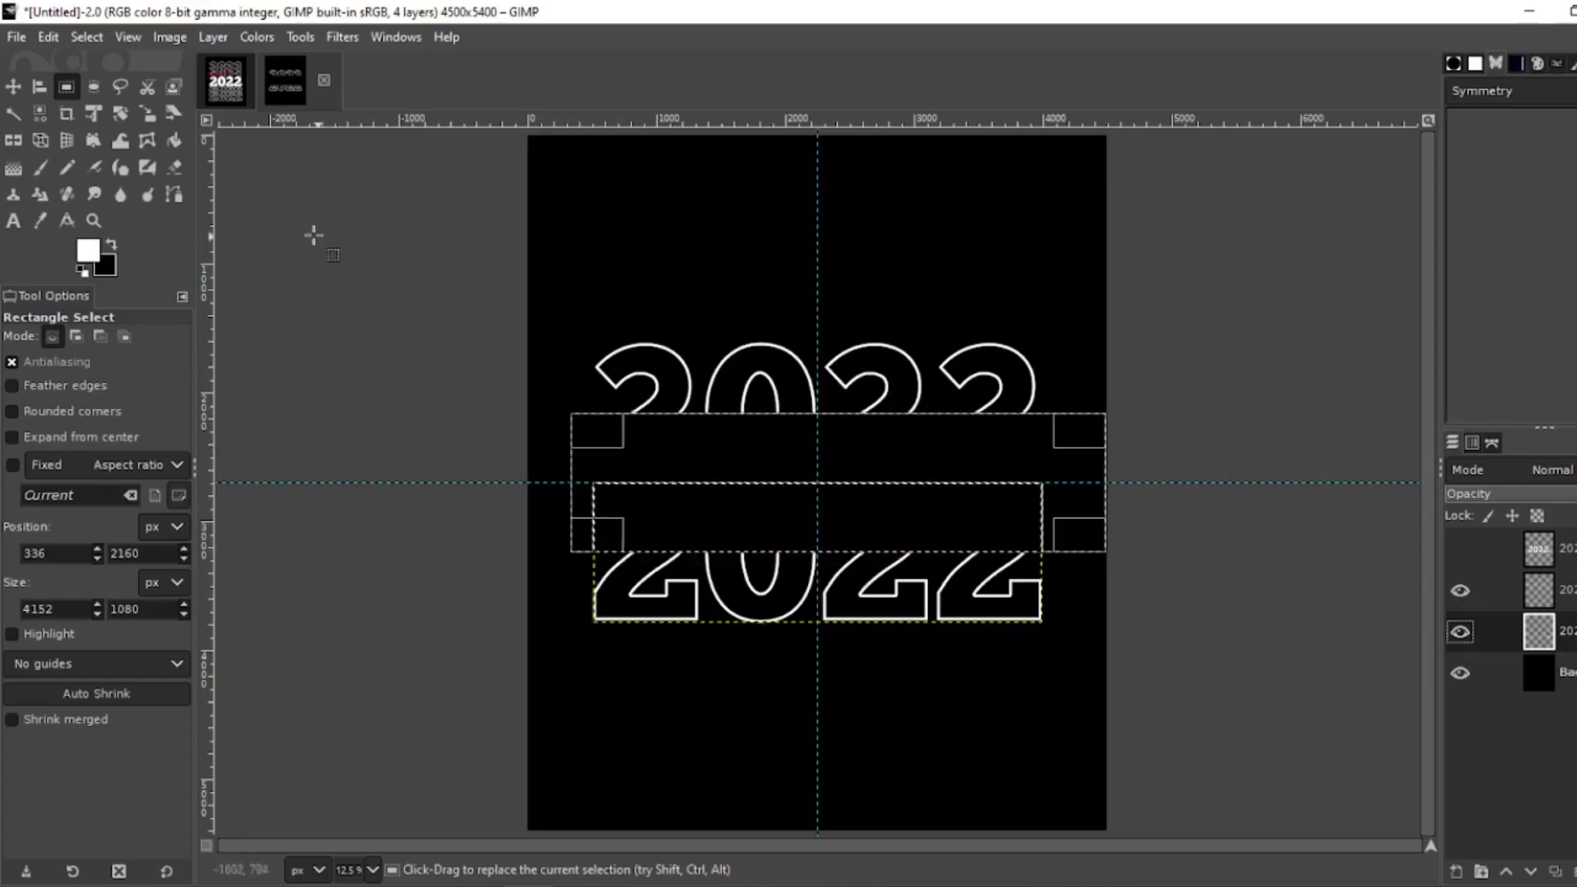
click(86, 37)
click(87, 37)
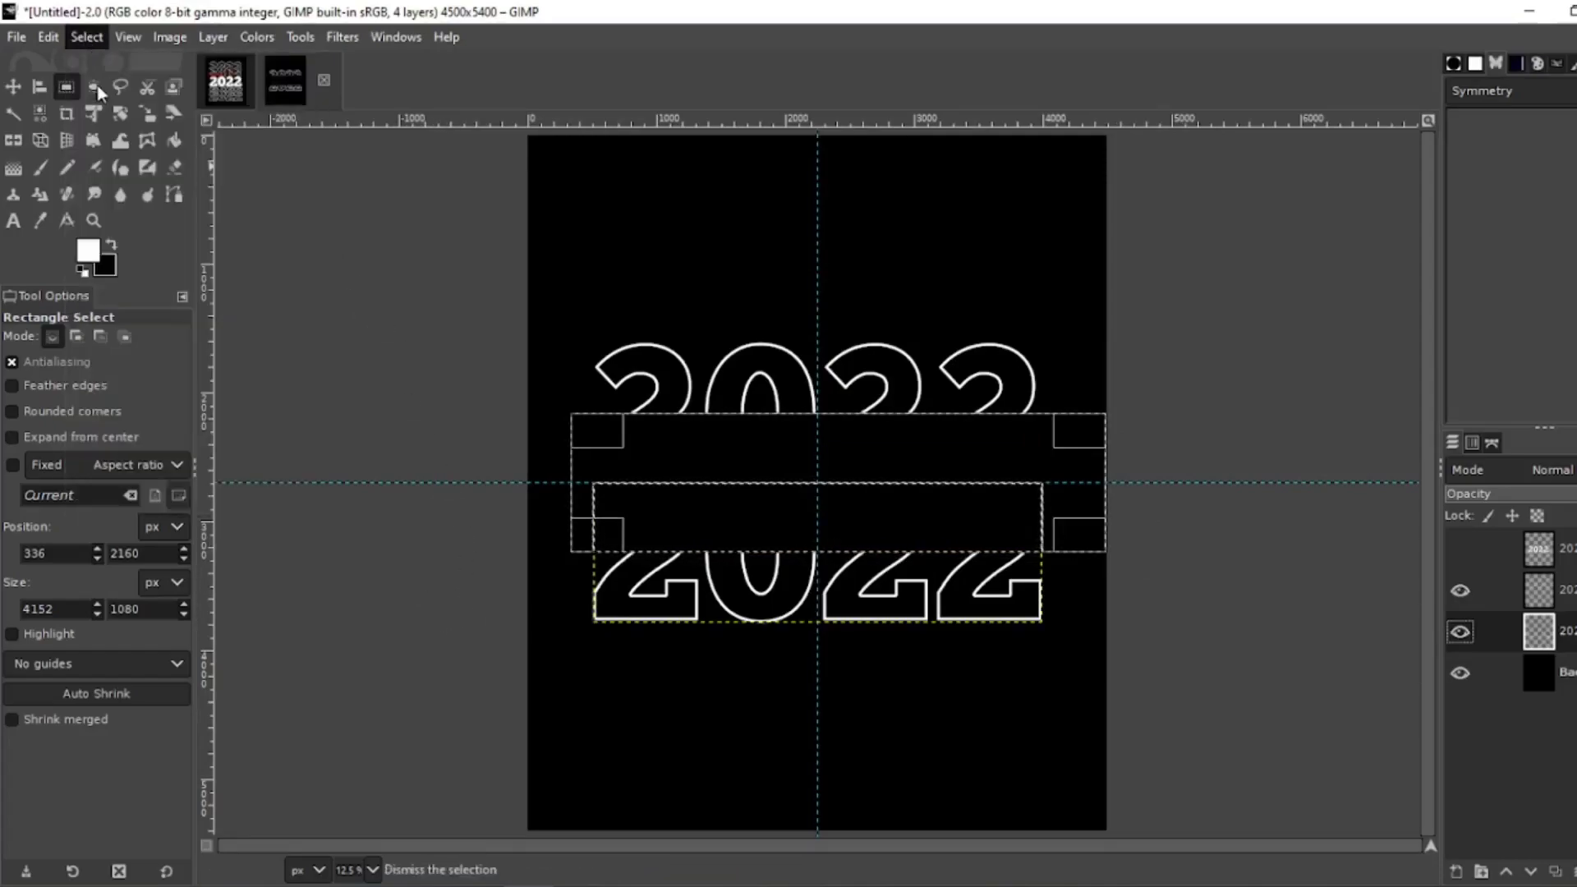
Step: Duplicate the lower cut outline twice and drag the copies down into a three-outline stack
key(Escape)
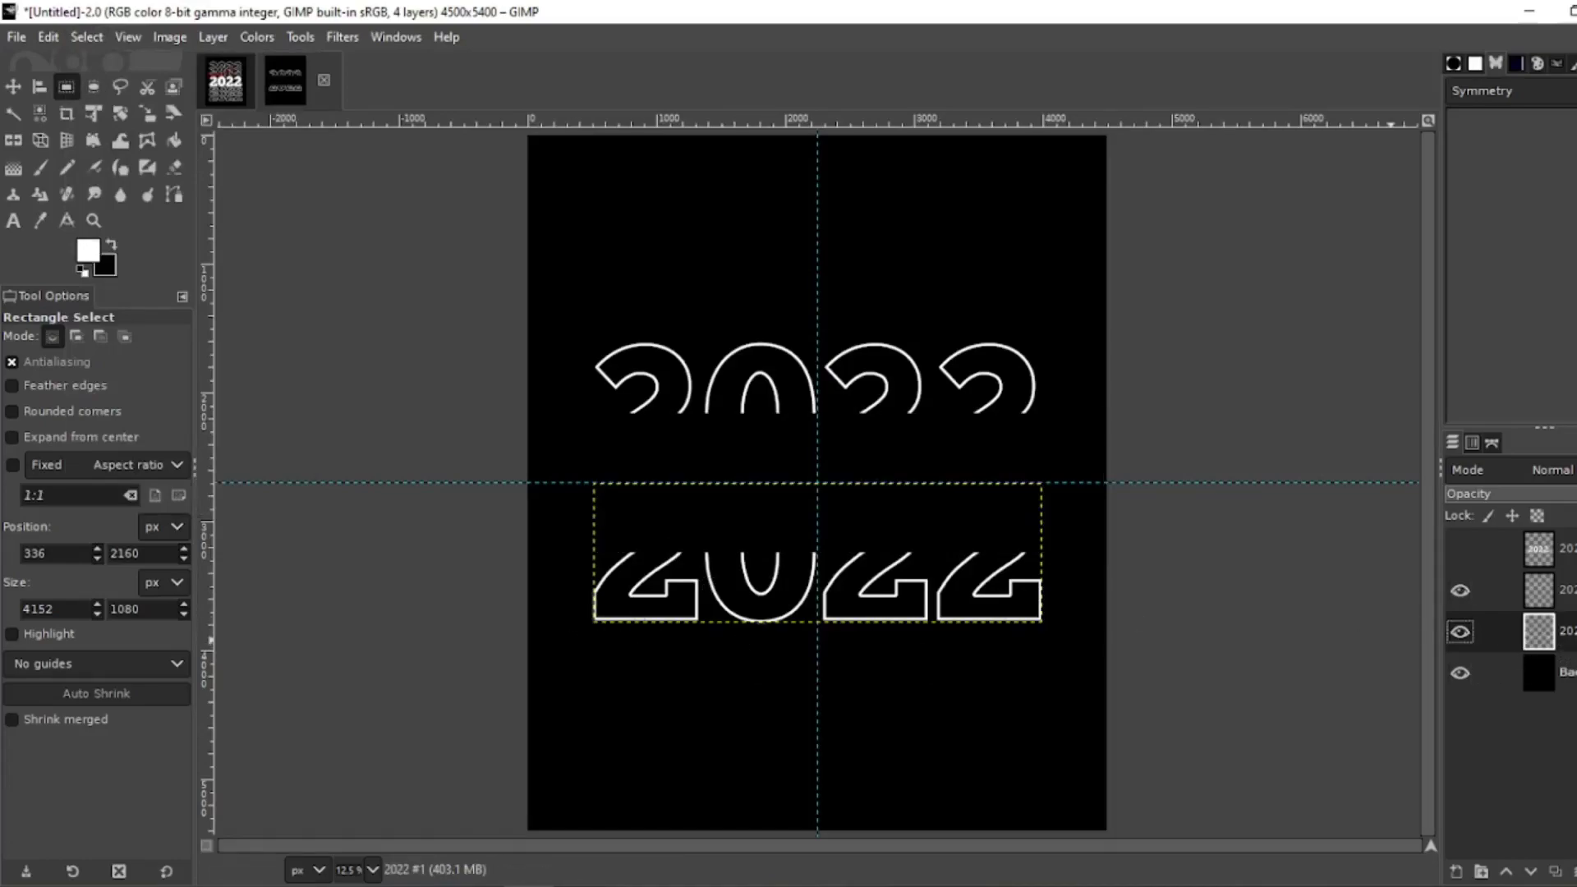
click(1556, 874)
click(1556, 874)
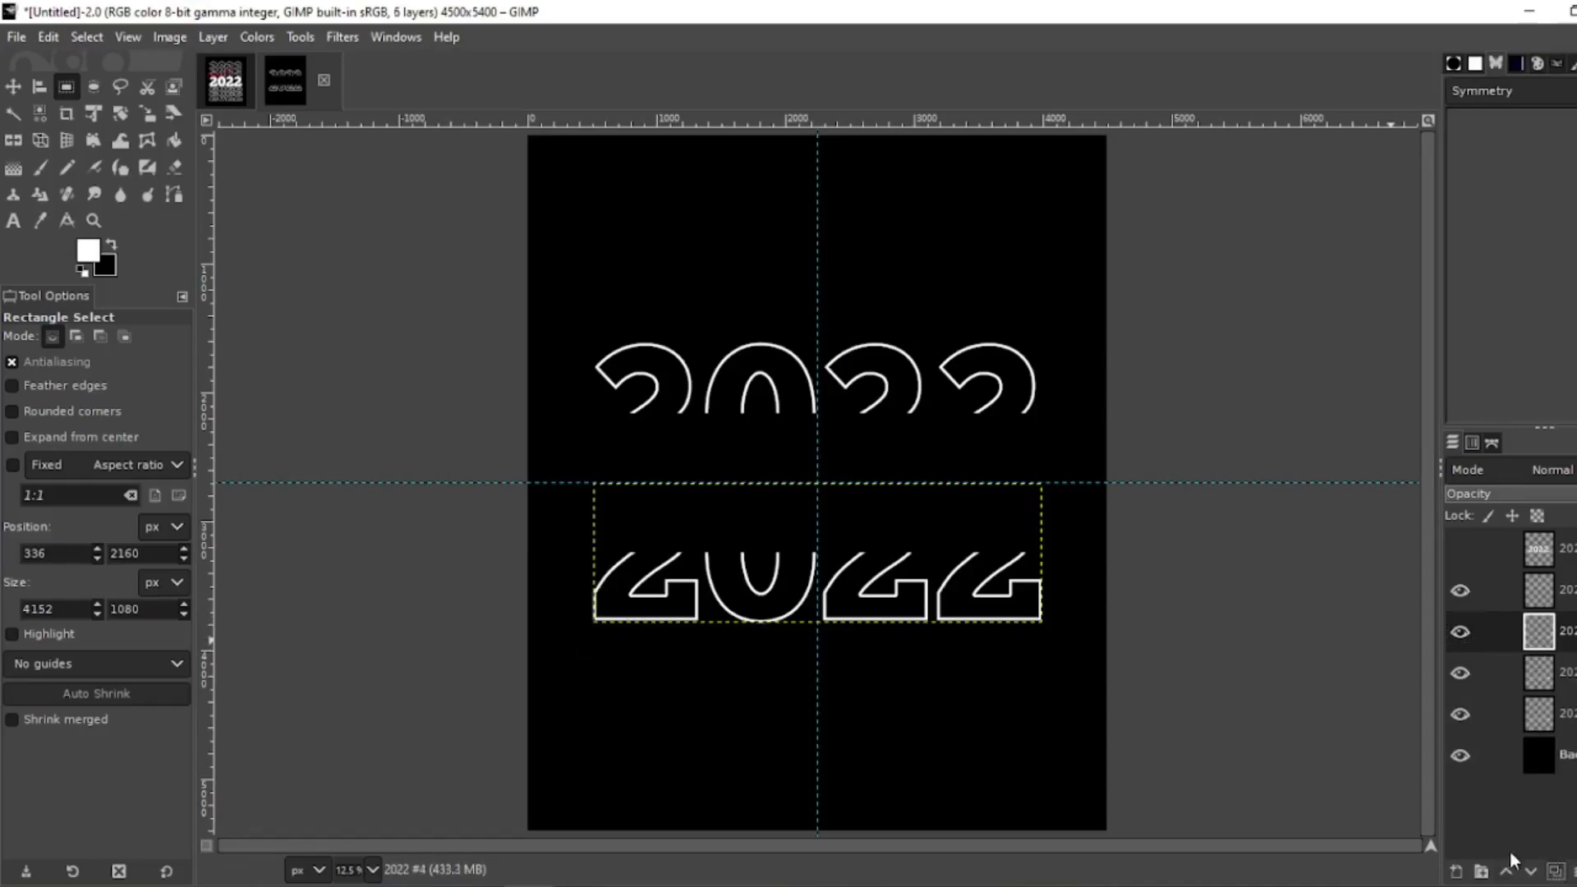
click(13, 86)
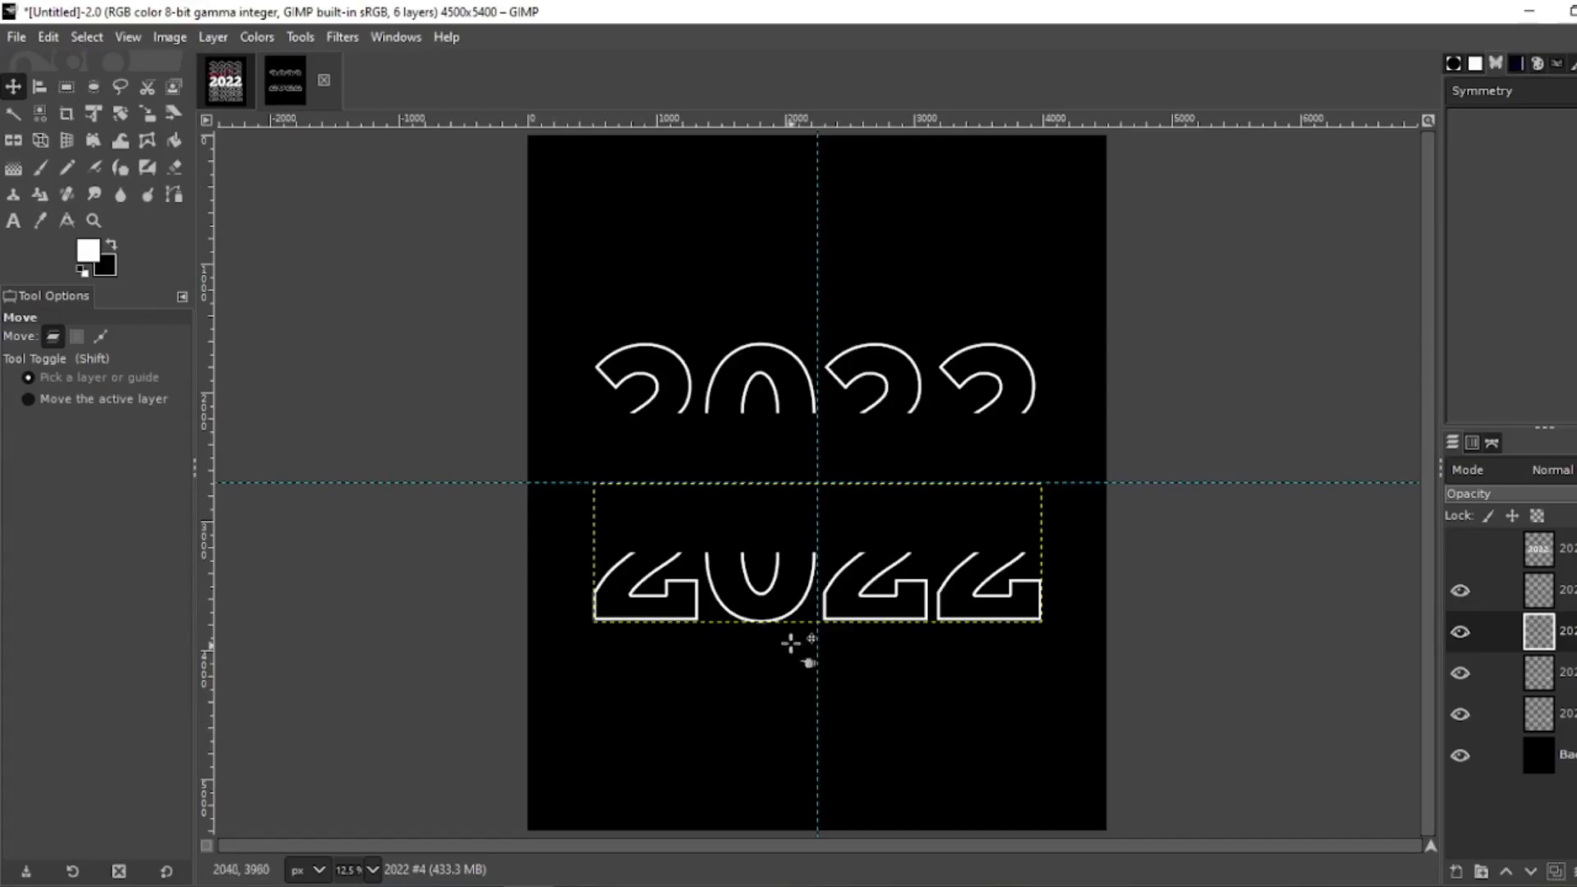
drag(805, 632, 804, 697)
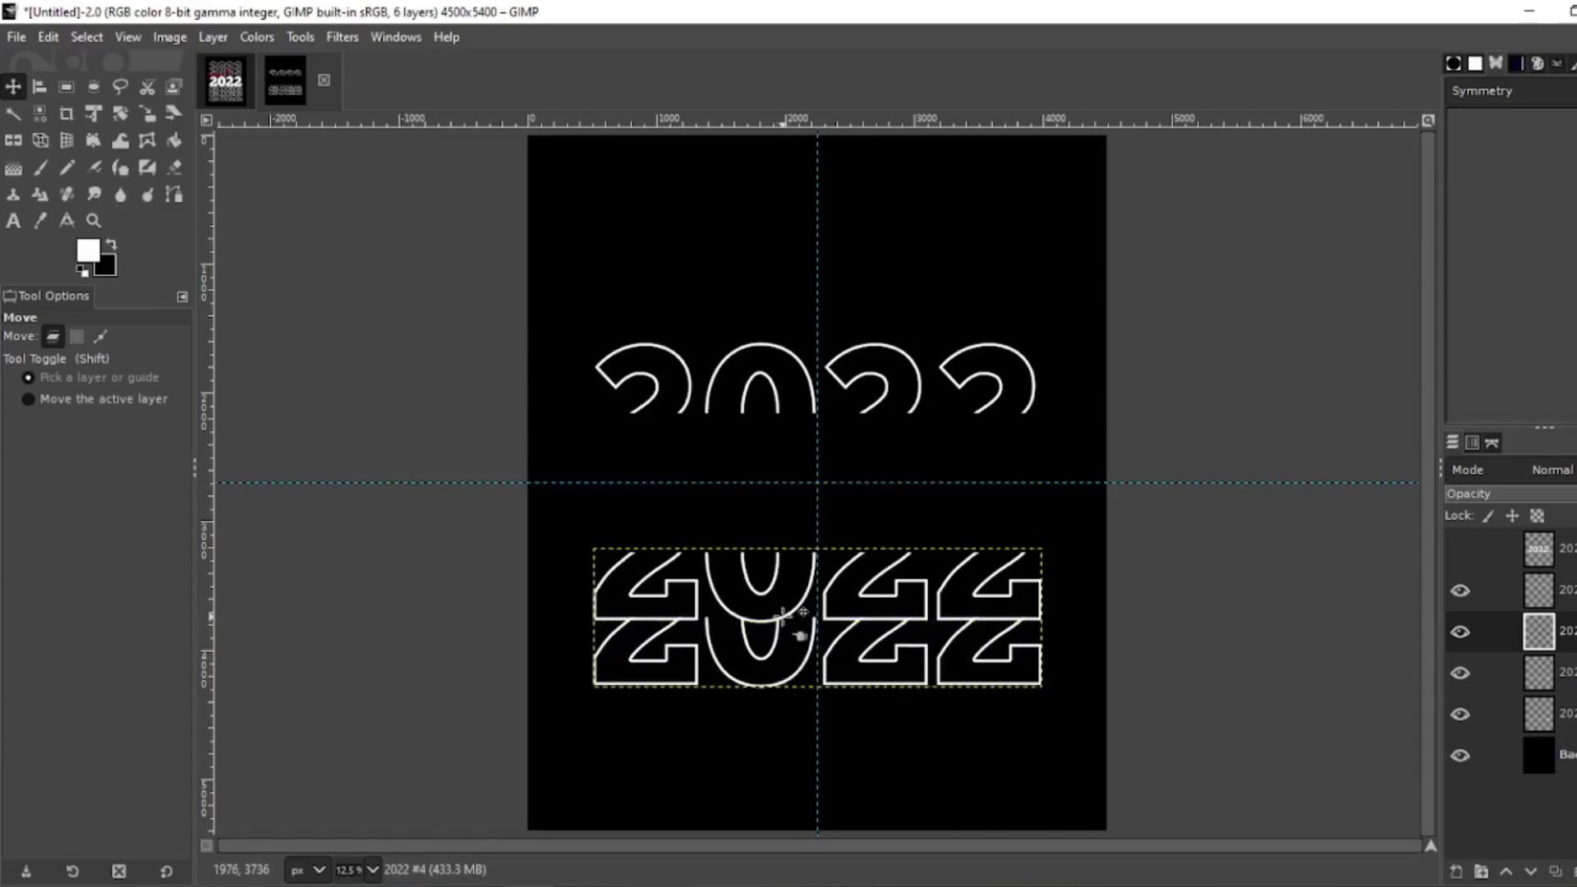
drag(782, 617, 785, 747)
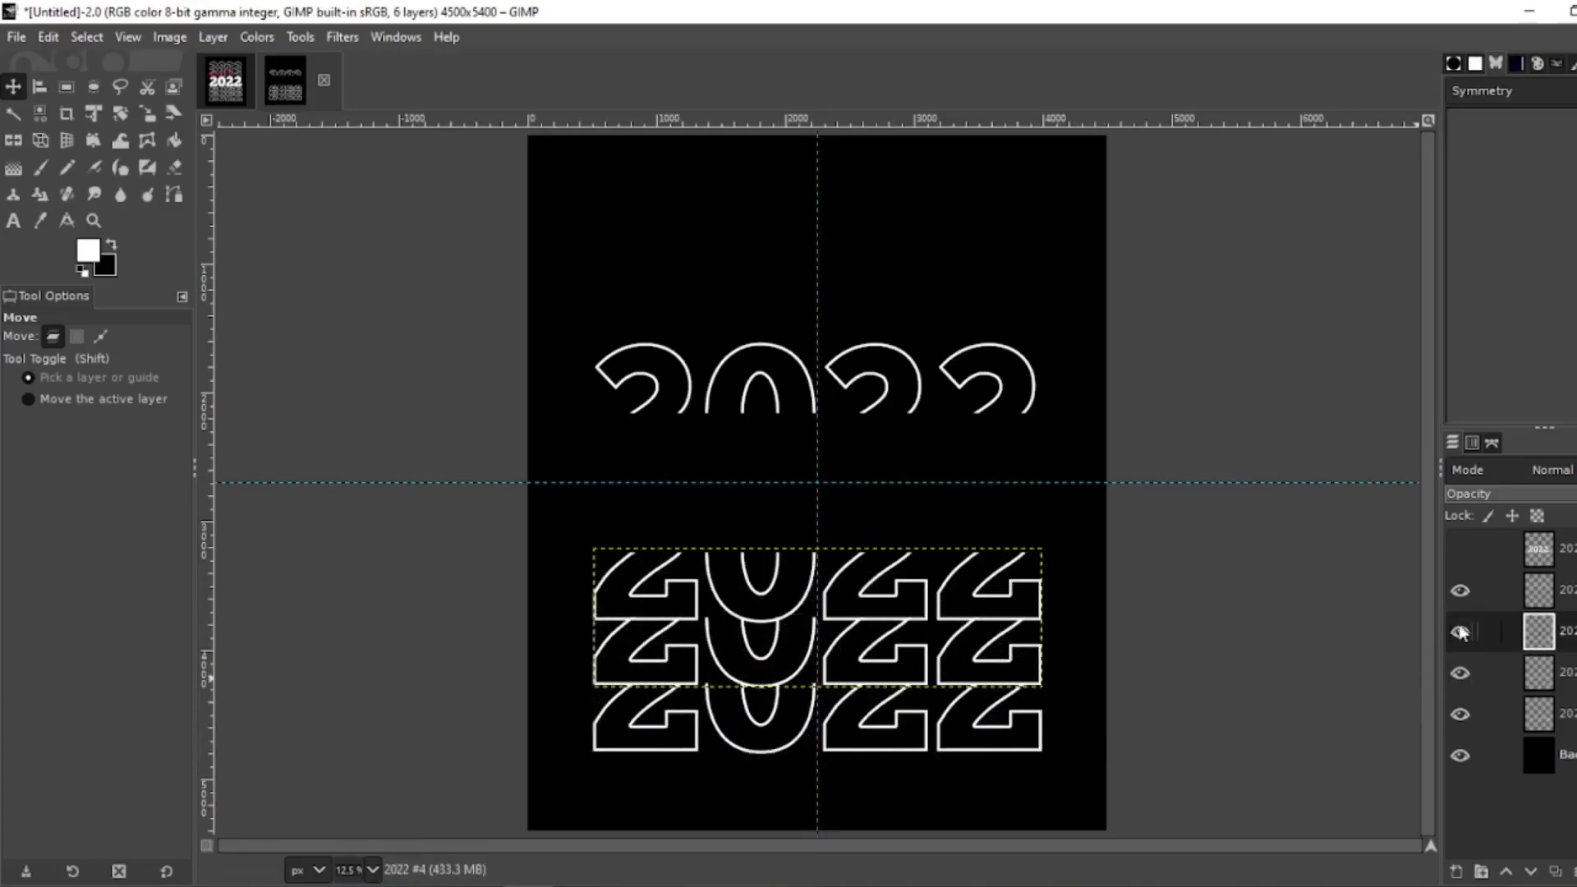
Step: Duplicate the upper half-outline 2022 twice and stack the copies upward above it
click(1524, 604)
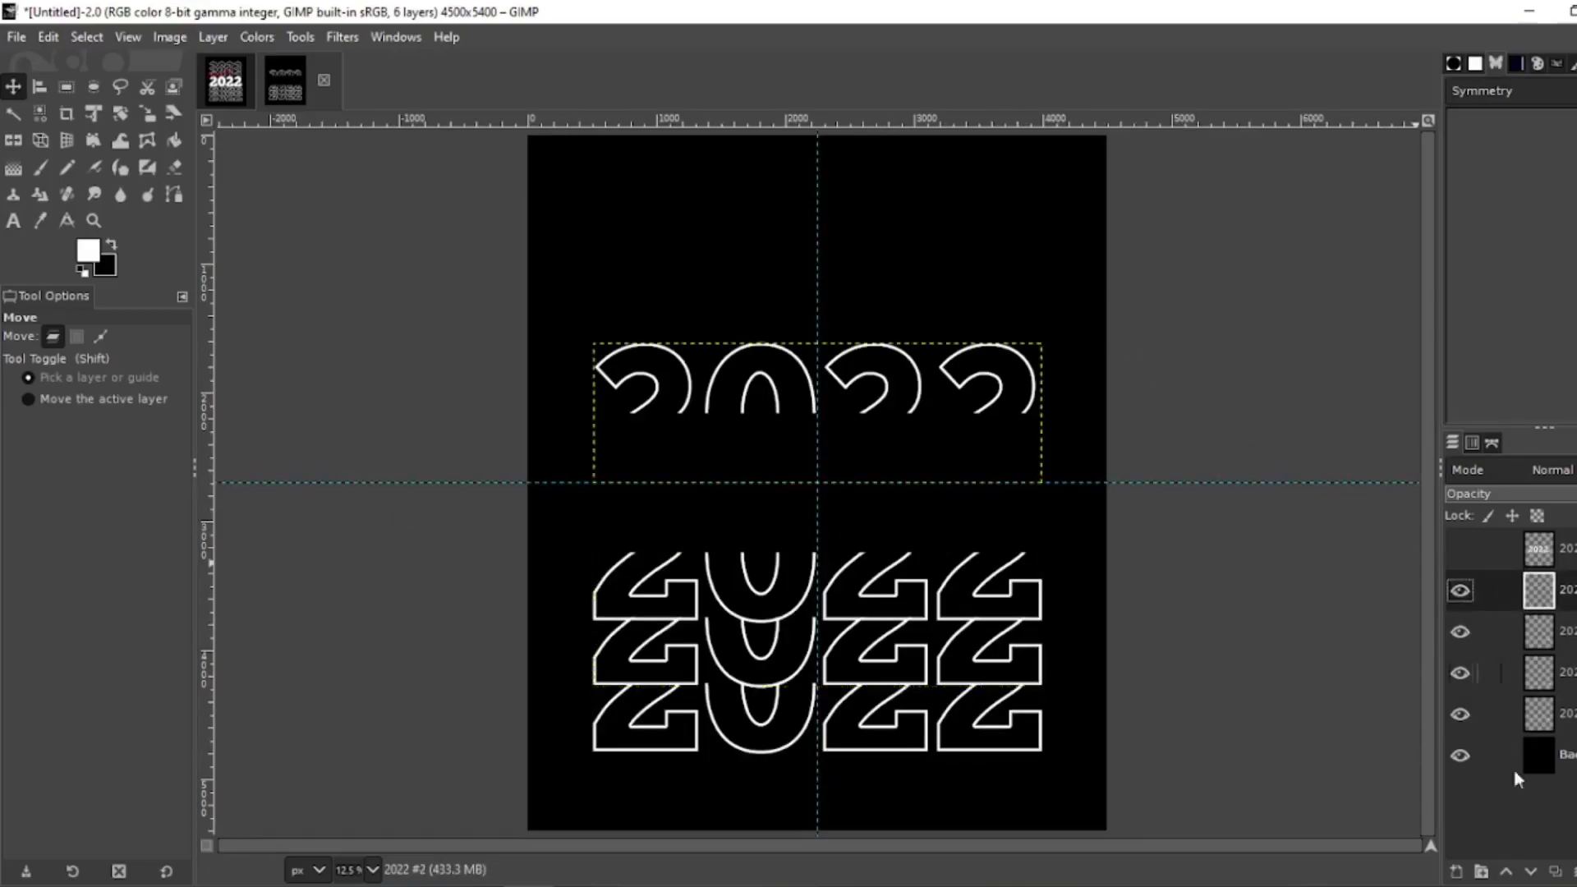
click(1554, 873)
click(1554, 873)
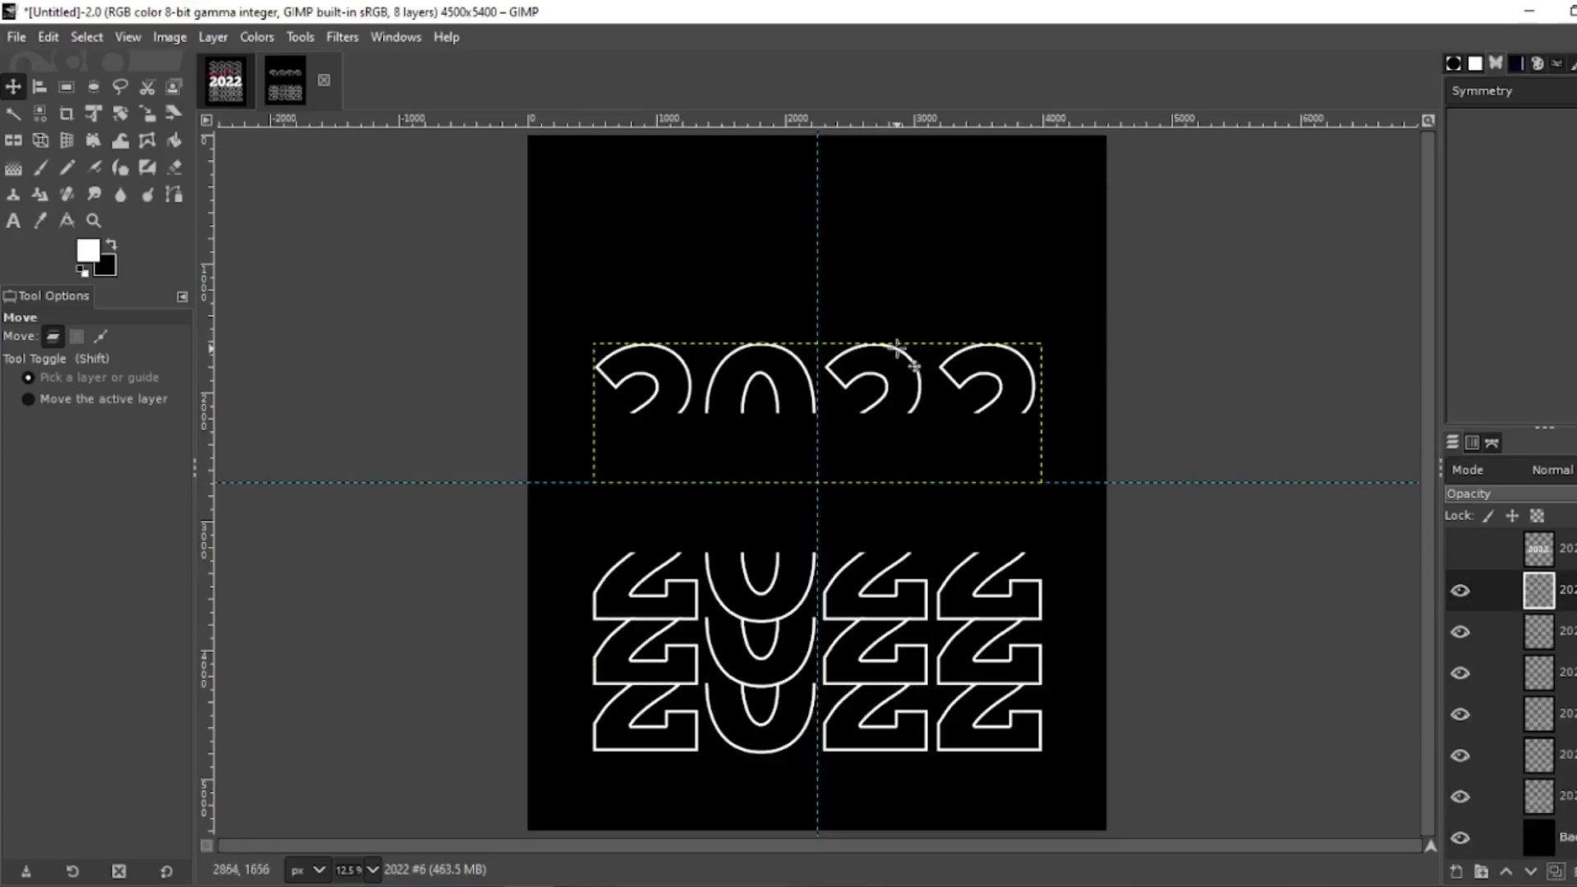
drag(897, 346, 897, 280)
drag(897, 347, 893, 214)
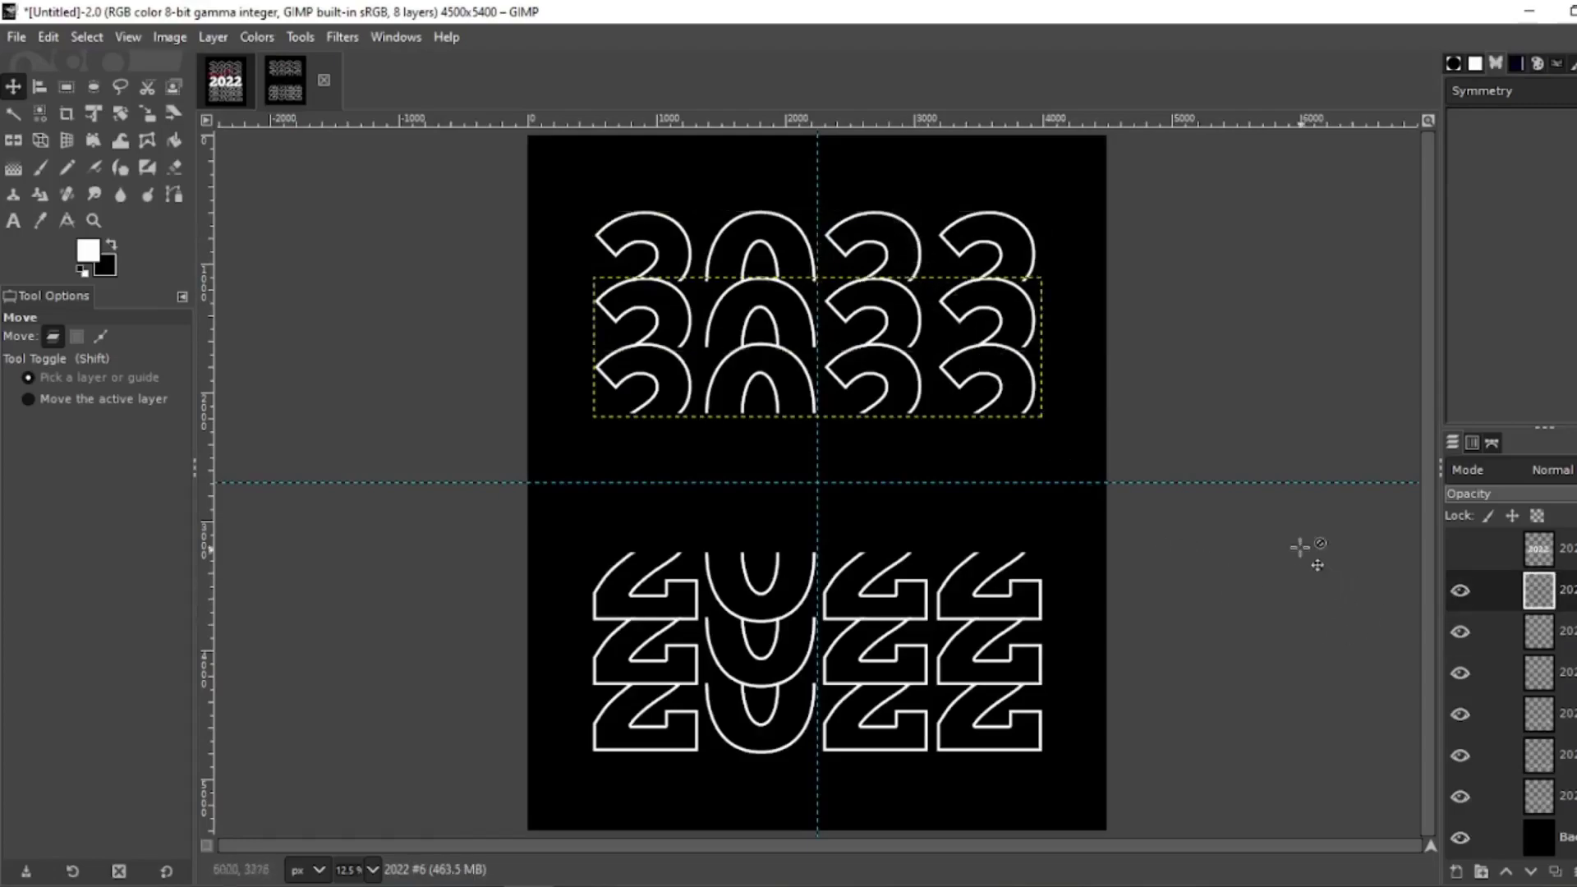
Step: Show the solid white 2022 again and zoom in to 50%
click(1463, 549)
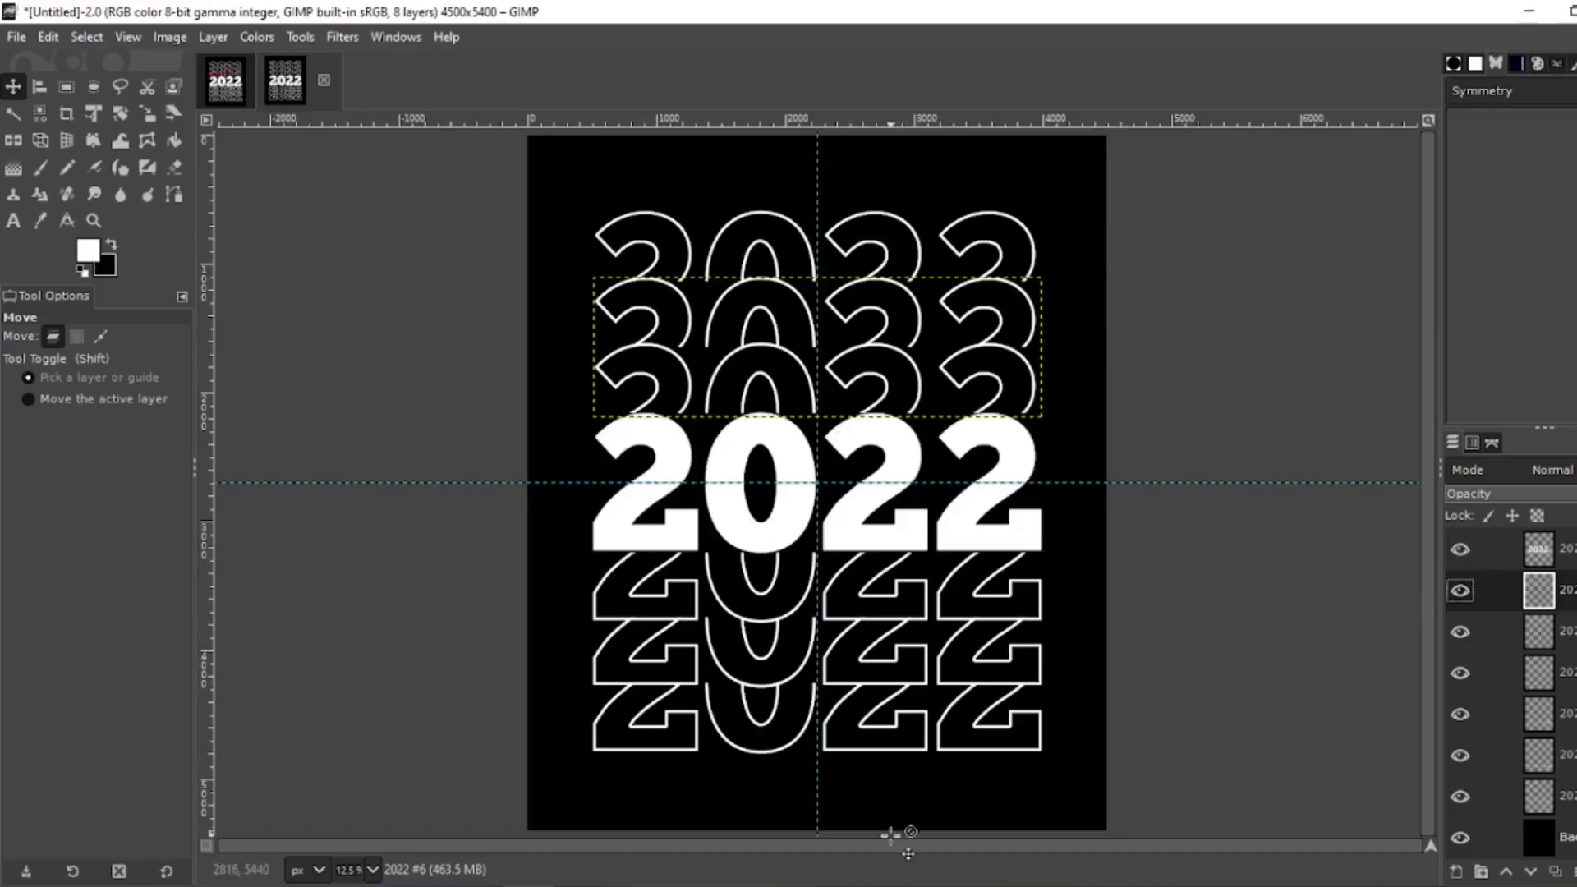
click(372, 871)
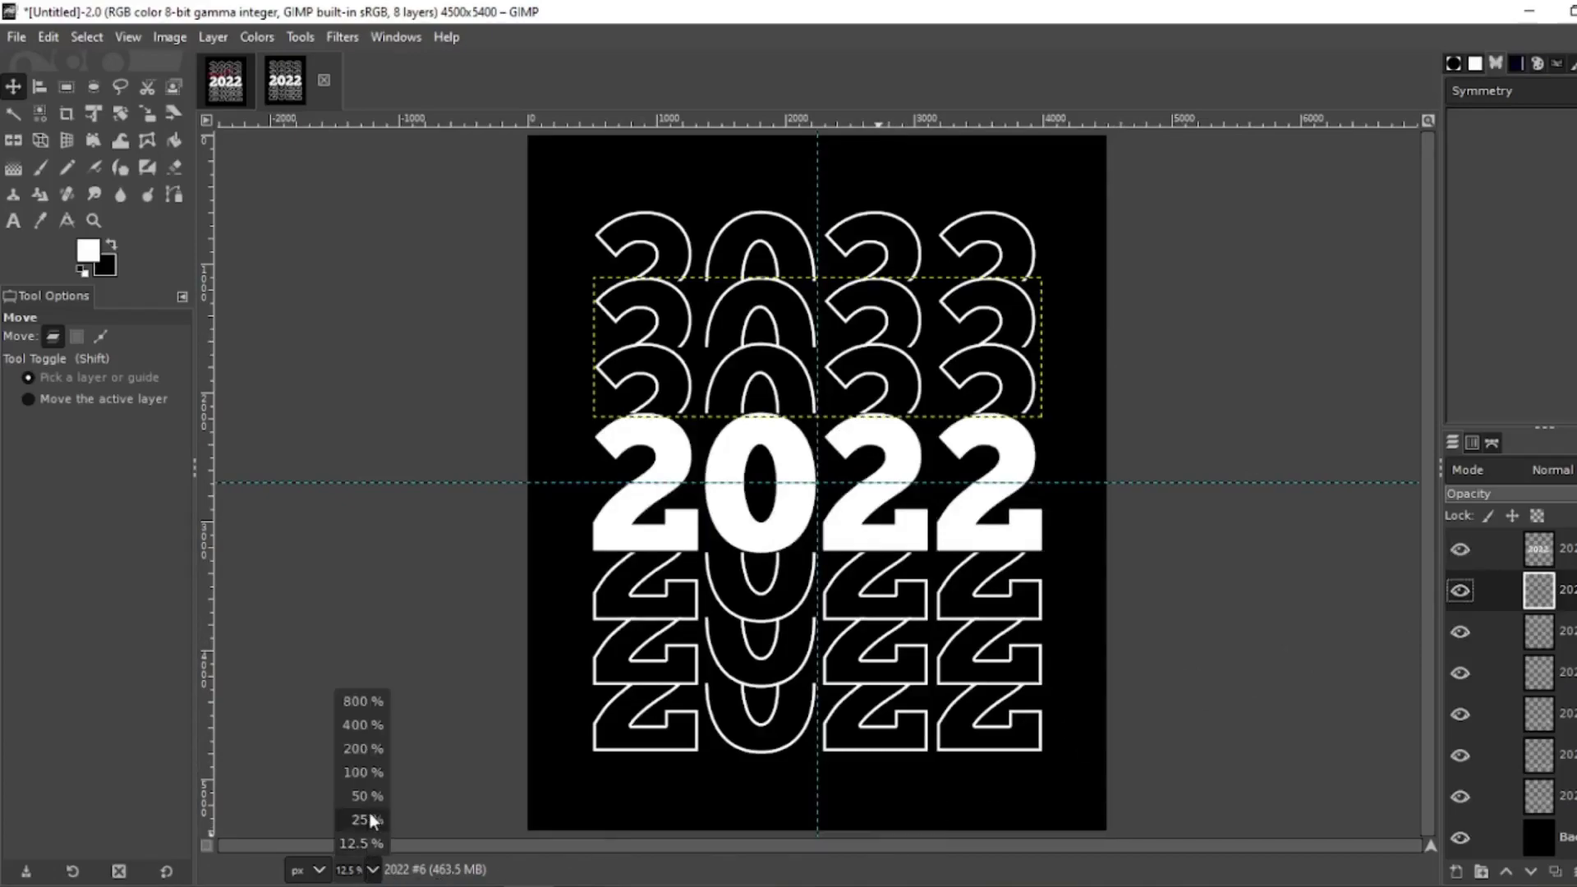
click(366, 795)
scroll(680, 478, up, 3)
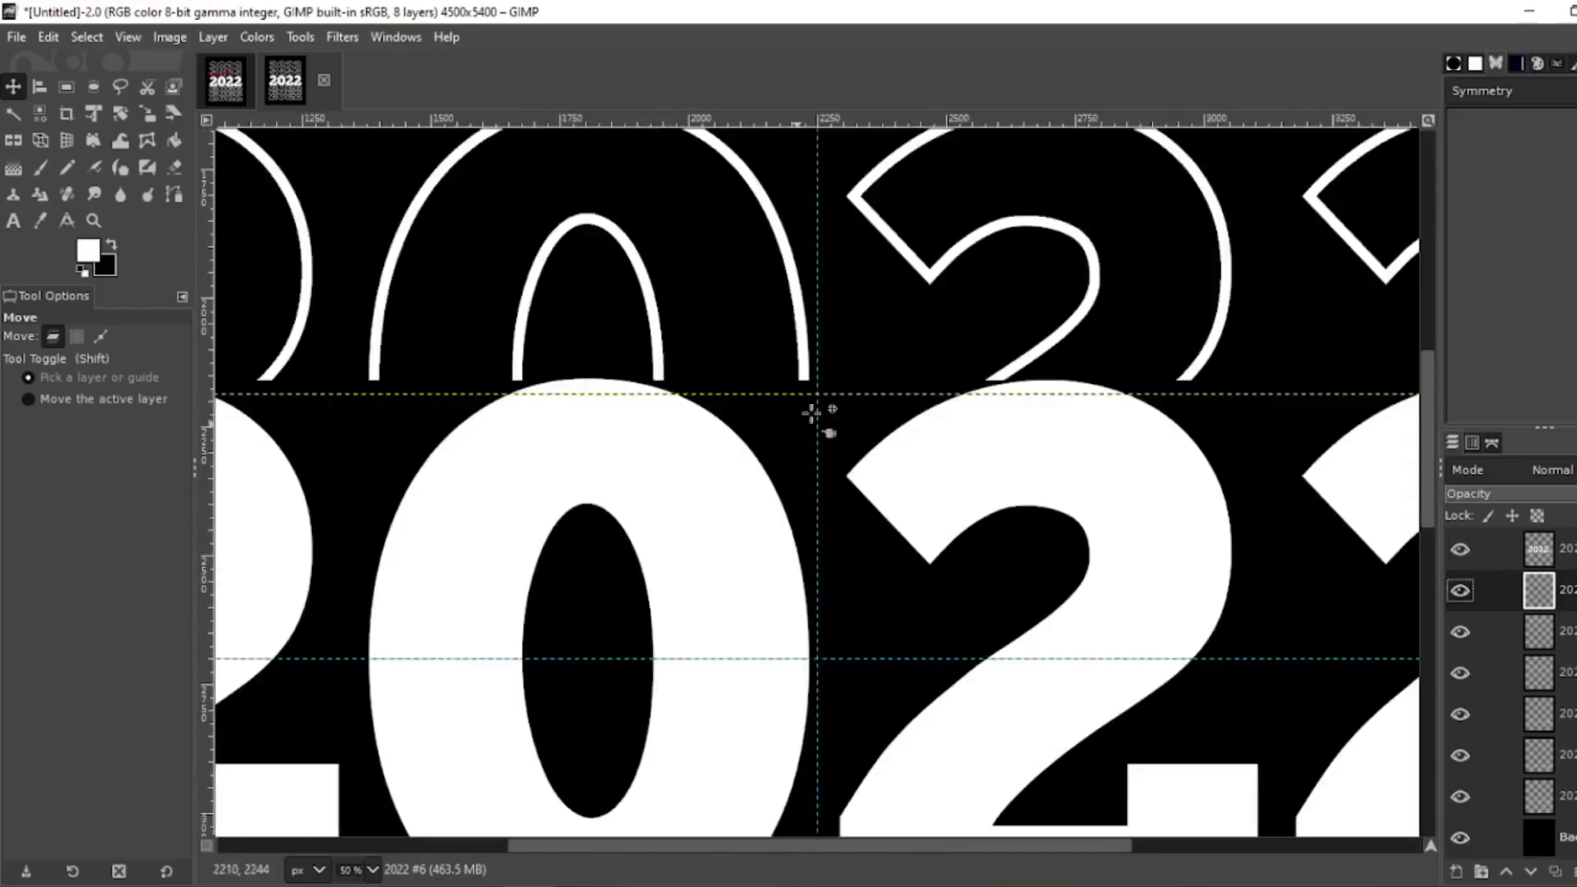
Step: Select the lowest outline copy and nudge it up 22 px to even the stack
click(1060, 336)
key(ctrl+z)
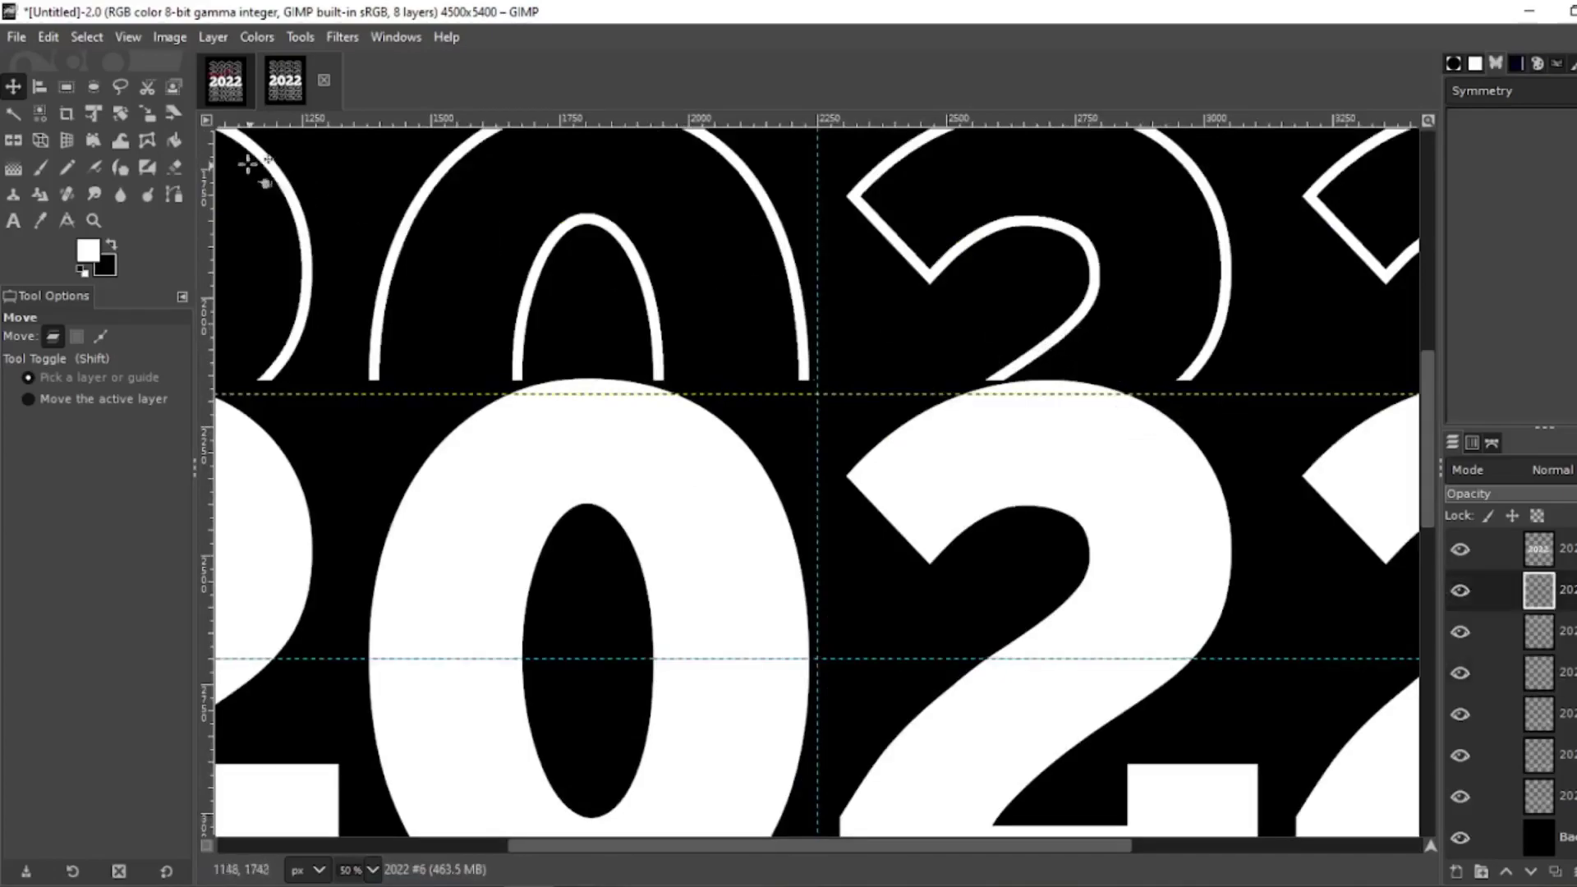
click(1041, 343)
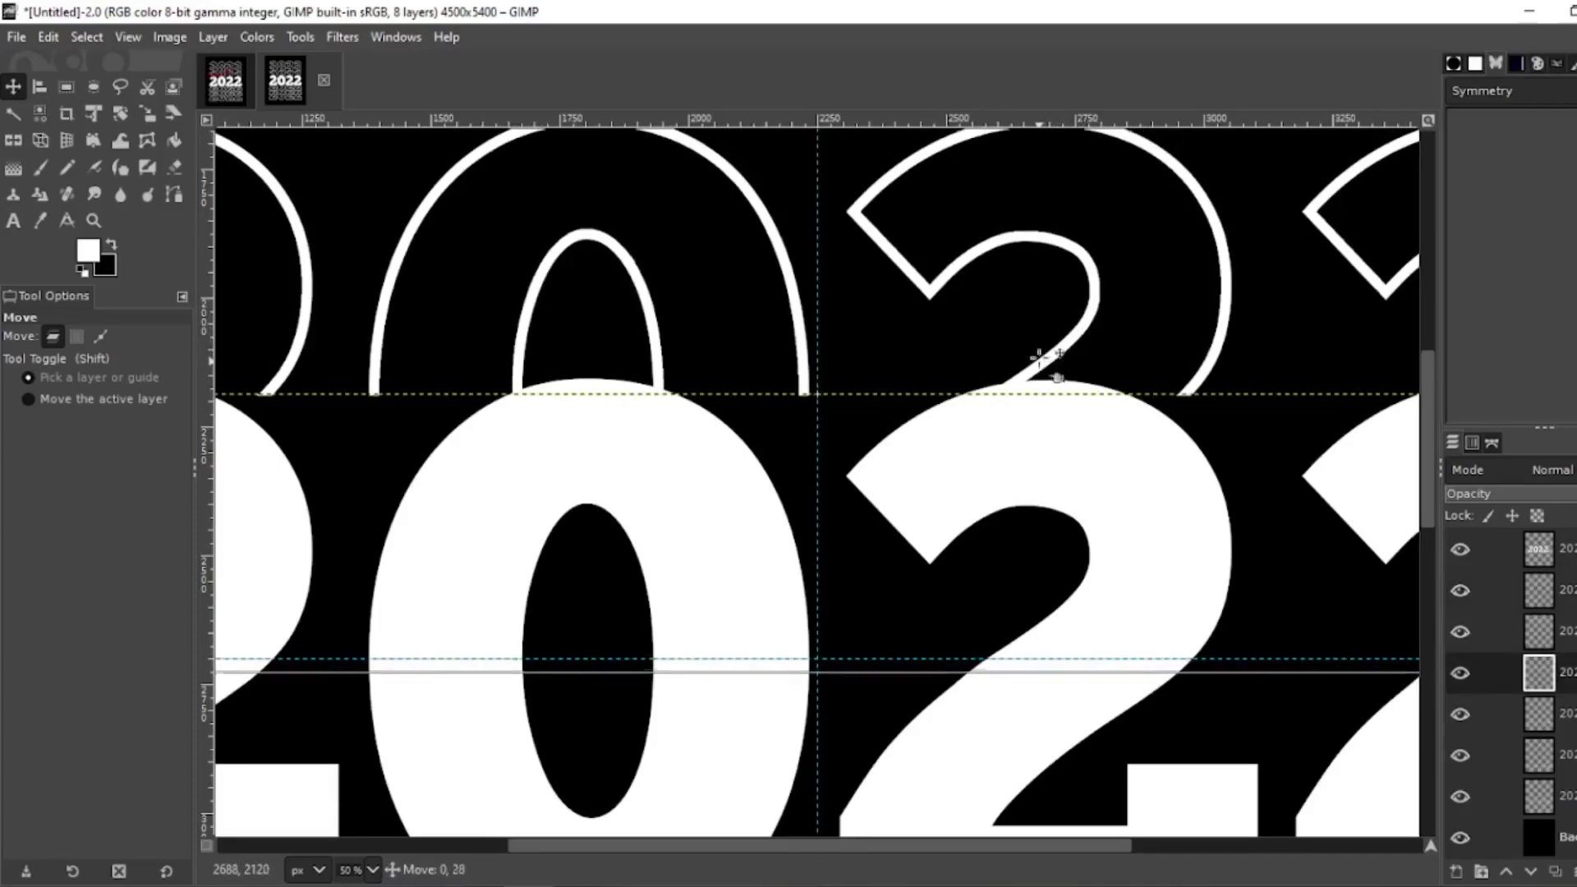
click(1047, 361)
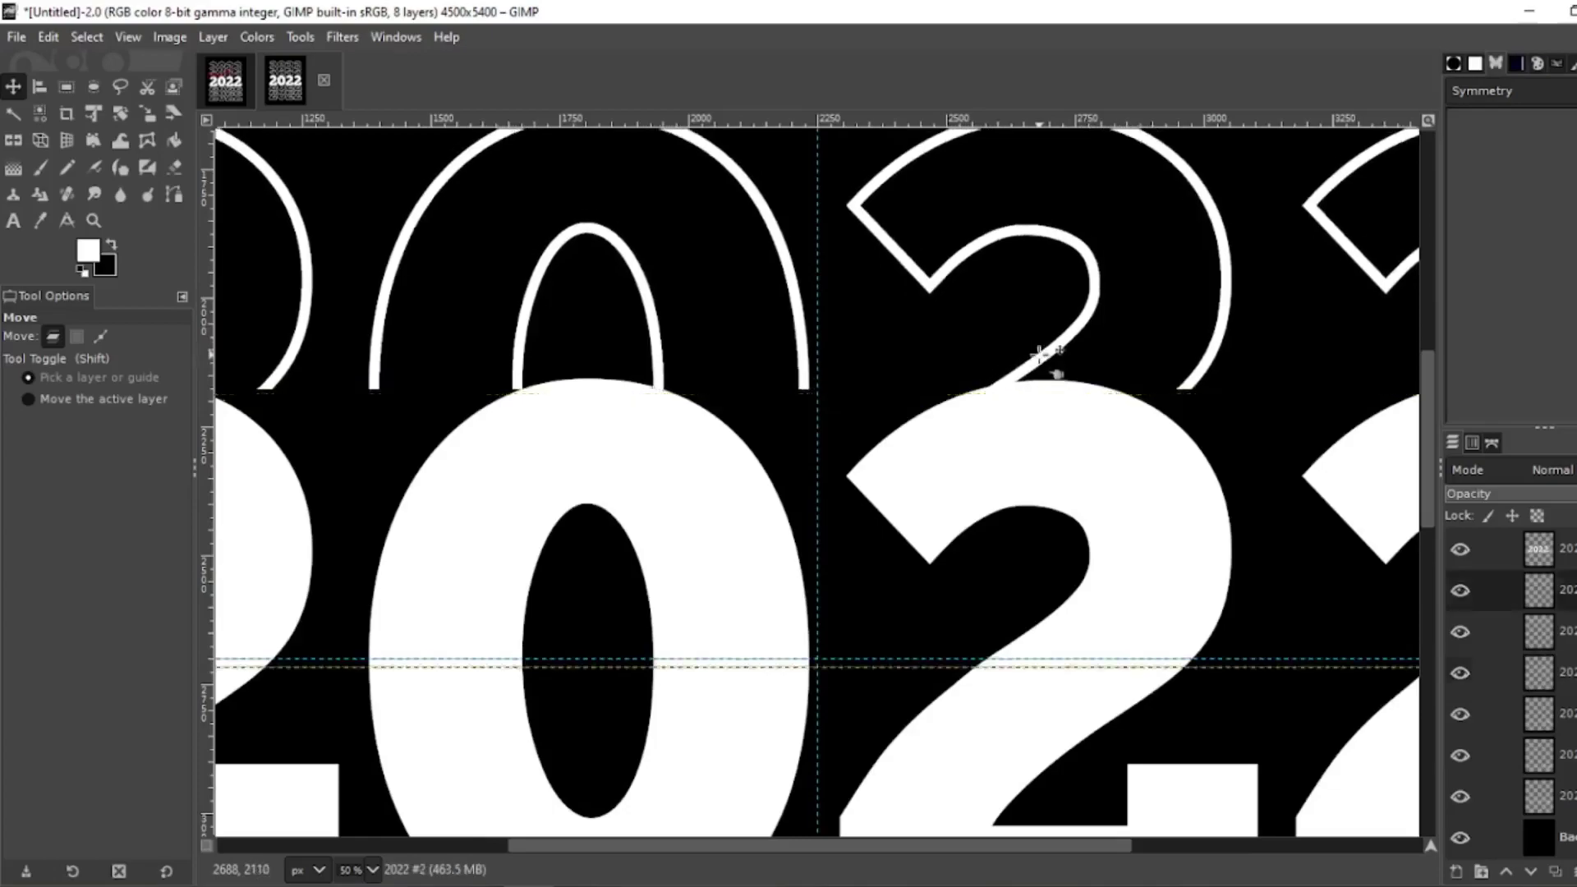
scroll(1048, 361, up, 5)
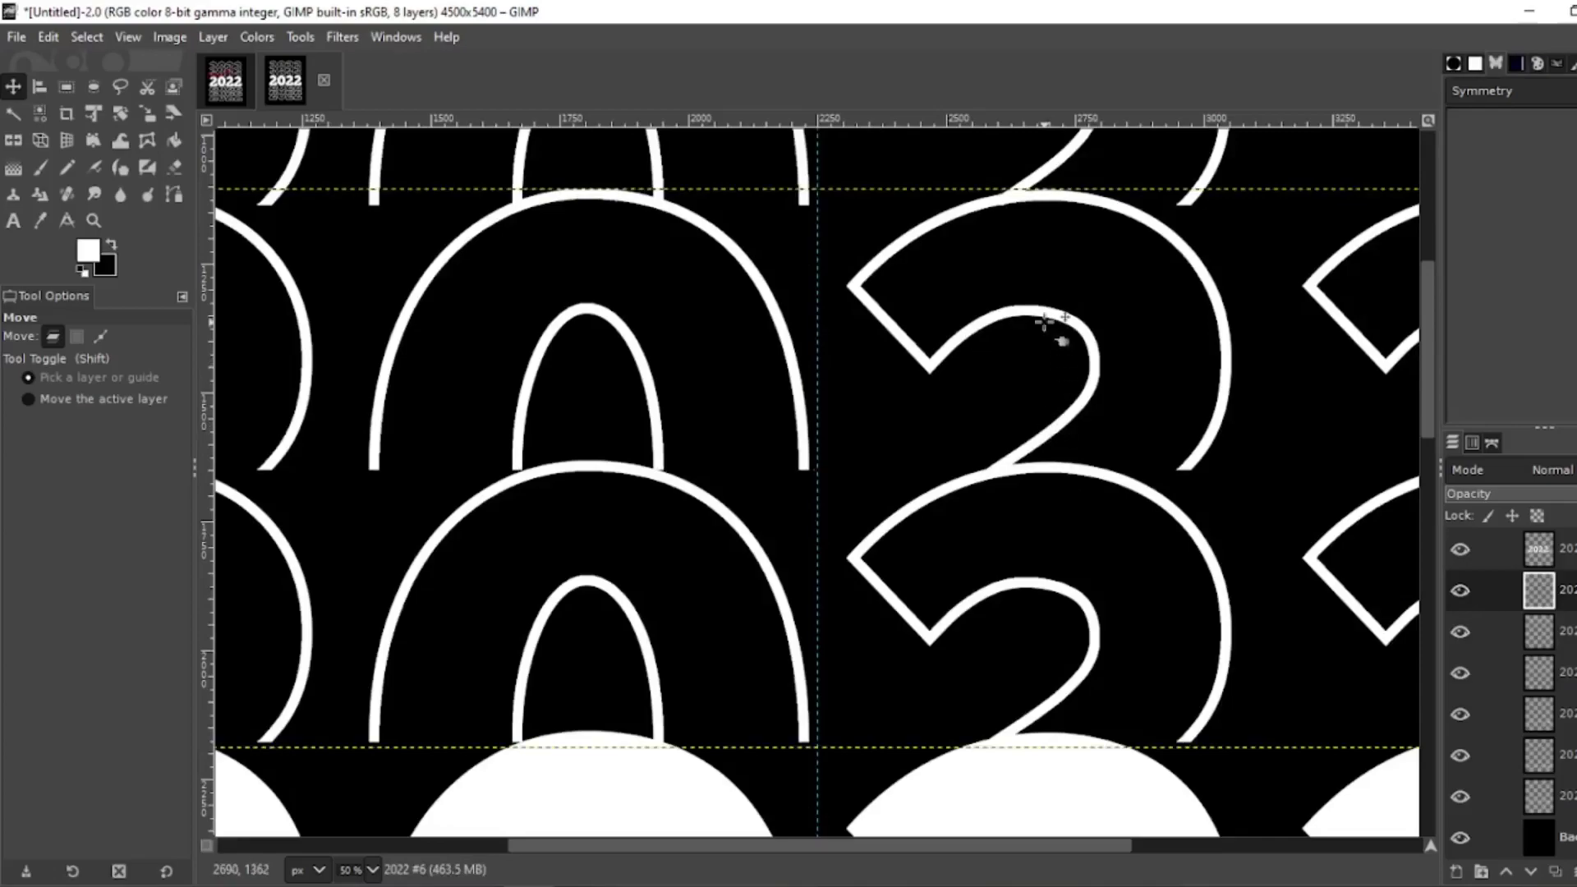
scroll(1044, 321, up, 2)
scroll(1160, 501, down, 6)
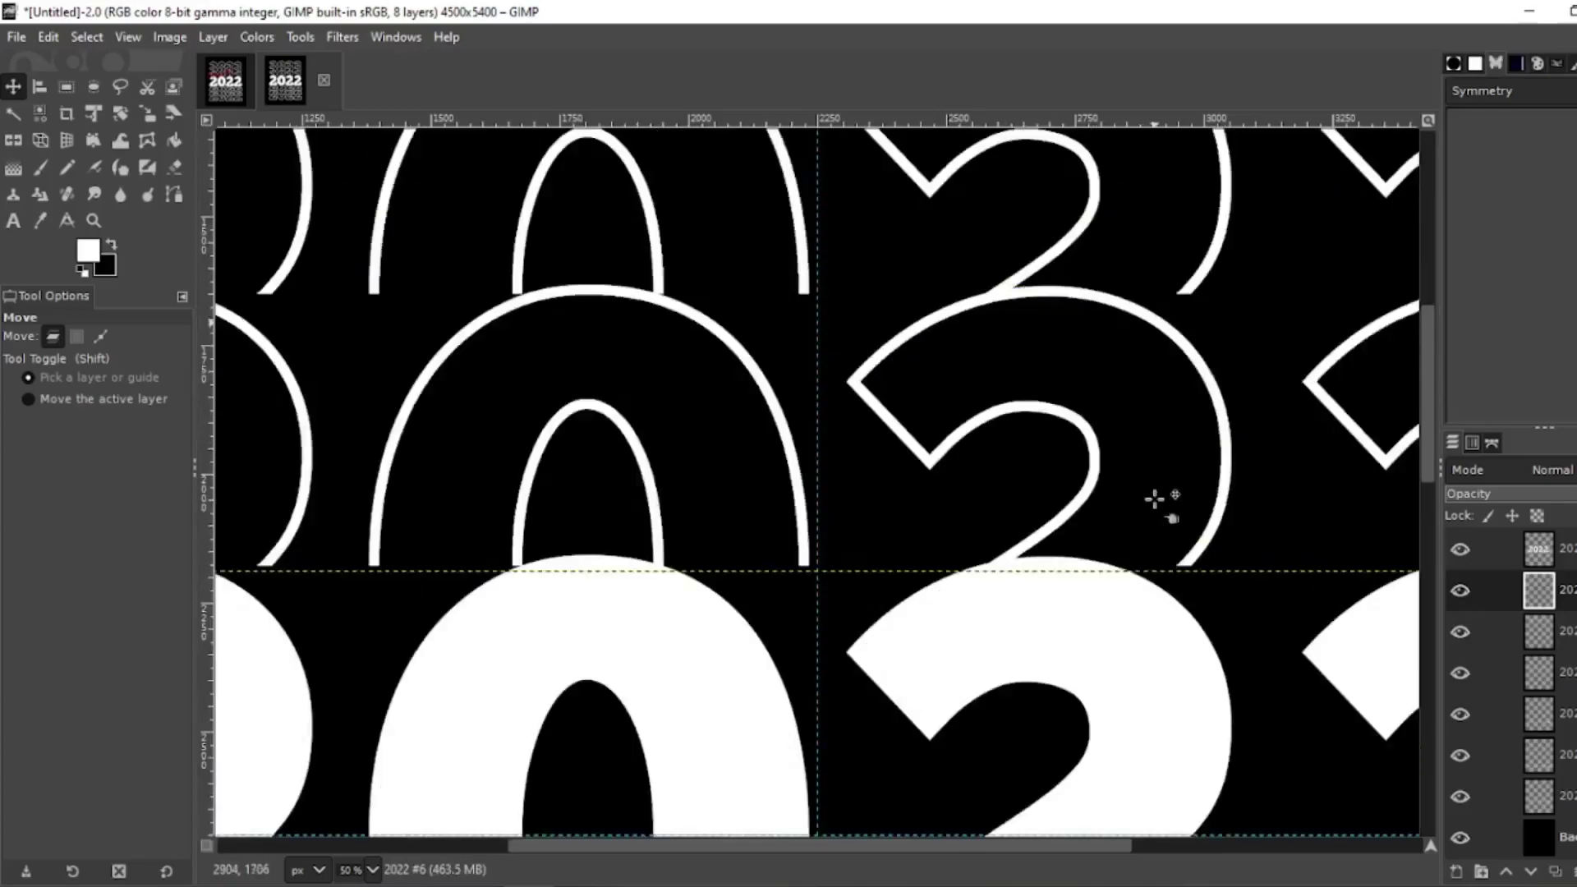
scroll(1156, 495, down, 2)
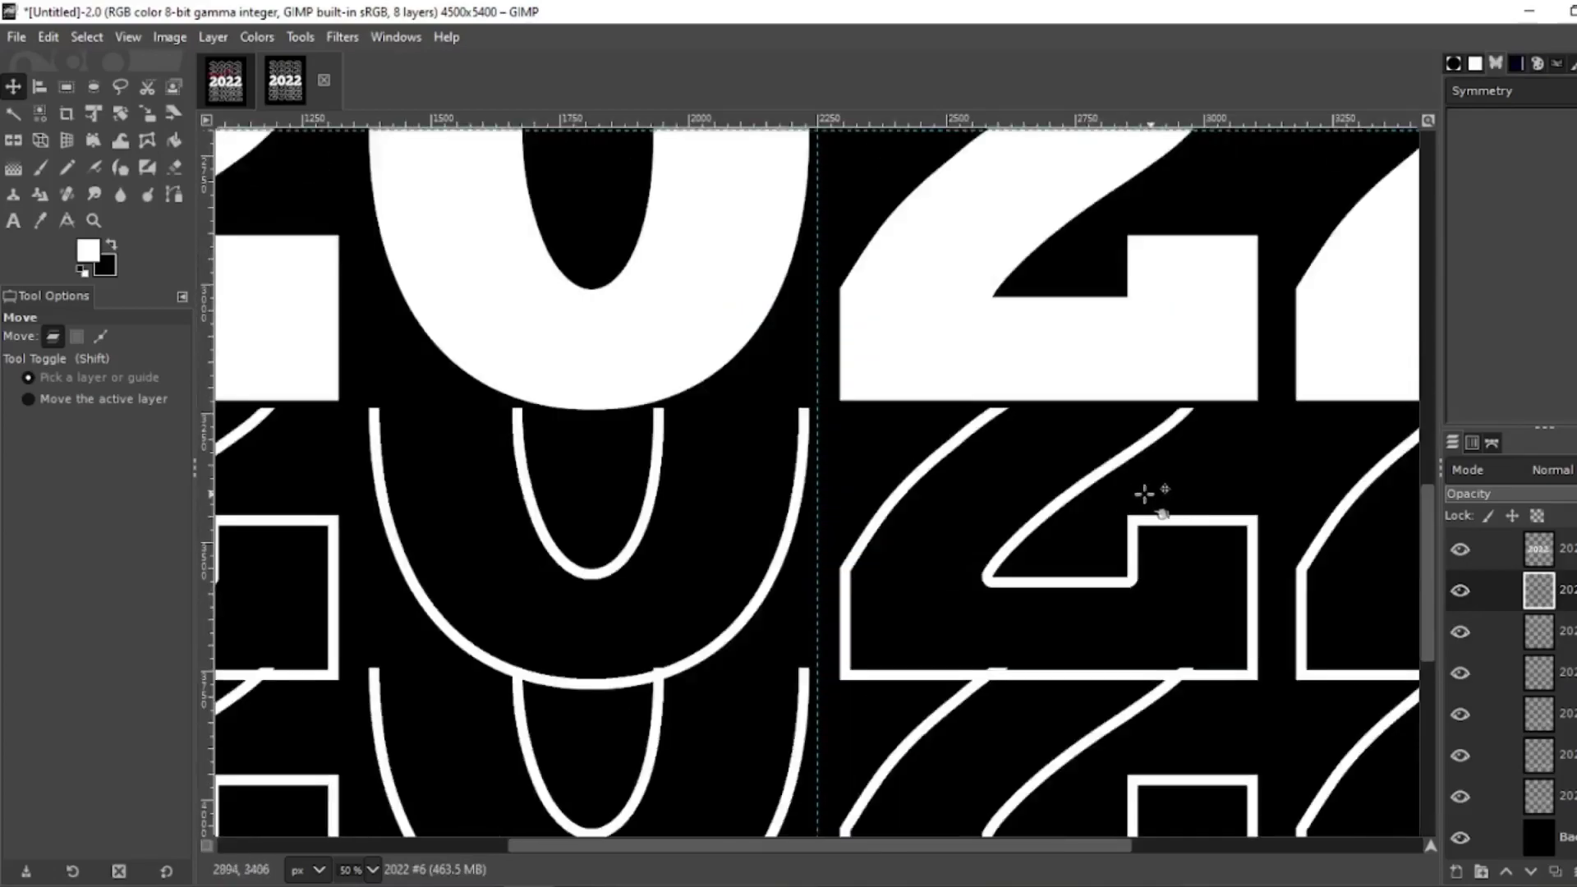
click(931, 460)
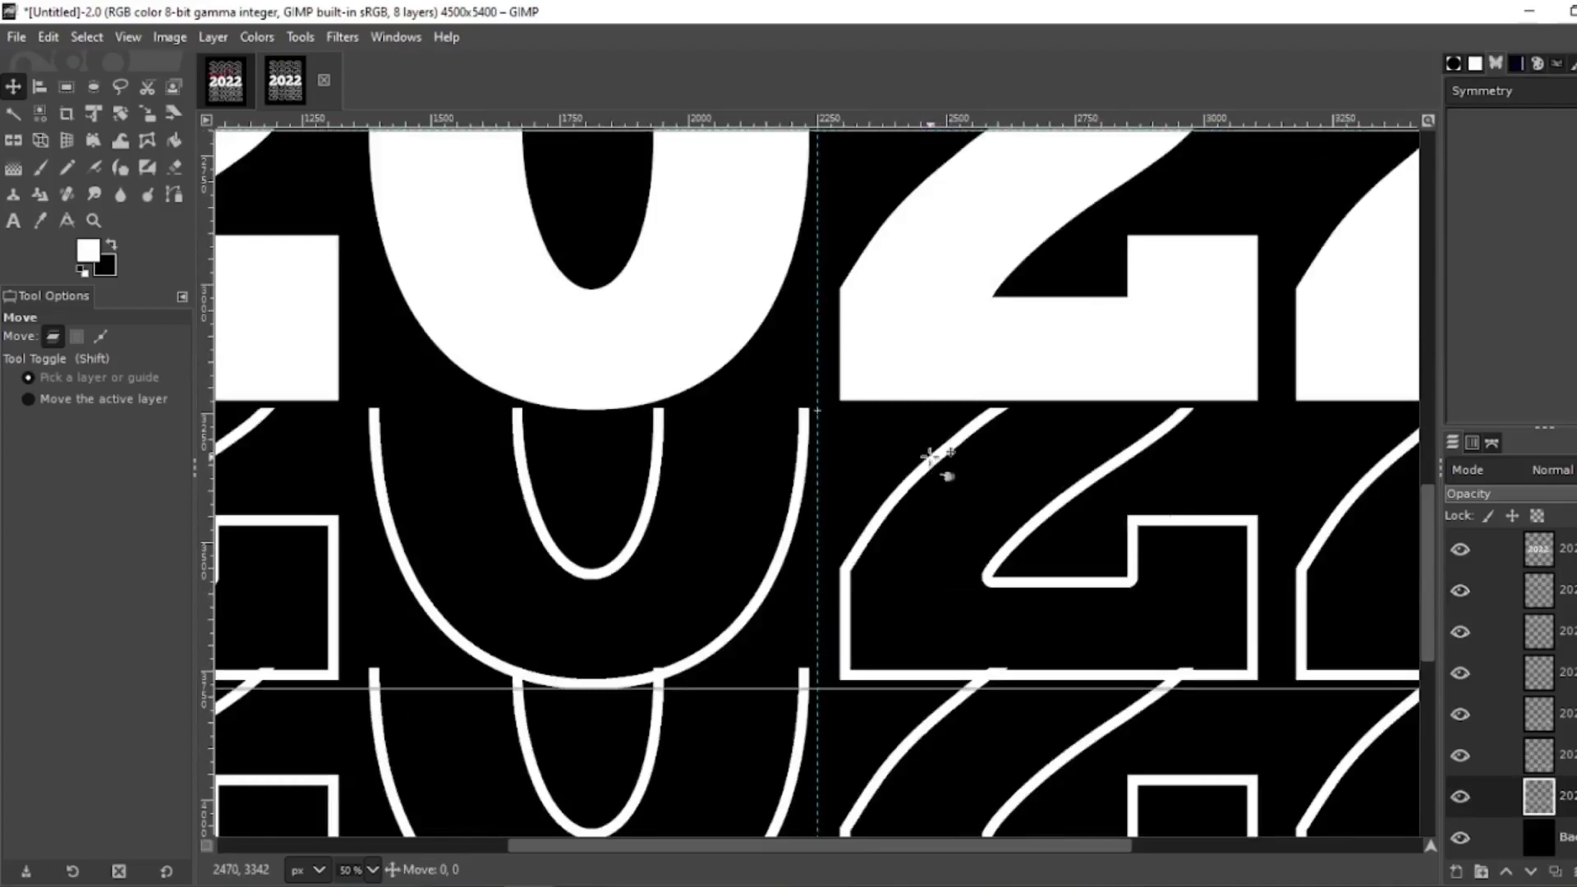
drag(929, 455, 930, 448)
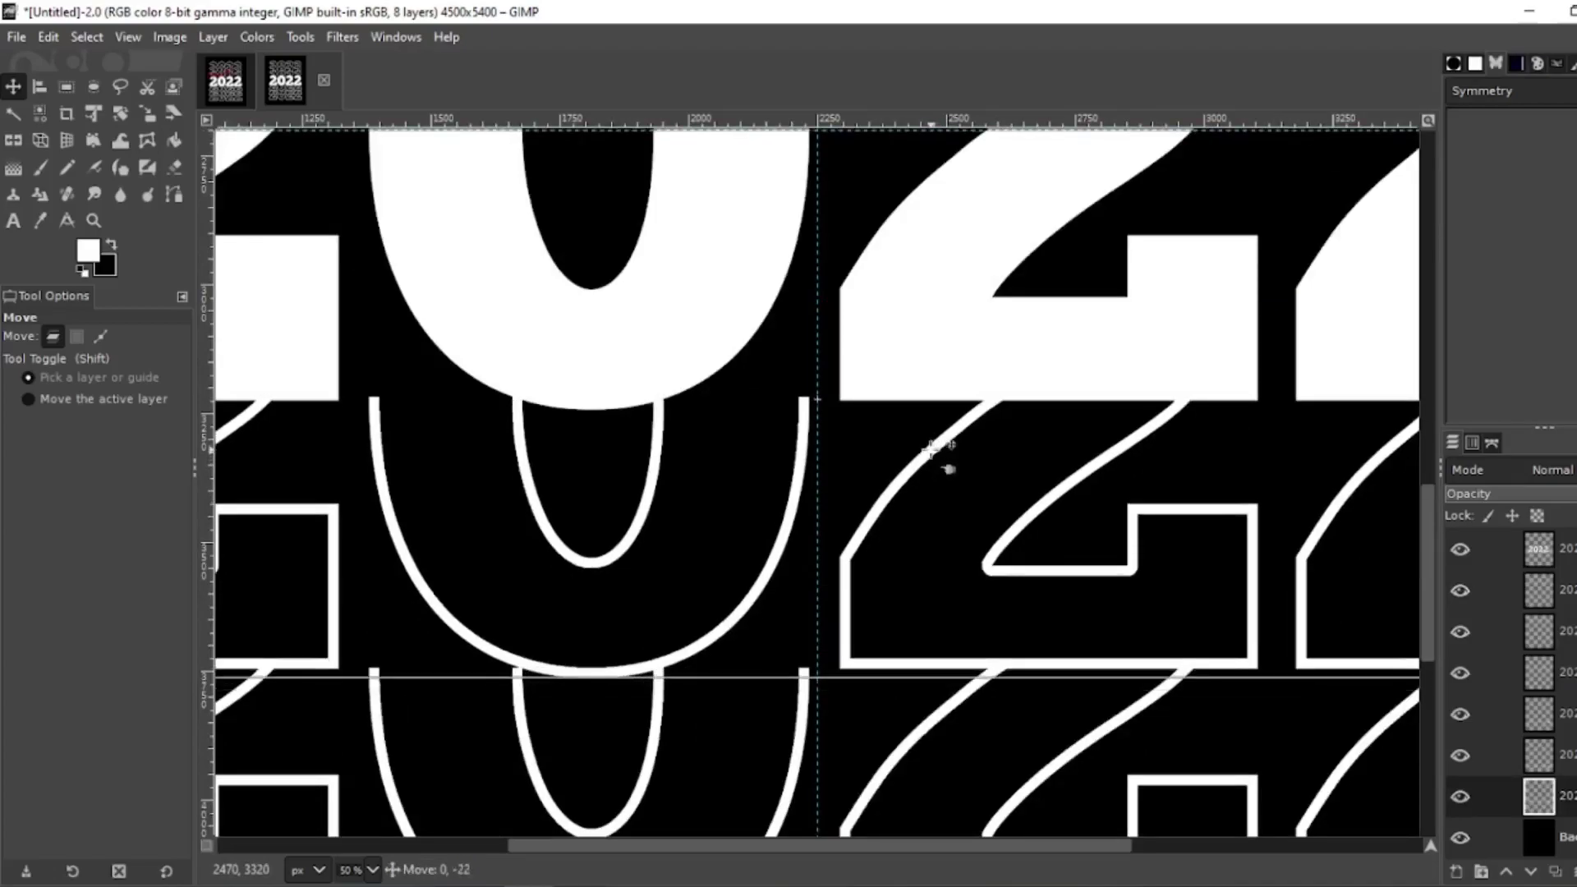
Step: Reactivate the upper outline copy and zoom back out to 12.5%
click(958, 520)
scroll(959, 524, down, 2)
scroll(974, 526, down, 2)
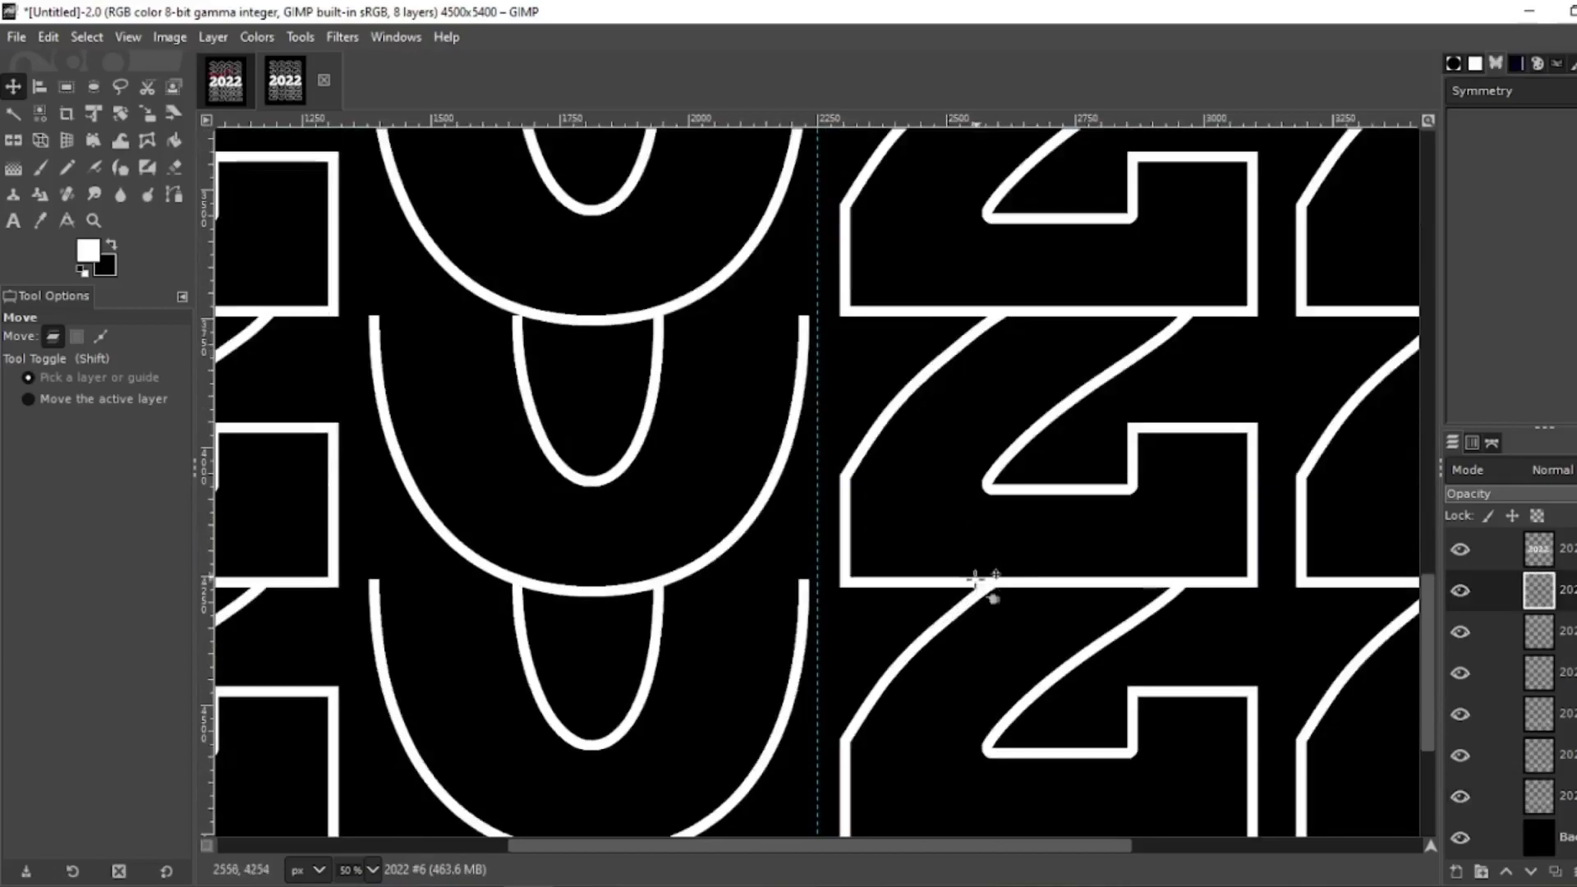
scroll(978, 605, down, 2)
click(372, 870)
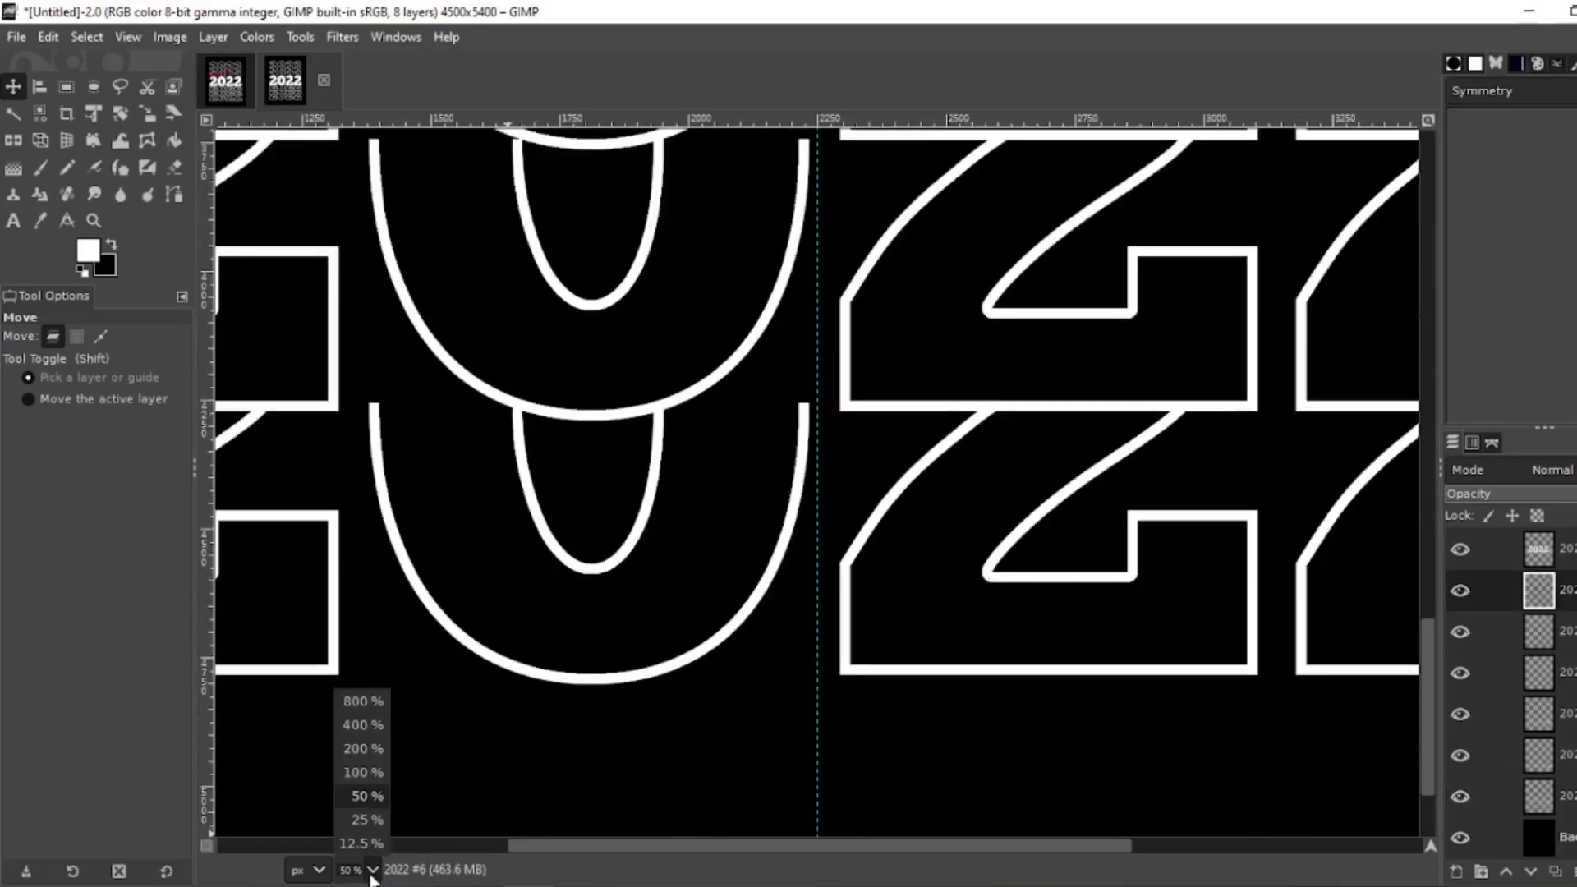
click(362, 849)
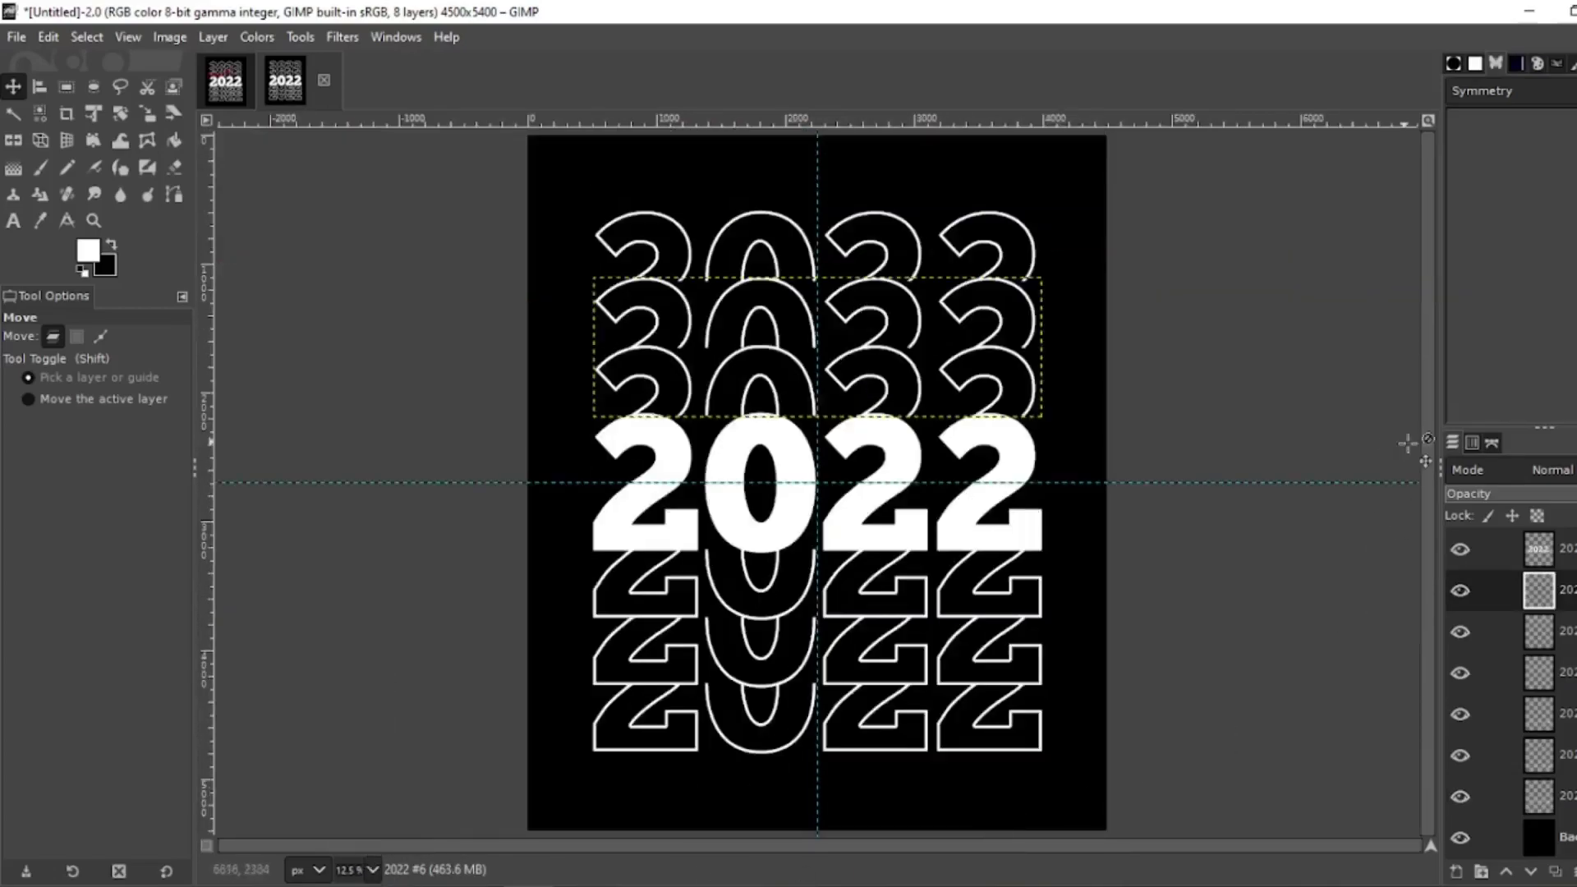
Step: With the Background layer active, pick the Text tool and choose the Hey August font
click(1516, 846)
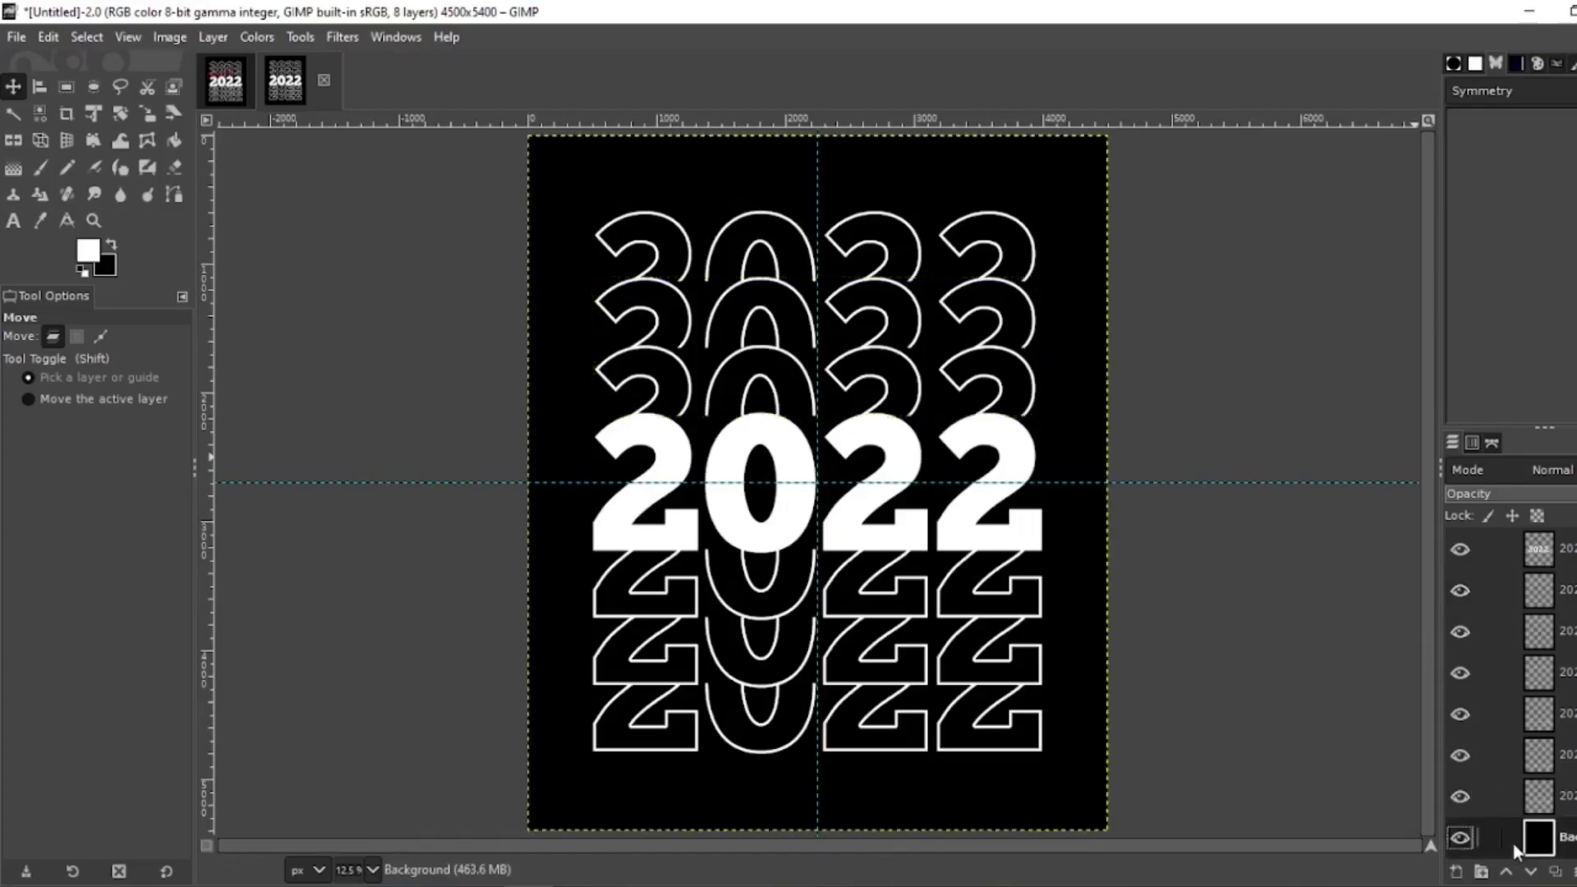
click(12, 222)
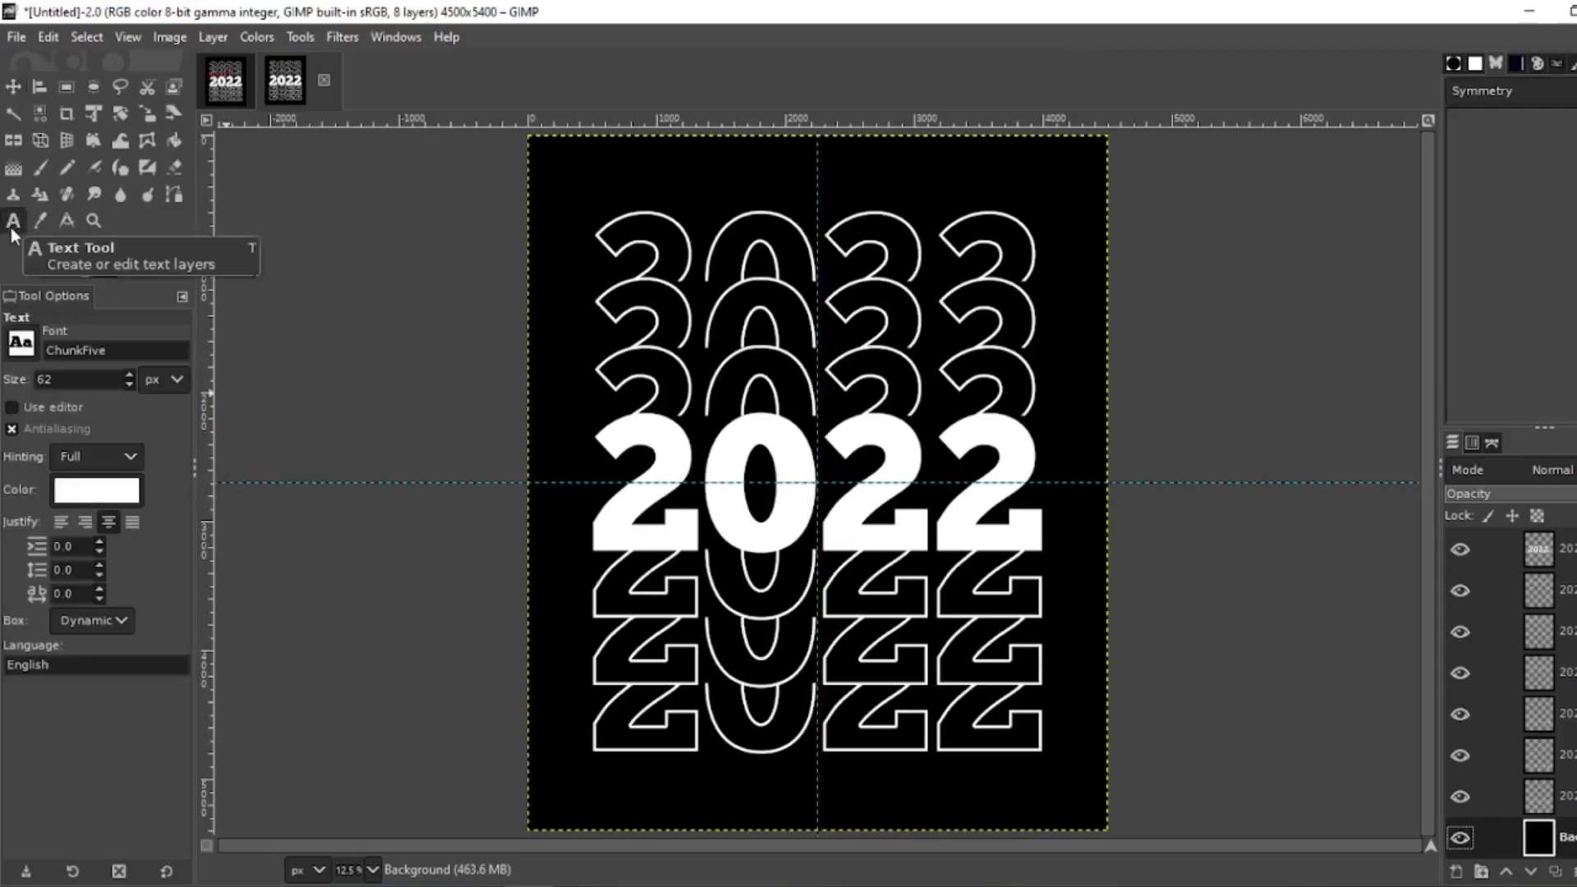
click(20, 343)
scroll(70, 476, down, 5)
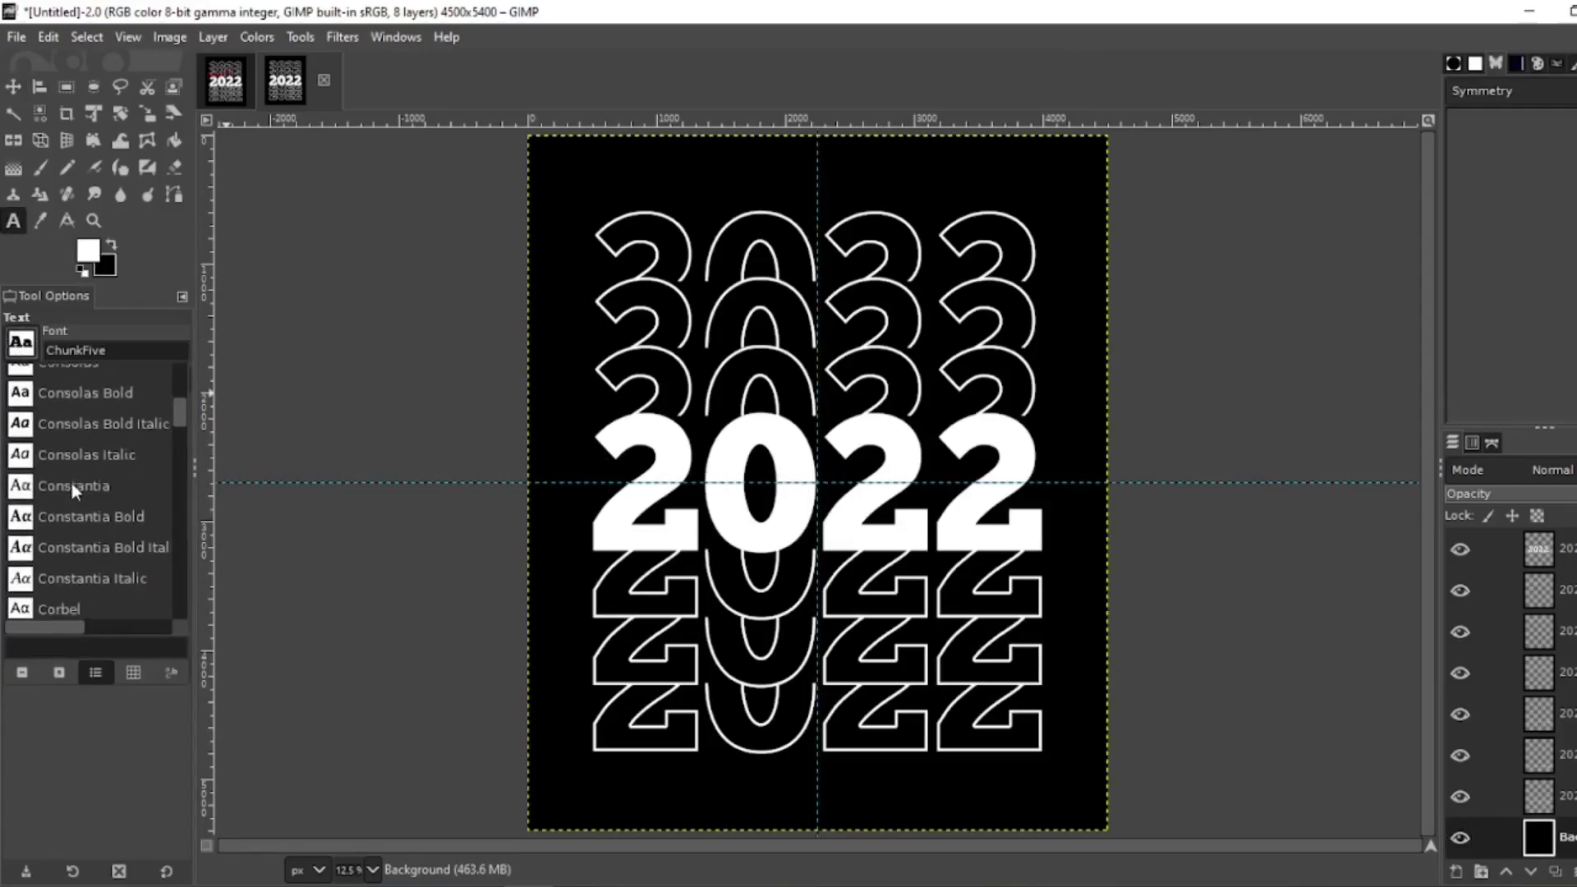
scroll(72, 478, down, 10)
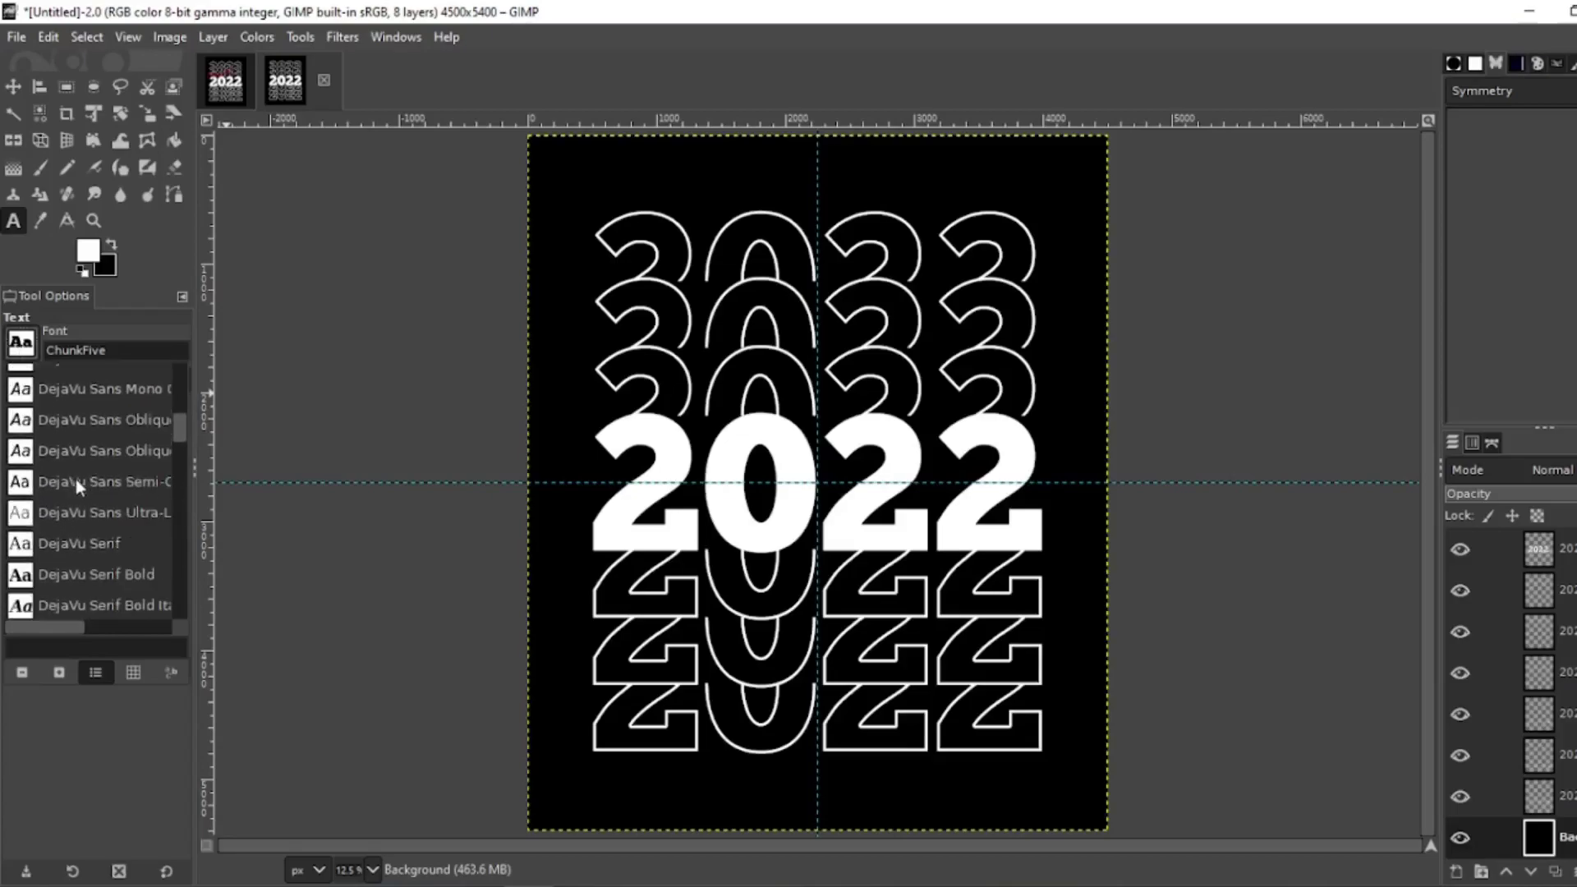
scroll(79, 483, down, 8)
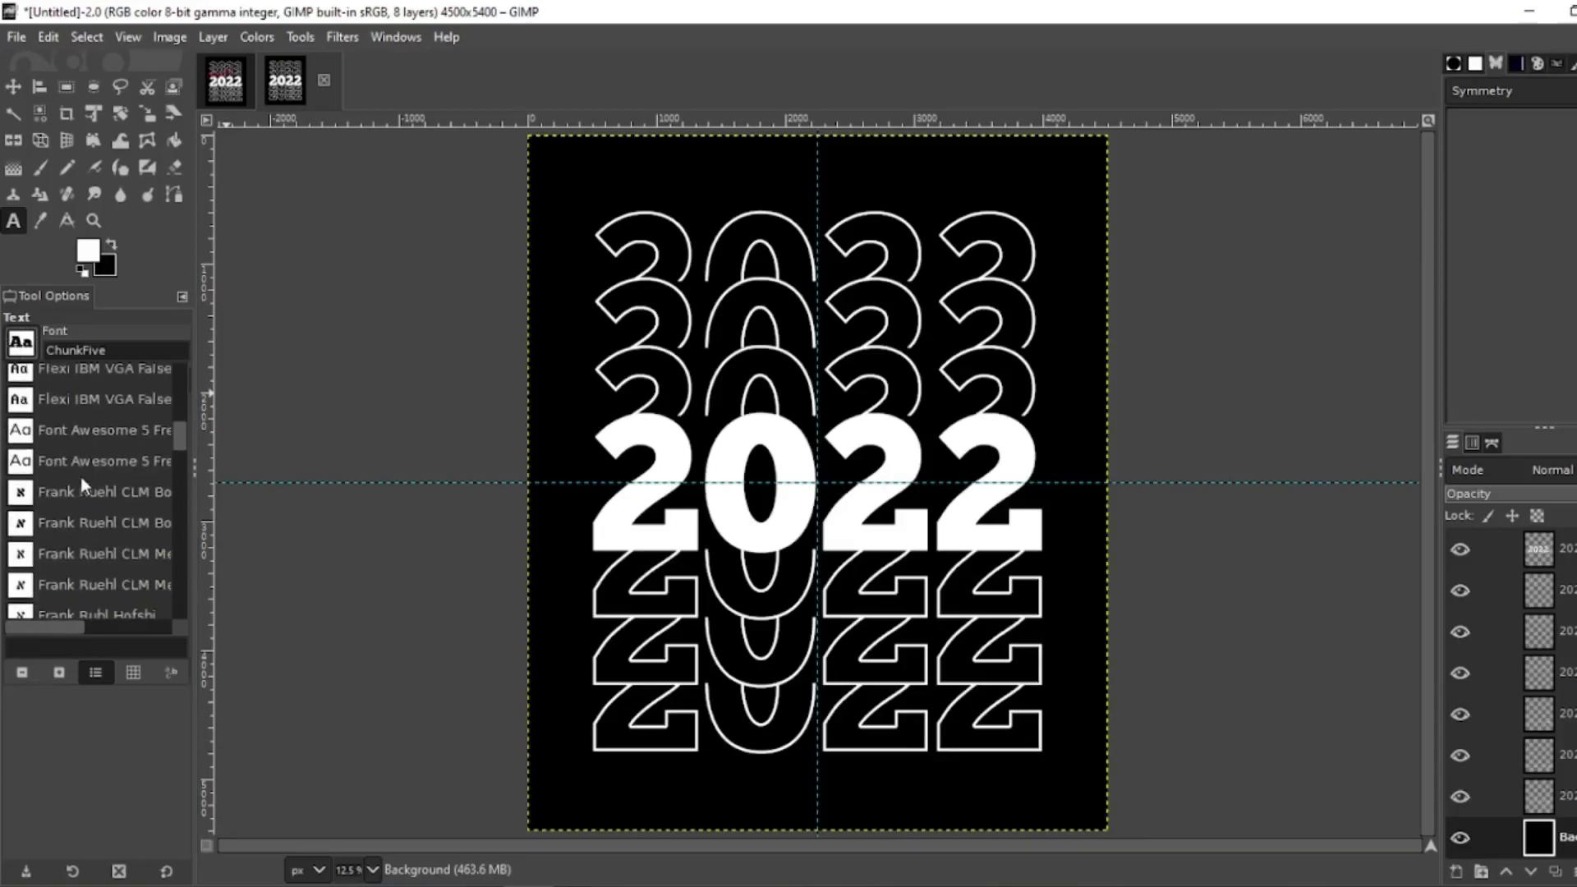
scroll(81, 477, down, 6)
scroll(82, 475, up, 1)
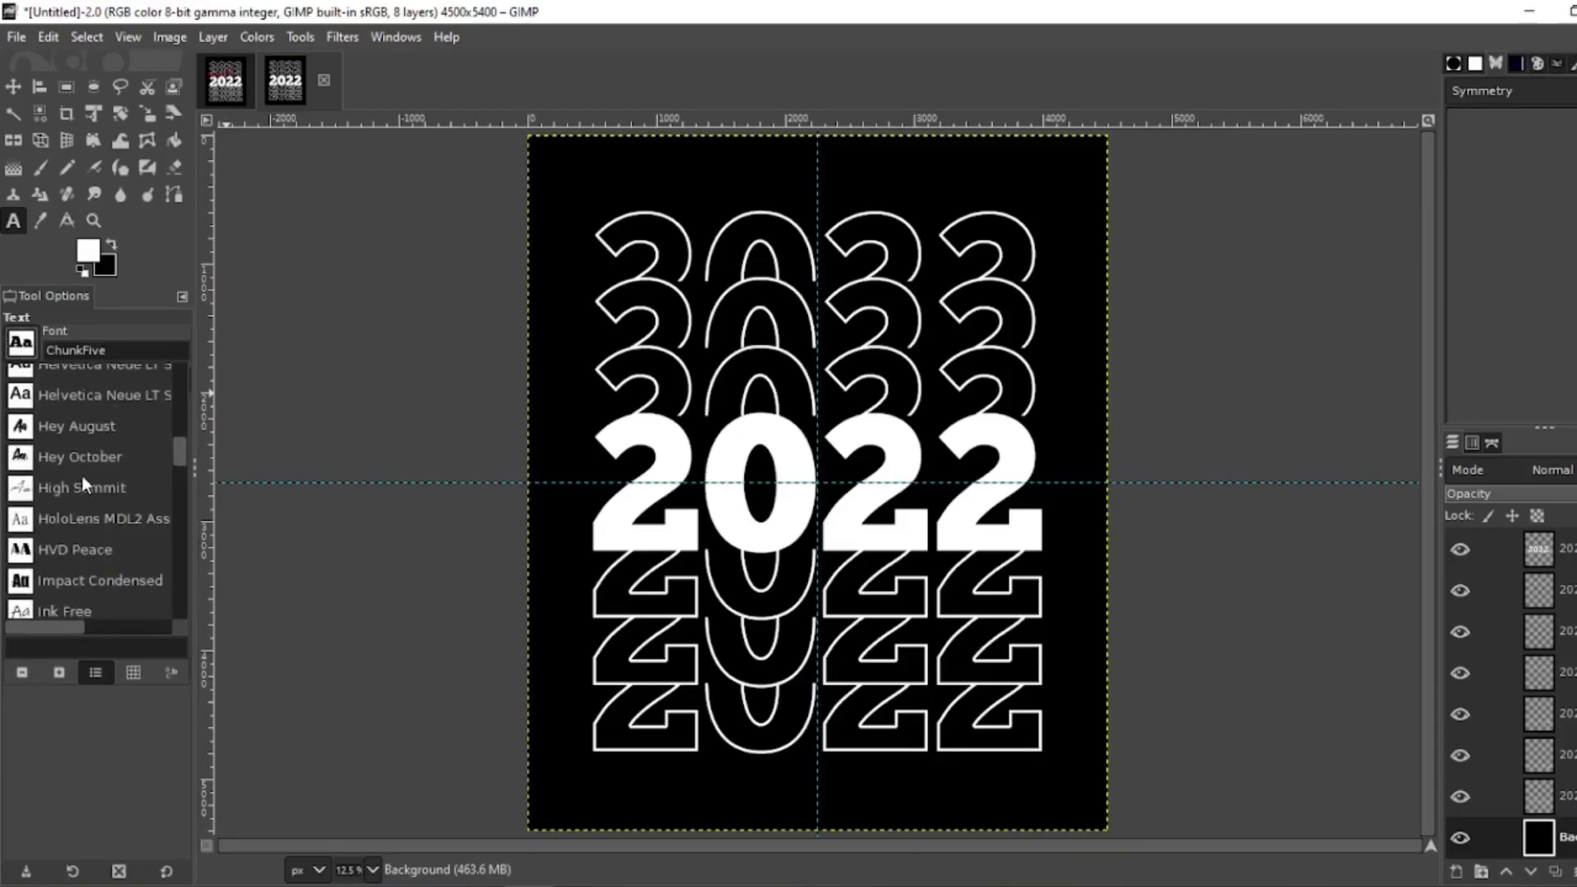
click(76, 422)
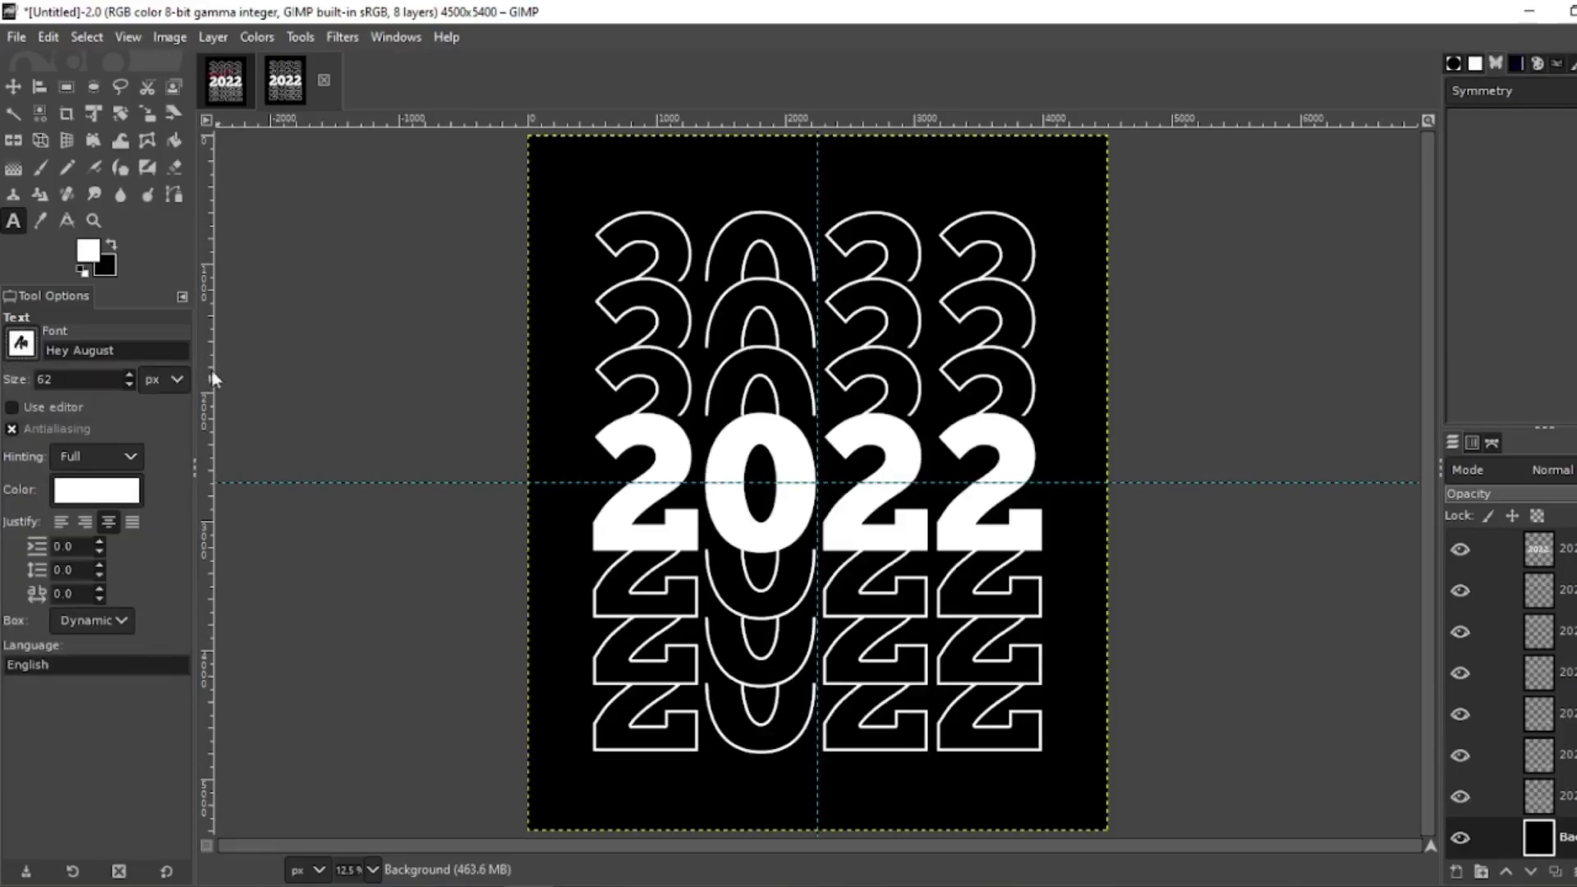
Step: Create a new text box near the poster bottom reading 'Class Of' at size 1000
click(627, 308)
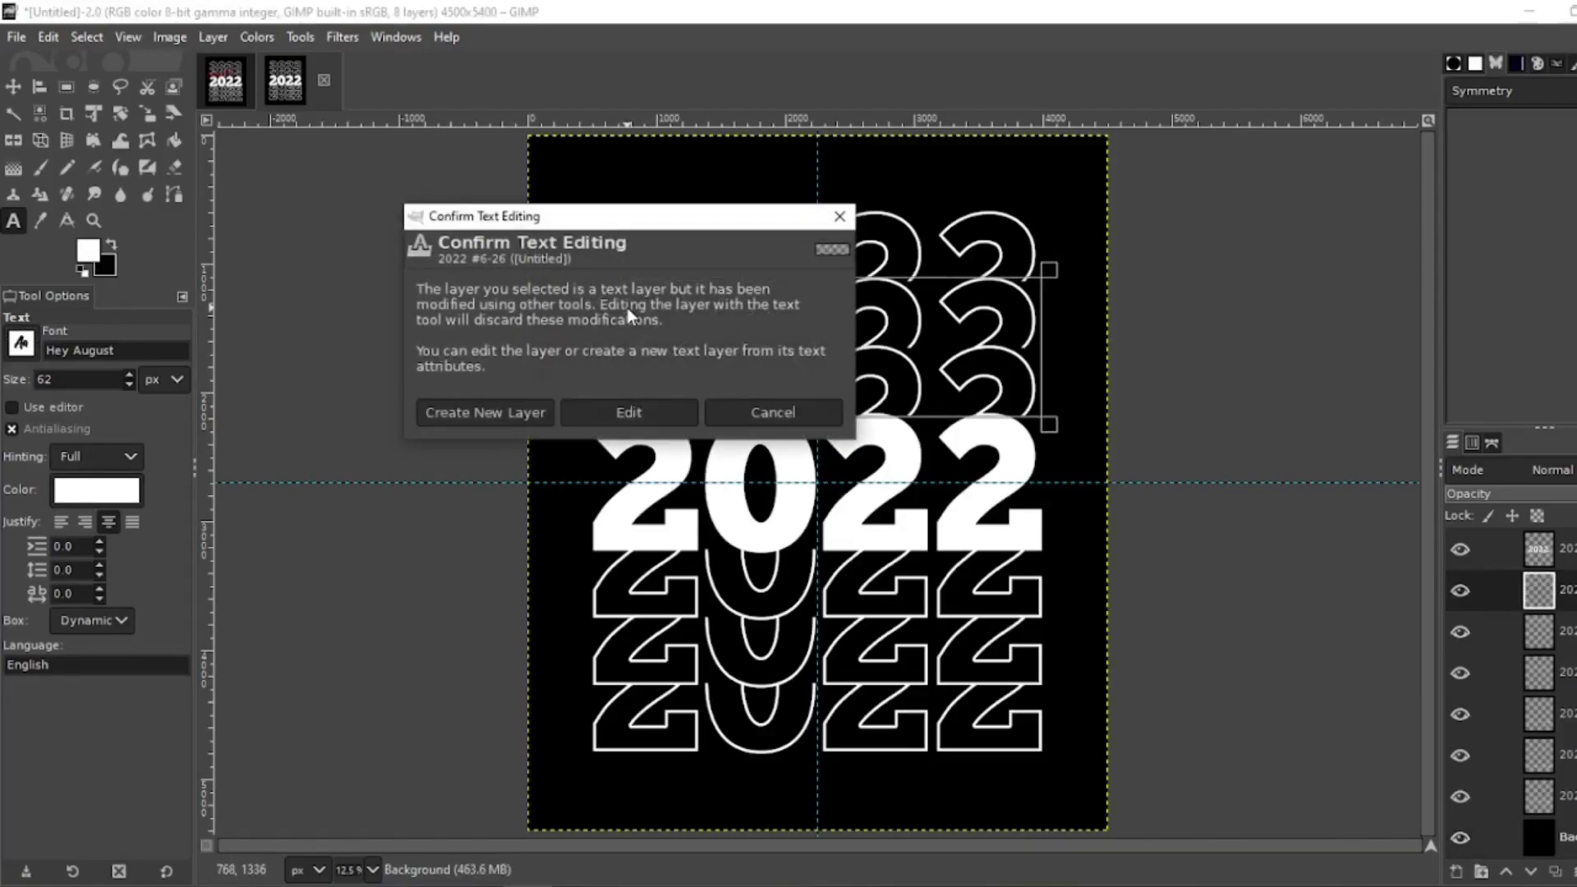
click(771, 412)
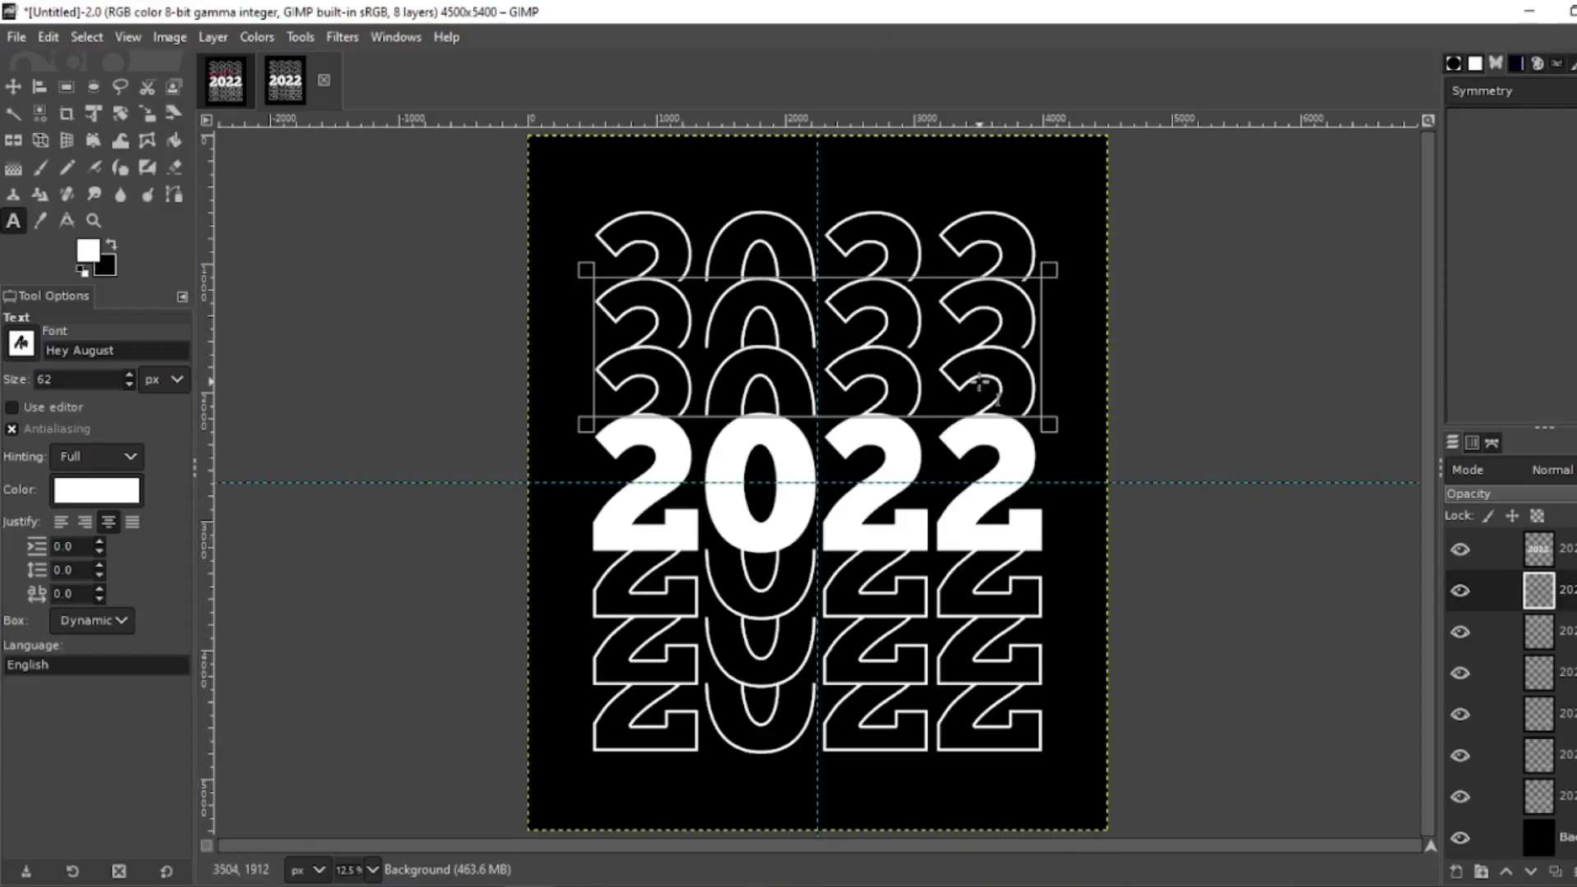
click(604, 803)
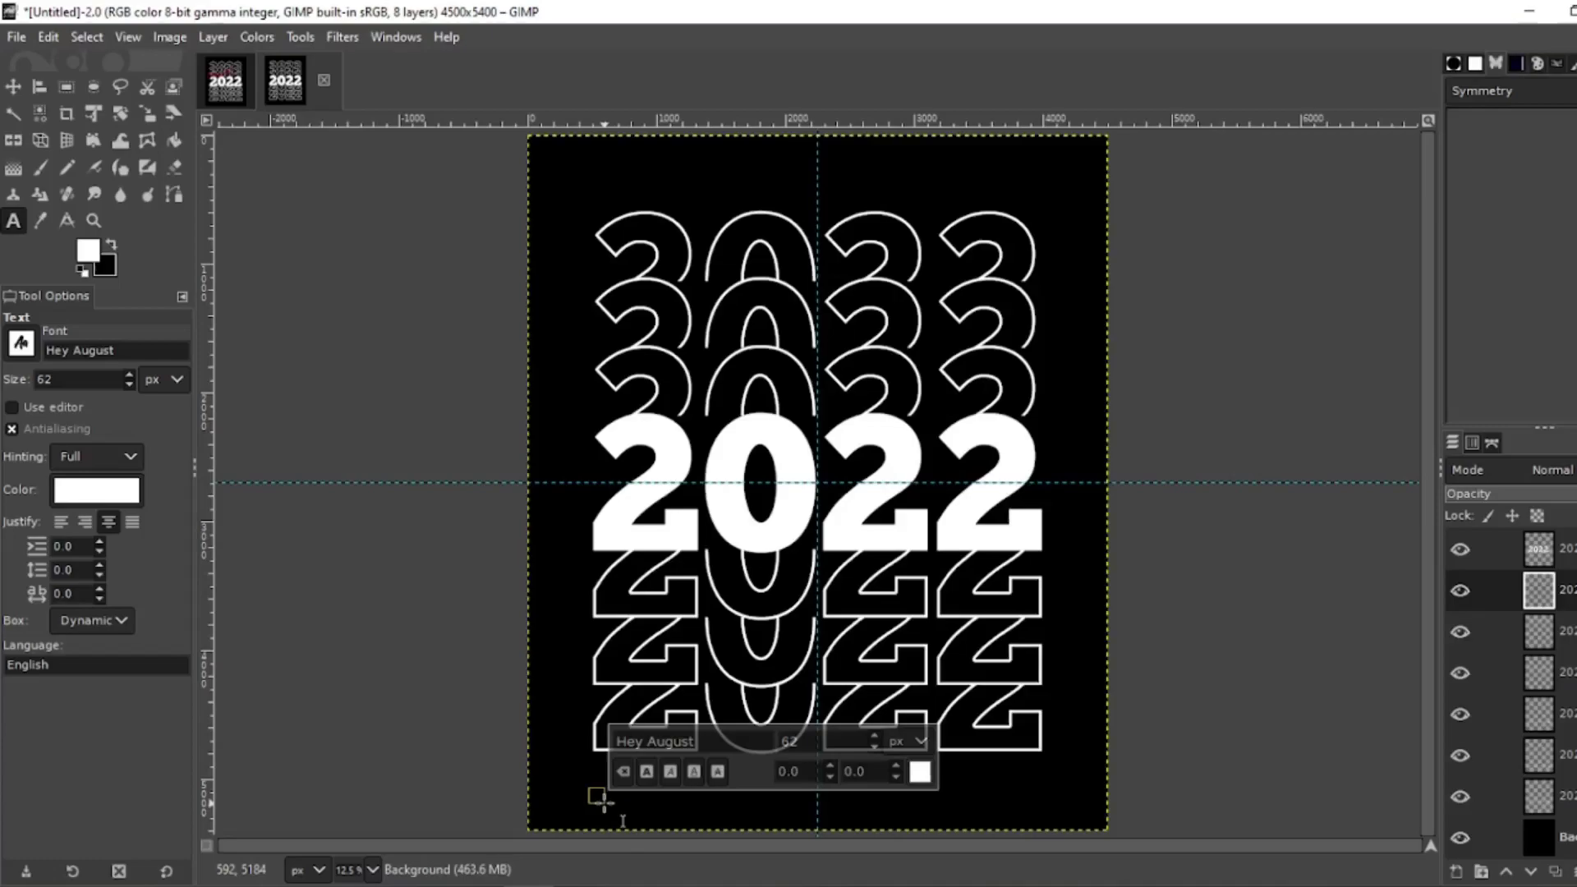
text(Class)
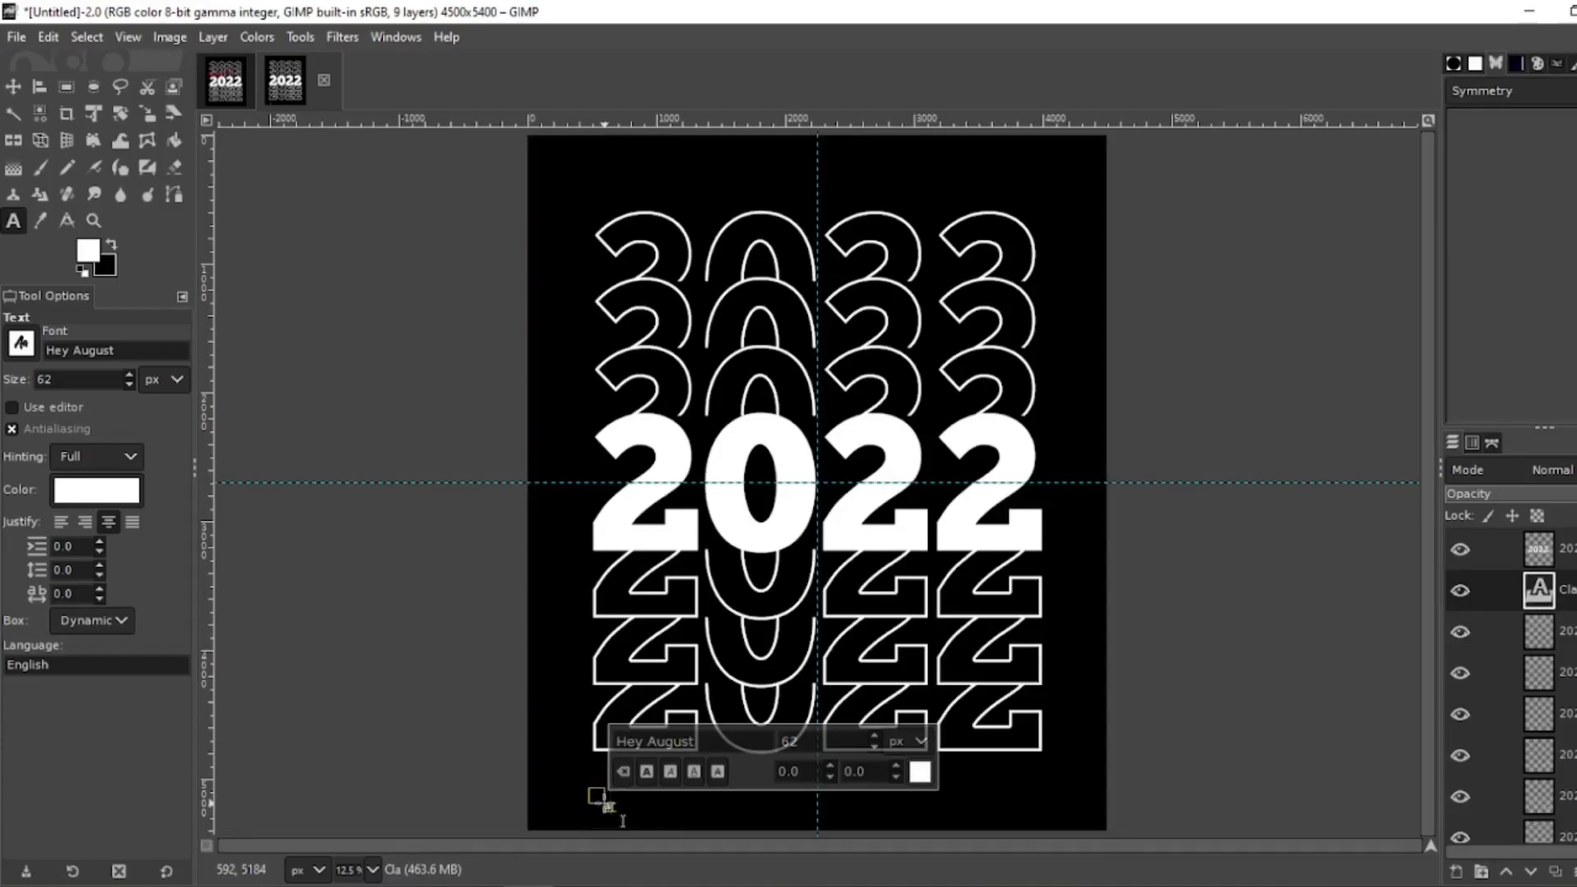
key(BackSpace)
key(BackSpace)
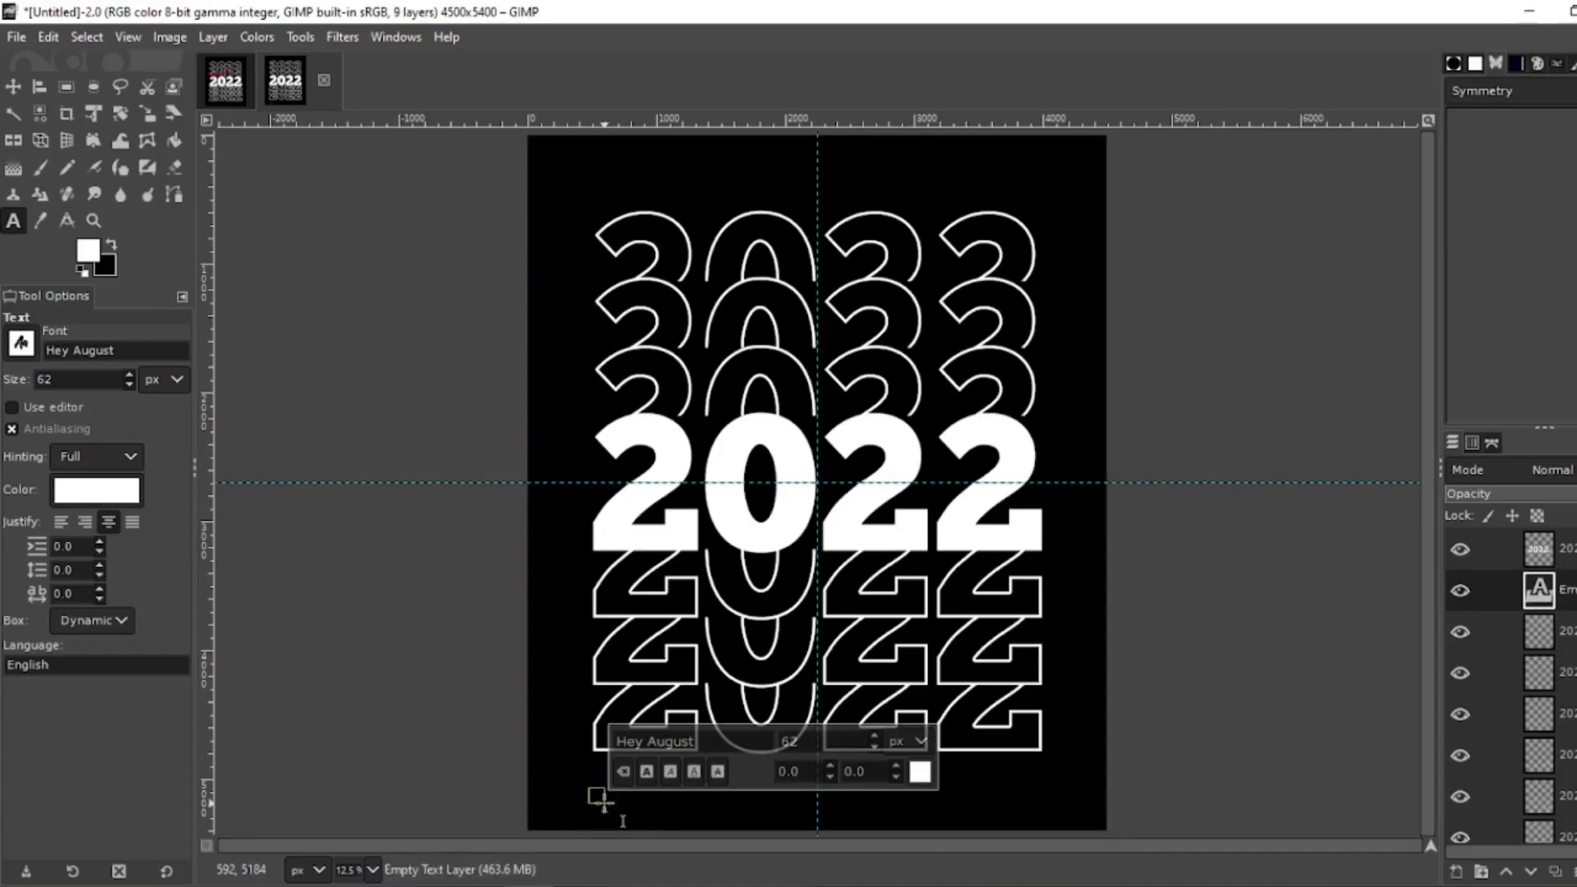
text(ss)
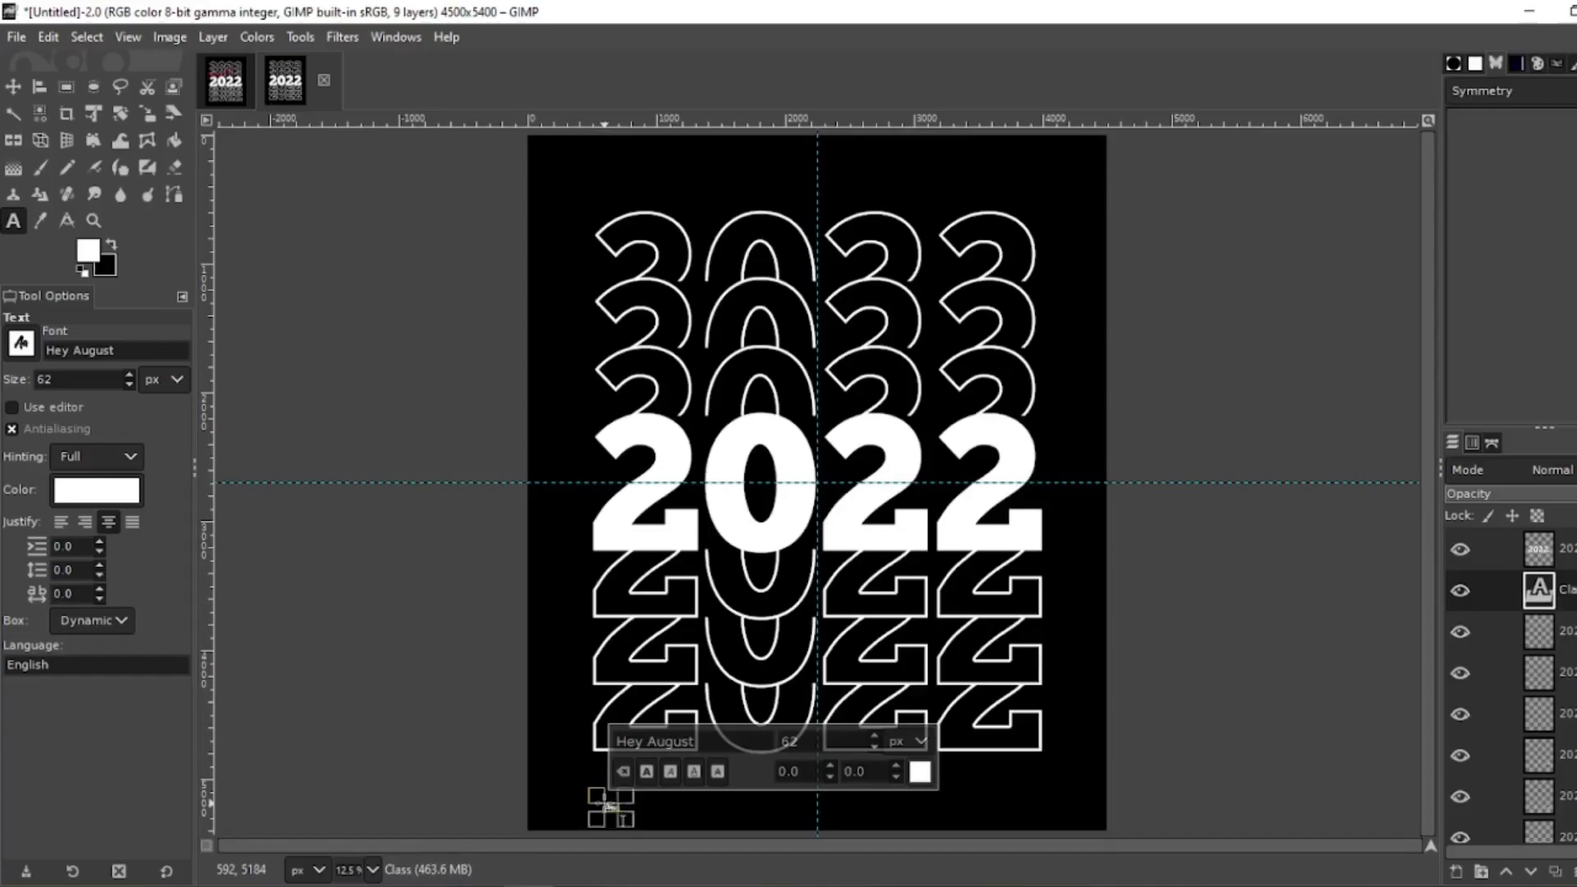
text( Of)
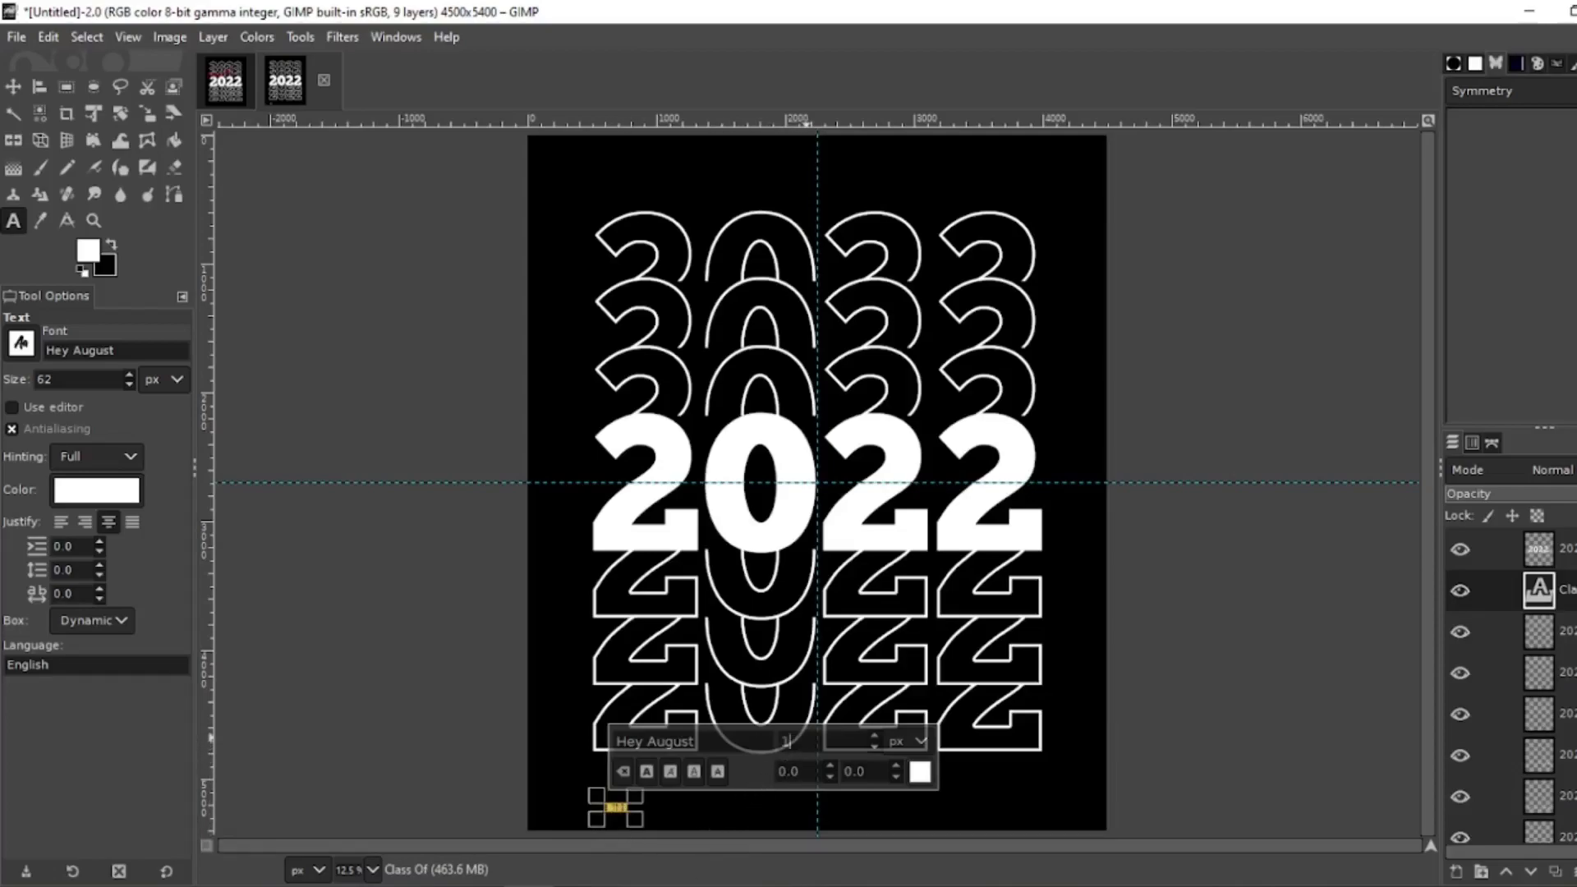
text(1000)
key(Return)
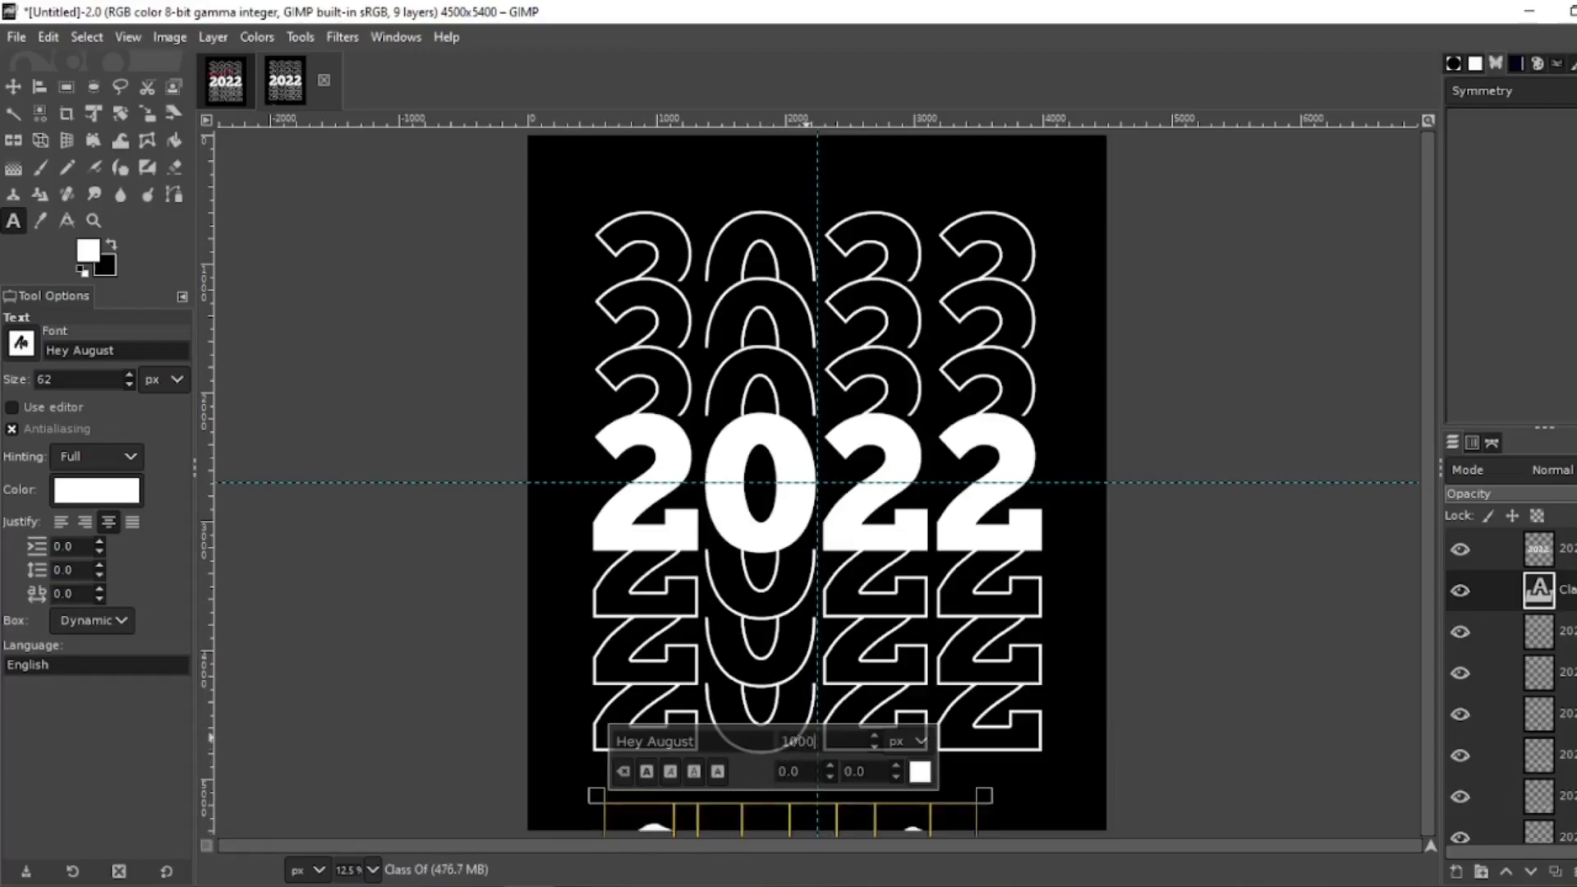
Step: Color the Class Of text dark red (6f0000)
click(920, 772)
click(1006, 781)
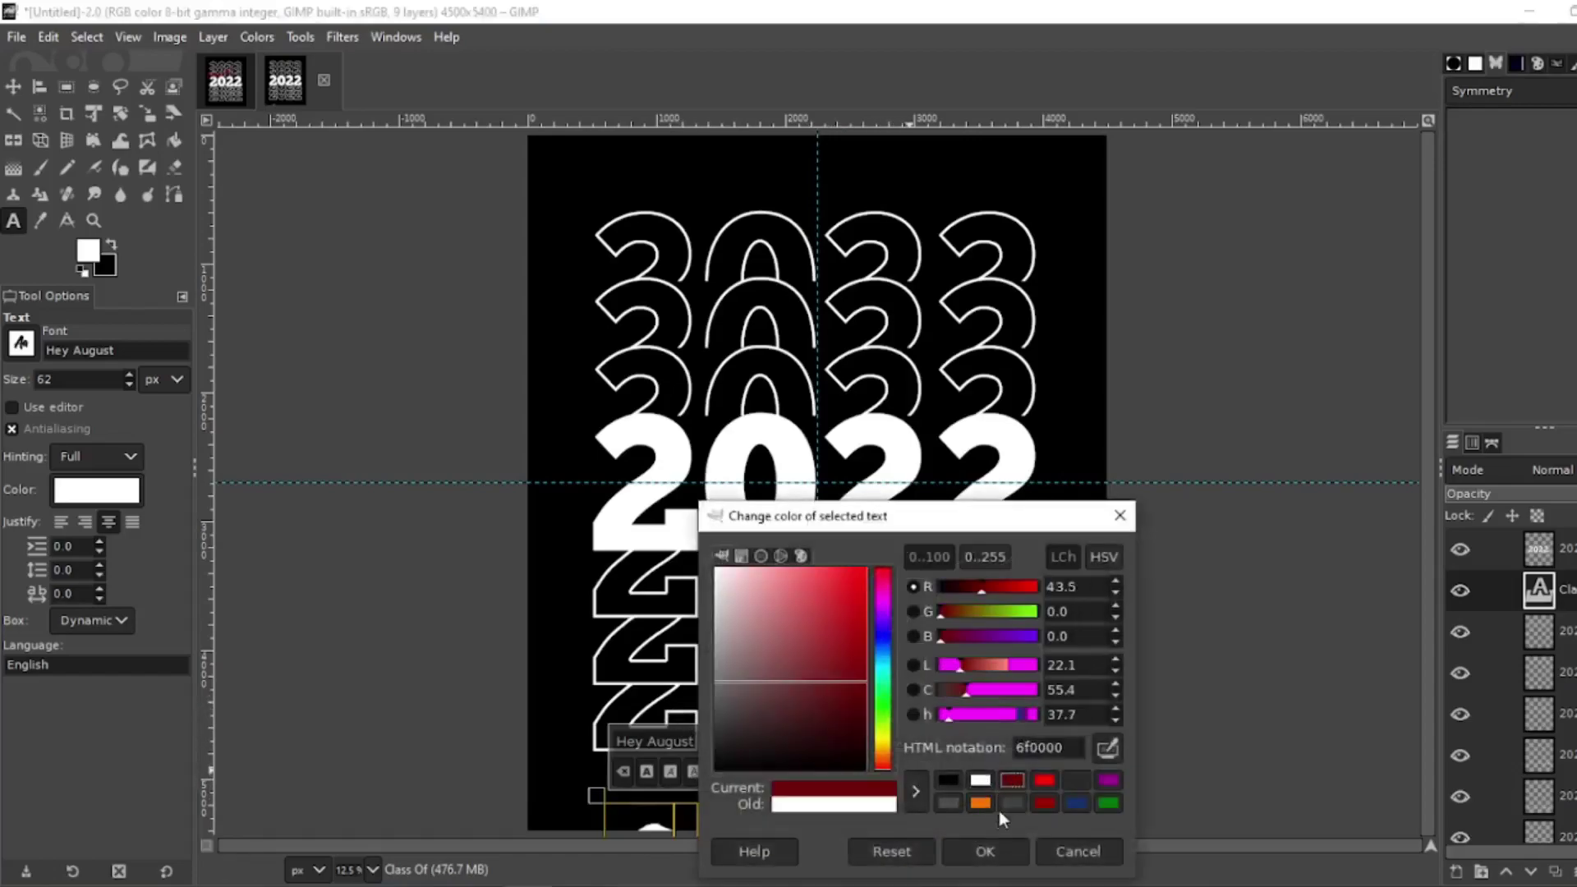
click(988, 846)
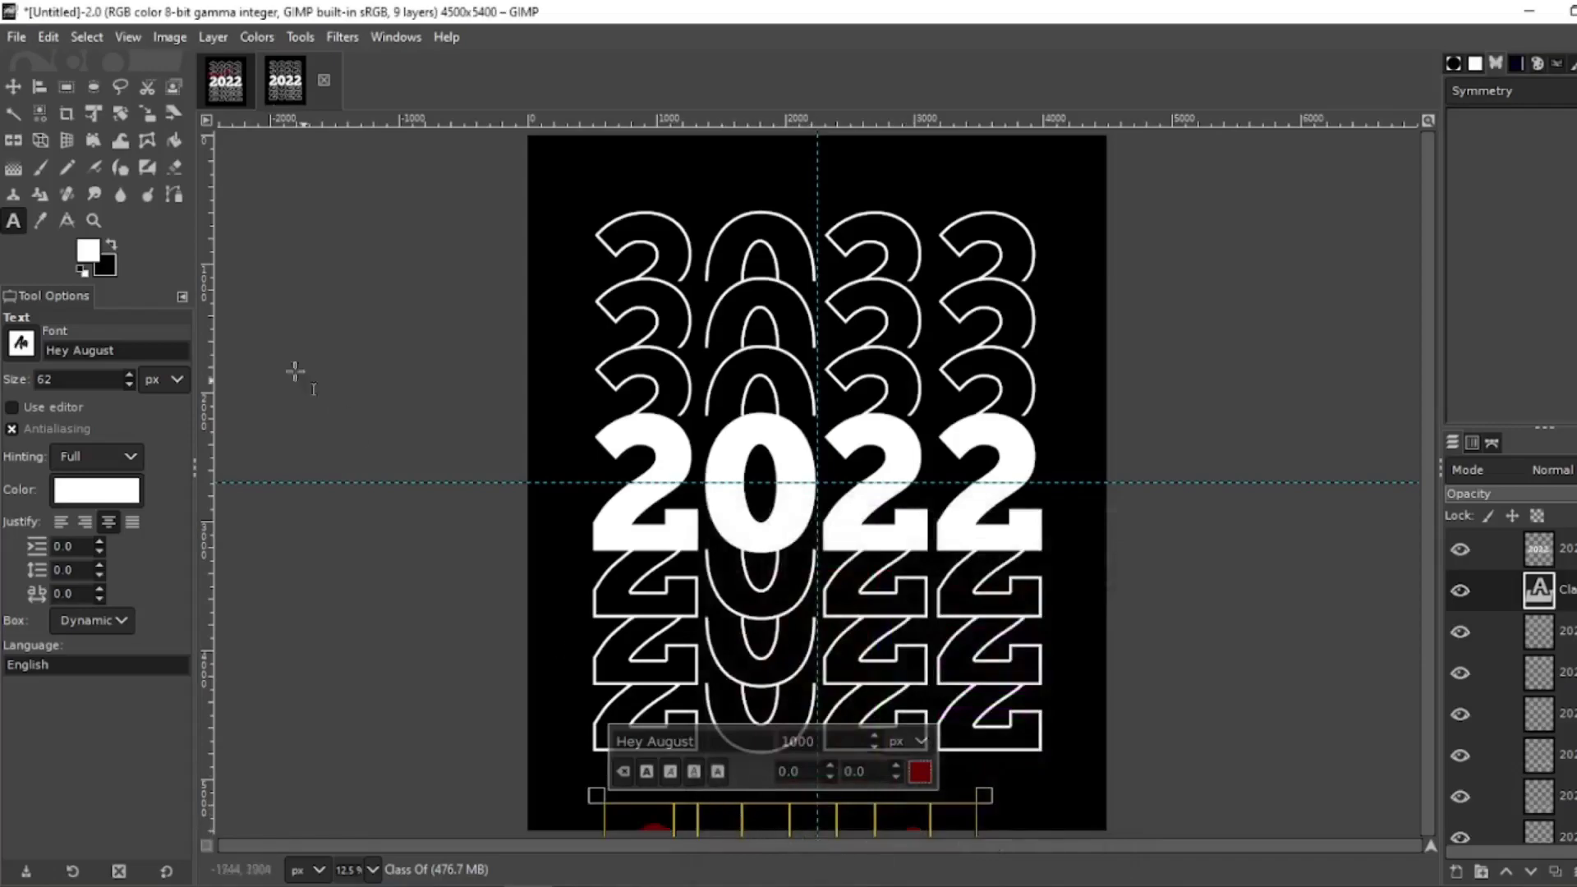
Step: Move the Class Of text up over the 2022 outlines and raise its layer to the top
click(13, 86)
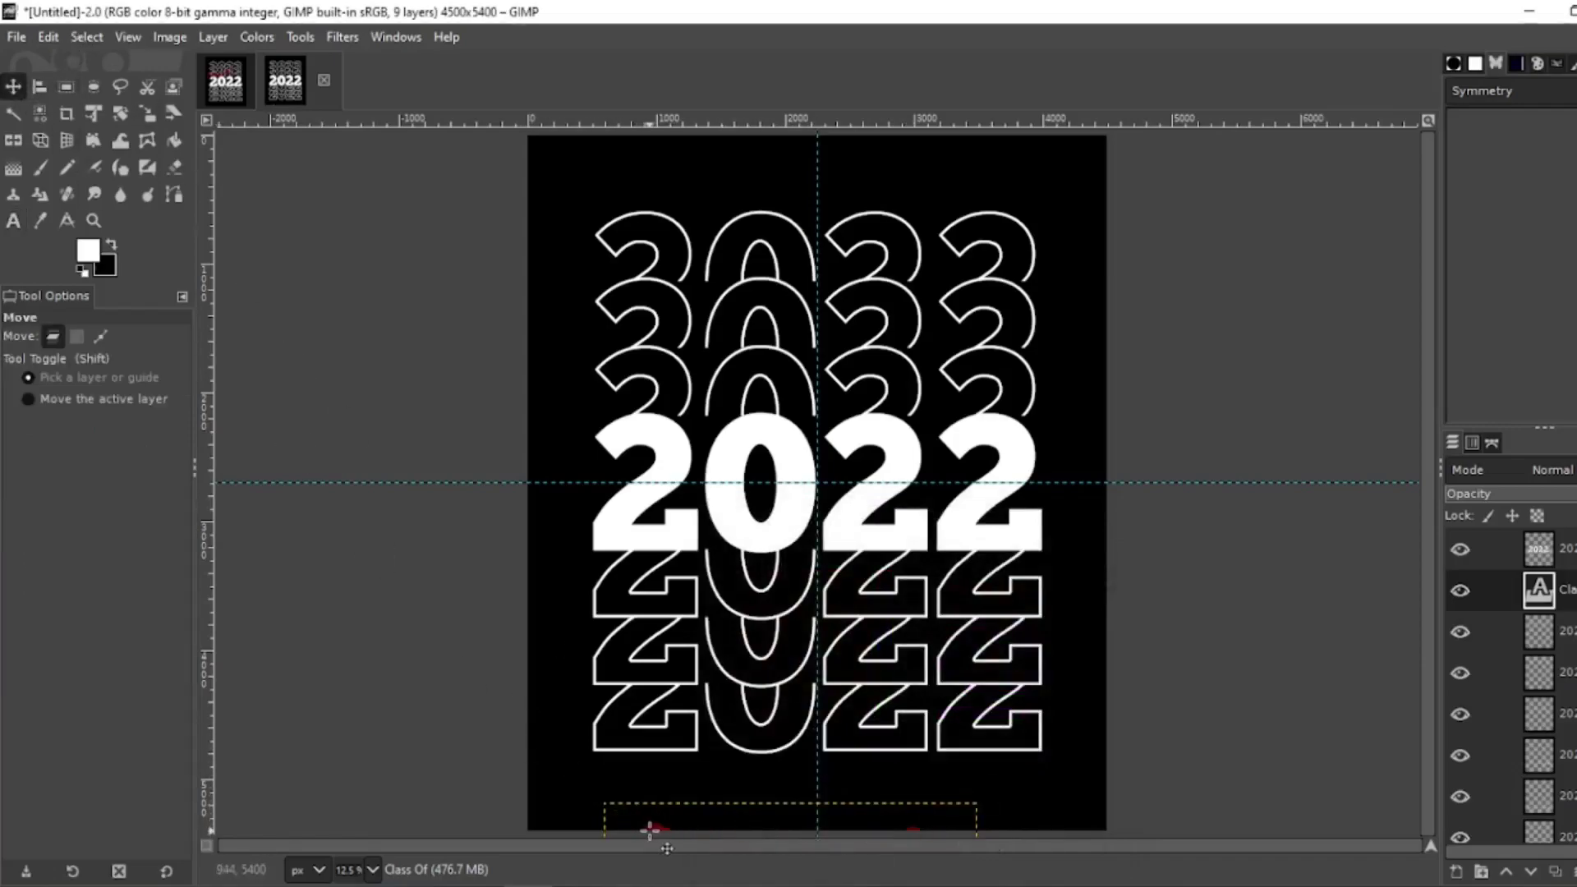
drag(639, 821, 637, 311)
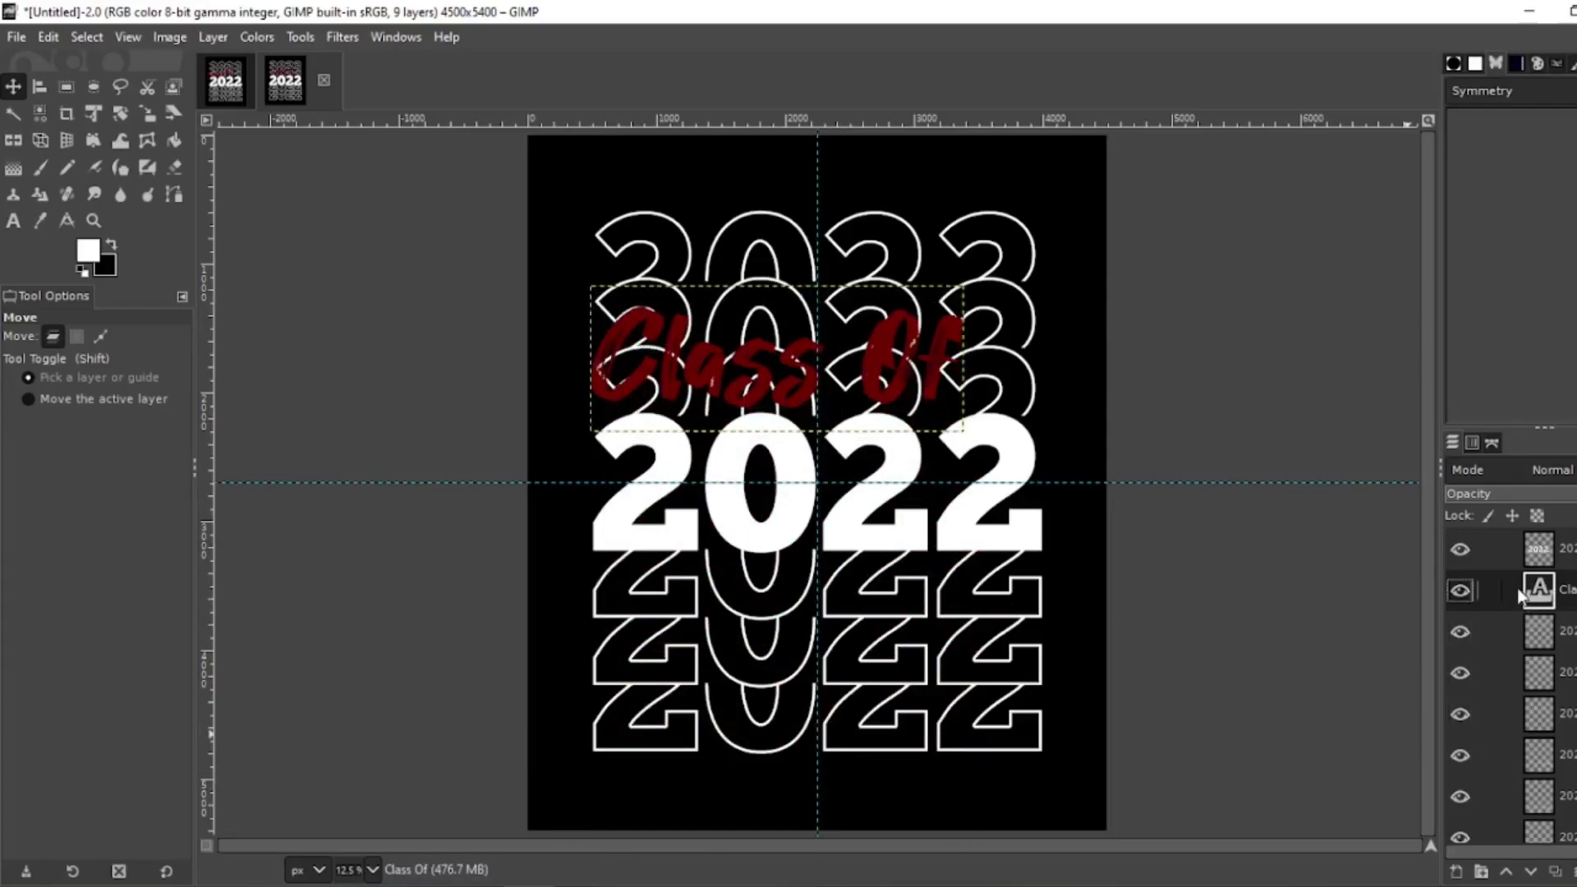
drag(1520, 596, 1536, 544)
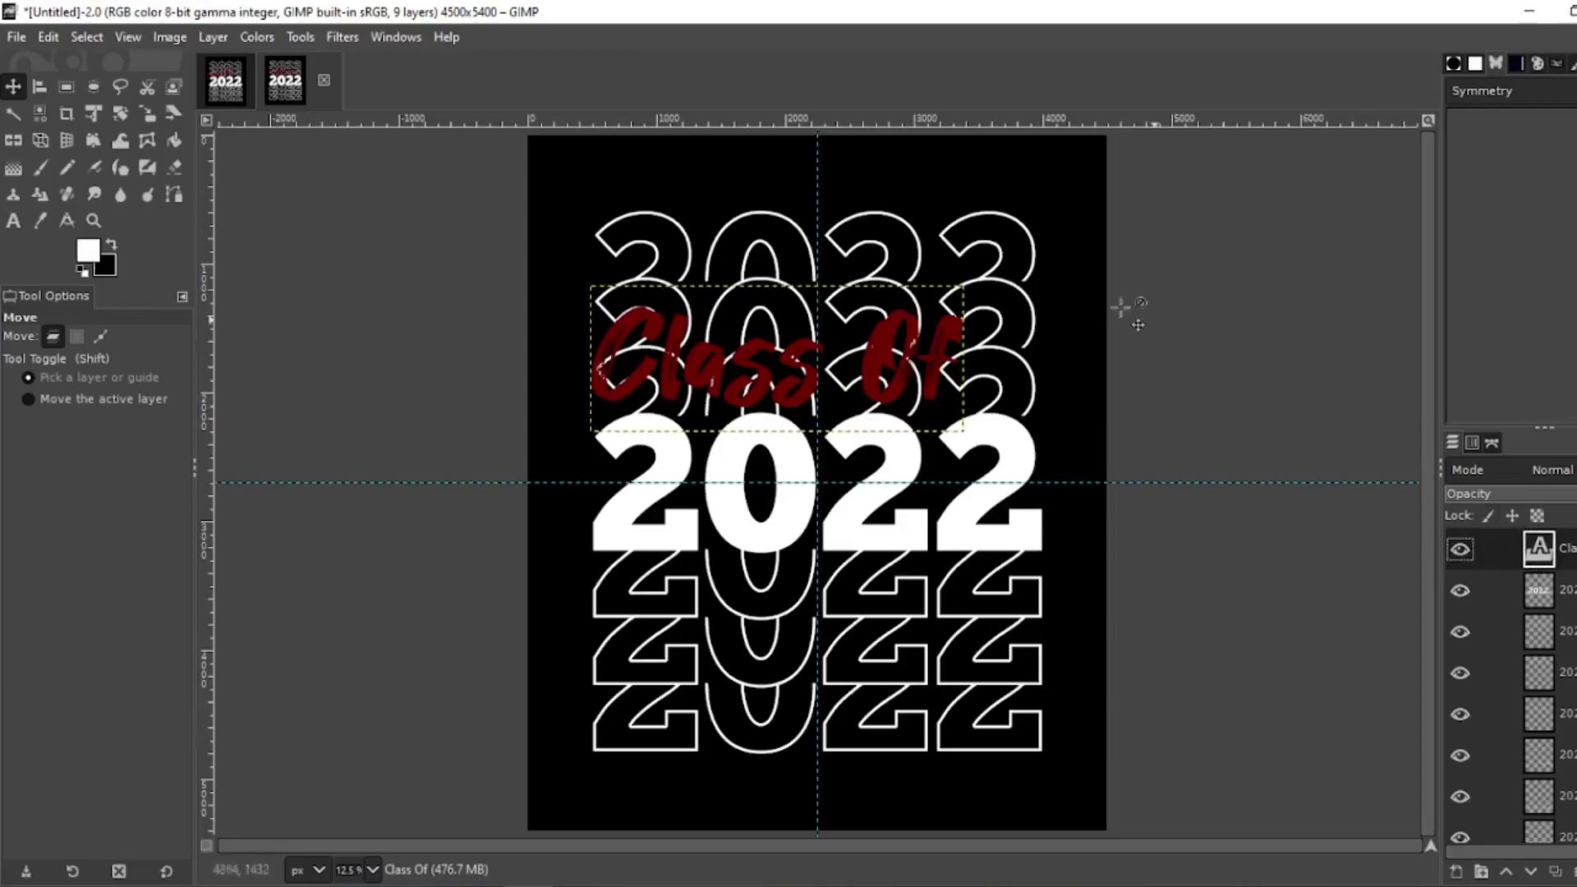
Step: Rotate the Class Of text layer to about -12.81° so it slants upward
click(128, 112)
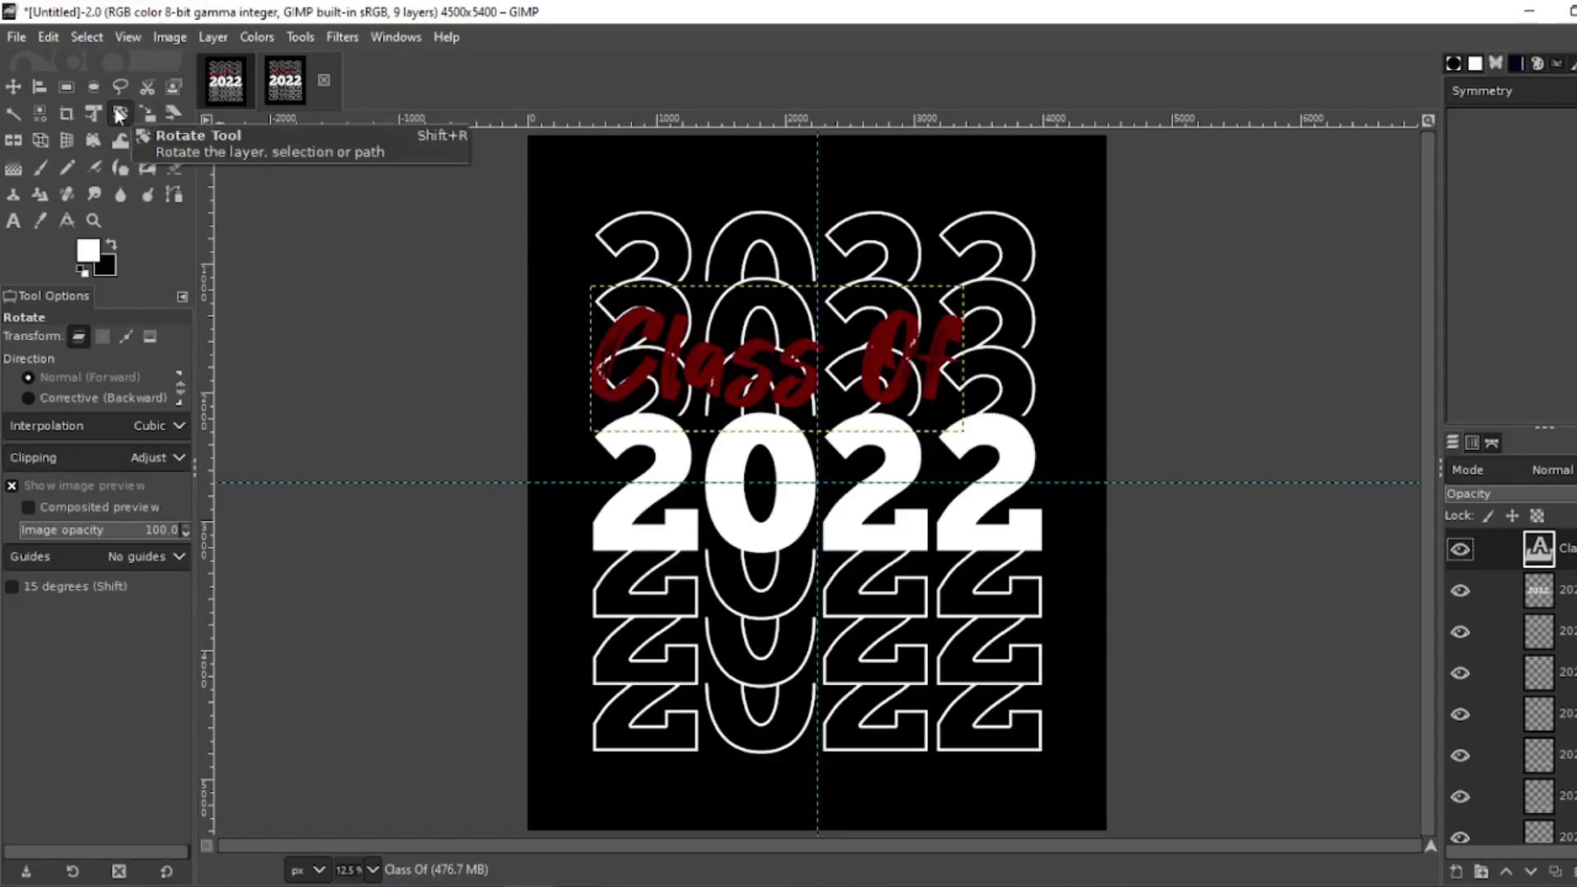
click(904, 350)
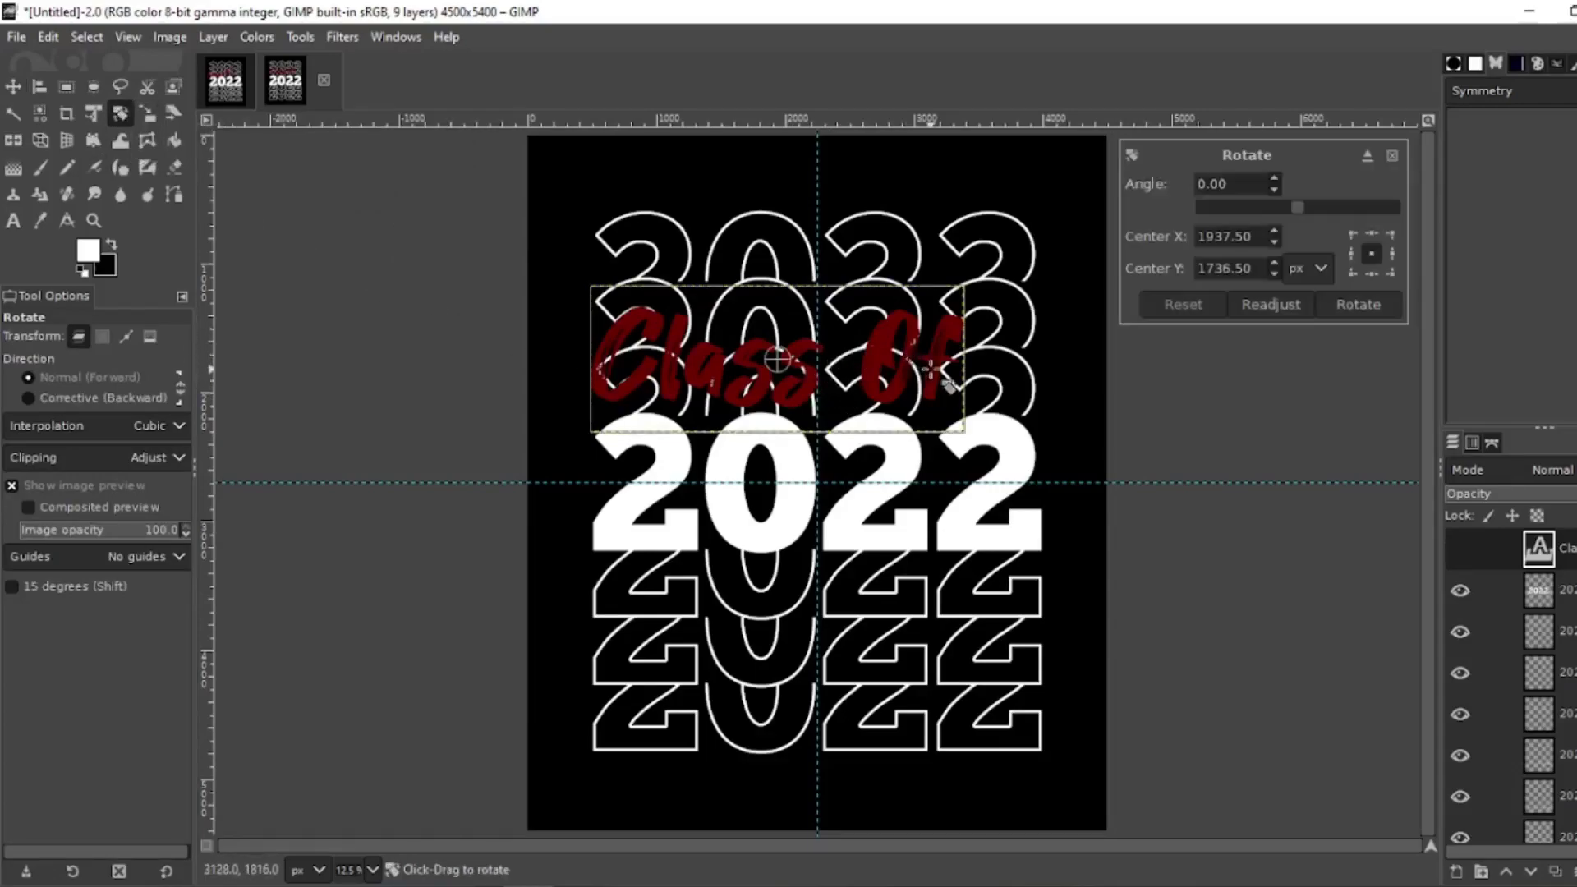
drag(931, 367, 929, 335)
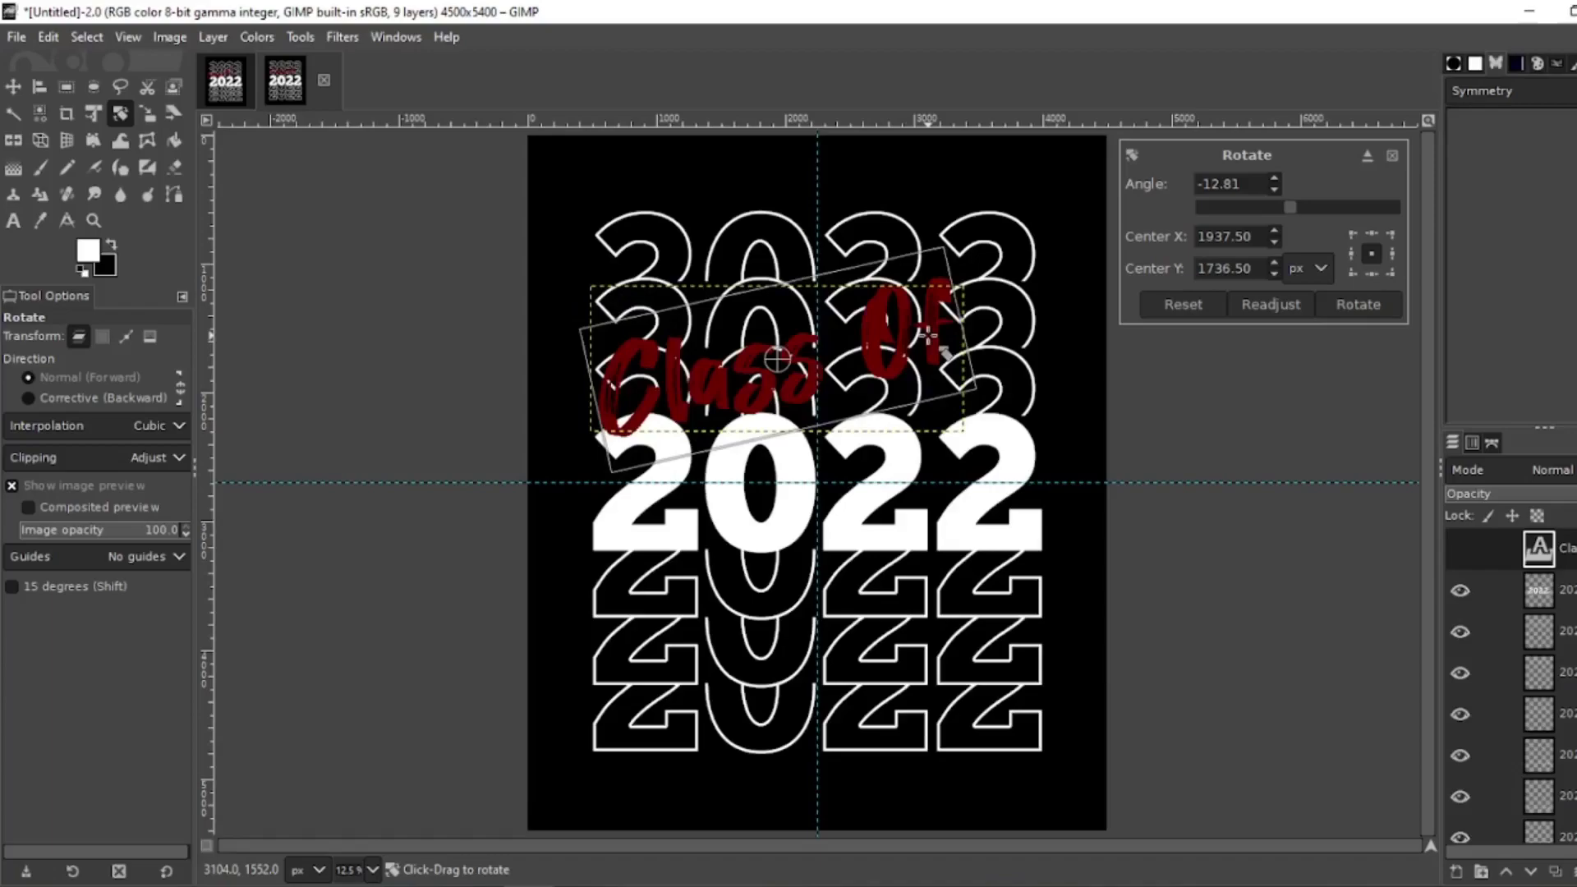
click(1354, 305)
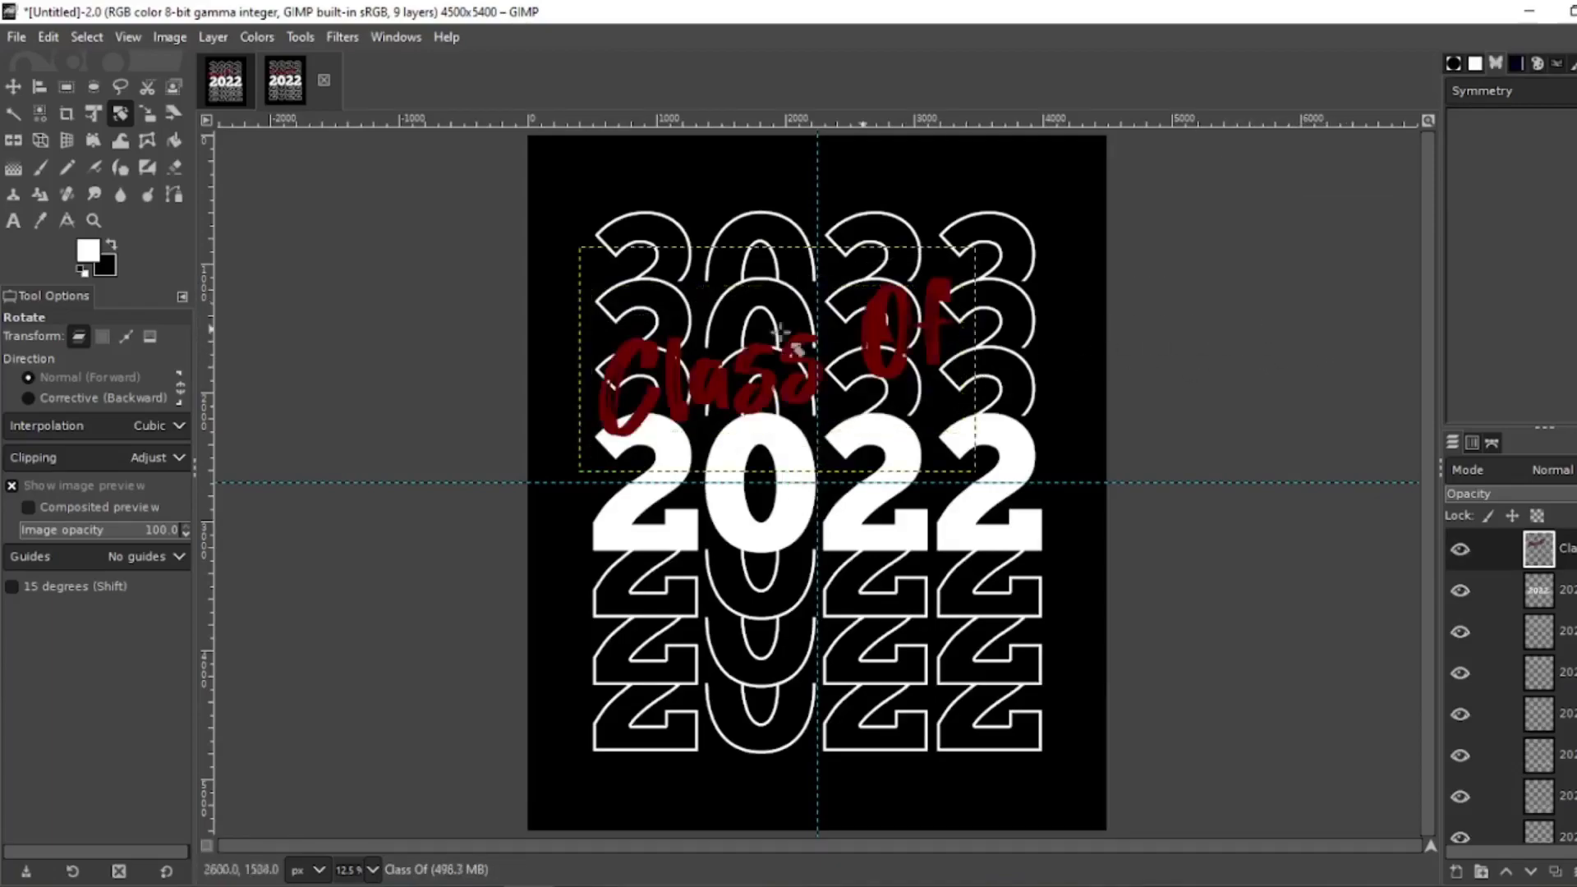
Step: Drag the background slightly to the left with the Move tool
click(13, 86)
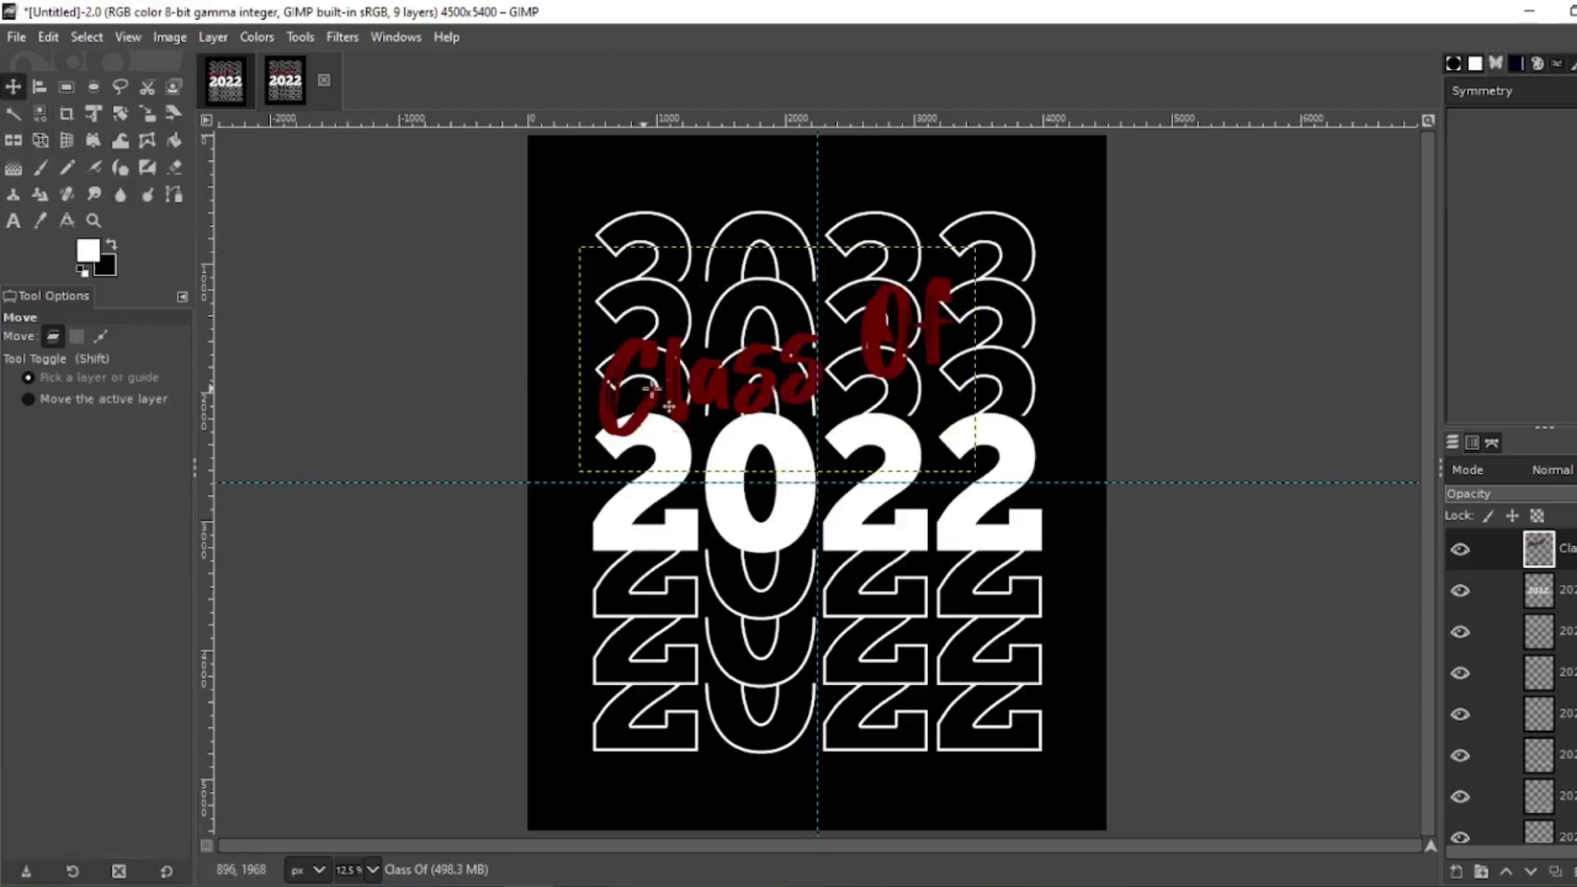
click(670, 380)
drag(670, 380, 637, 399)
Step: Undo the accidental background shift and select the Background layer
click(643, 372)
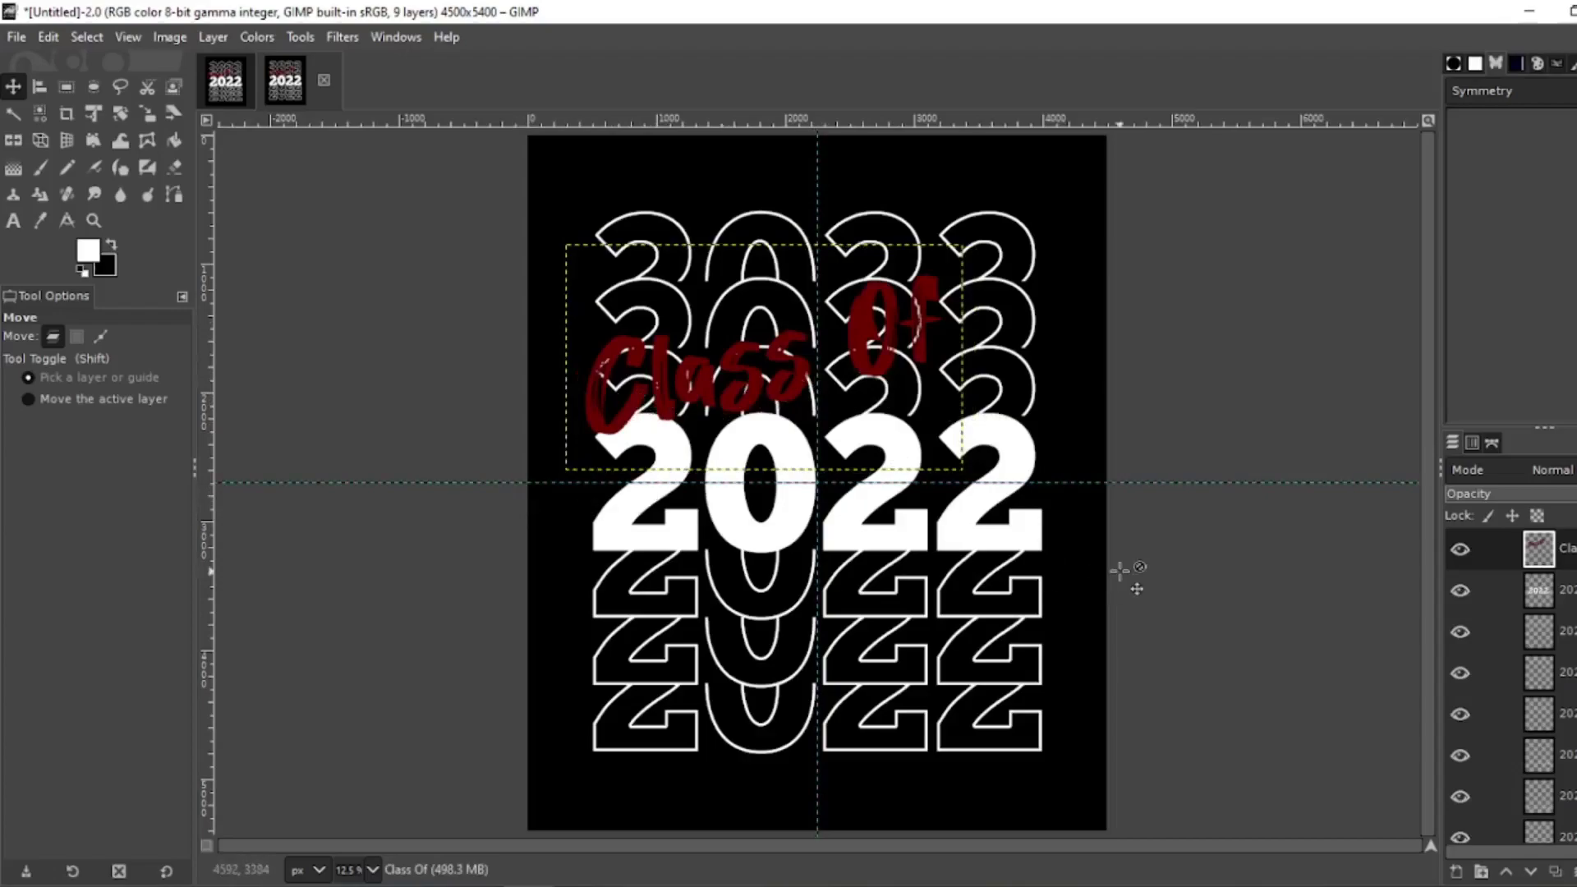
scroll(1542, 695, down, 1)
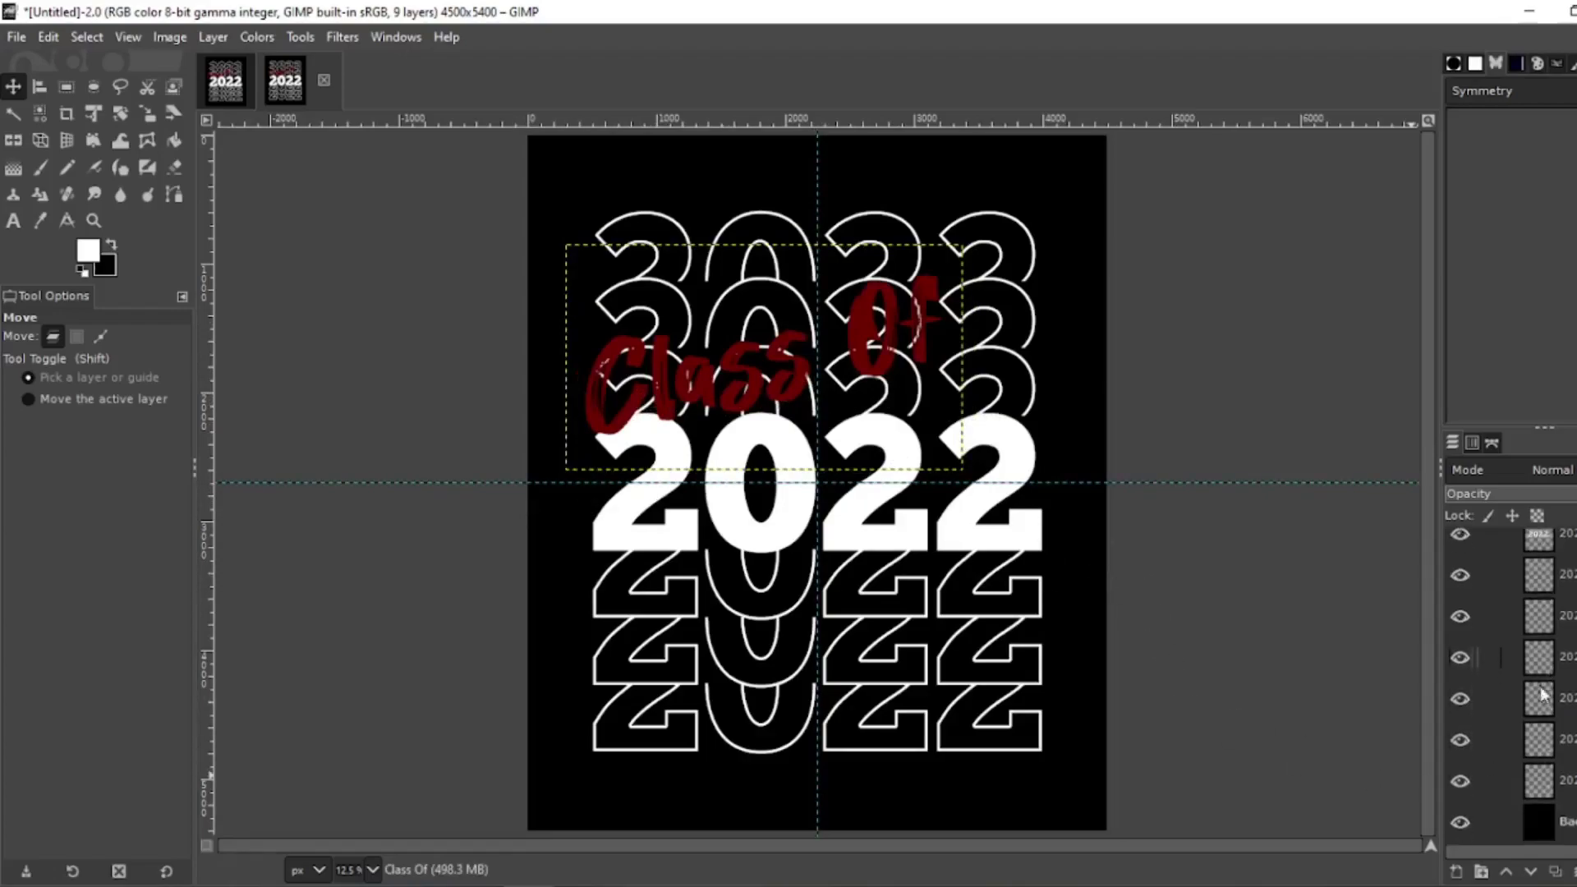
click(1522, 834)
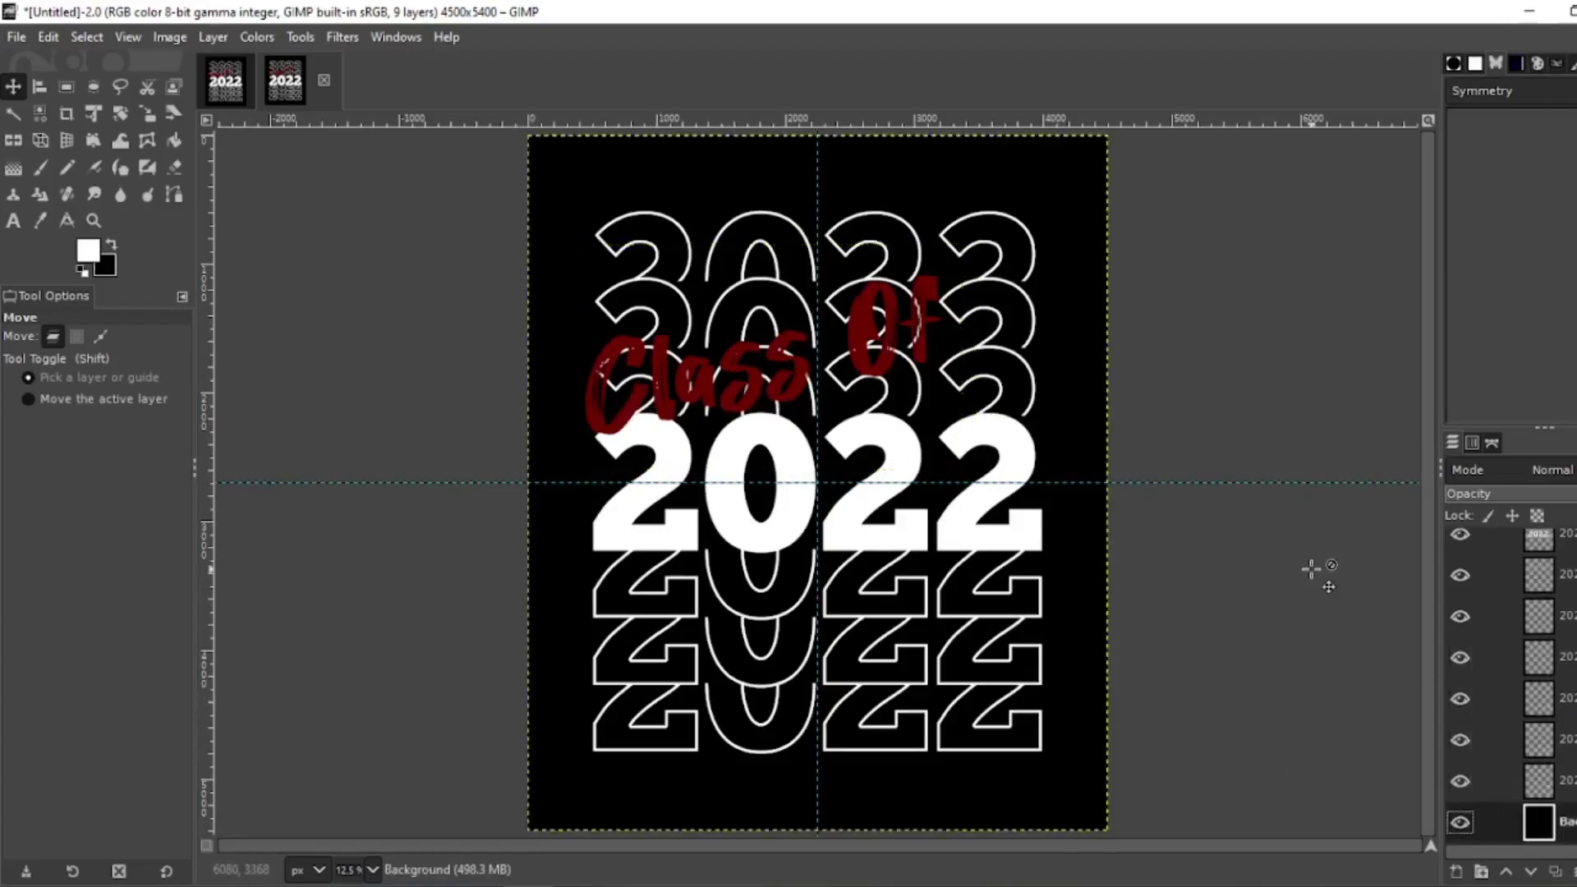